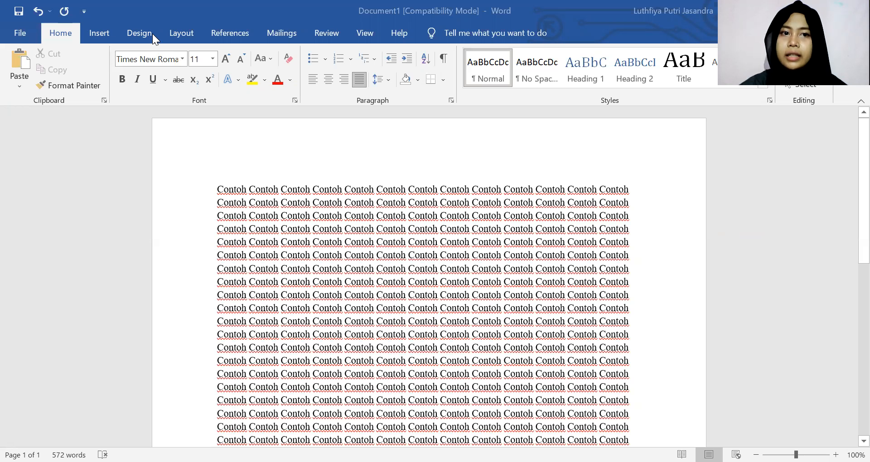
click(181, 32)
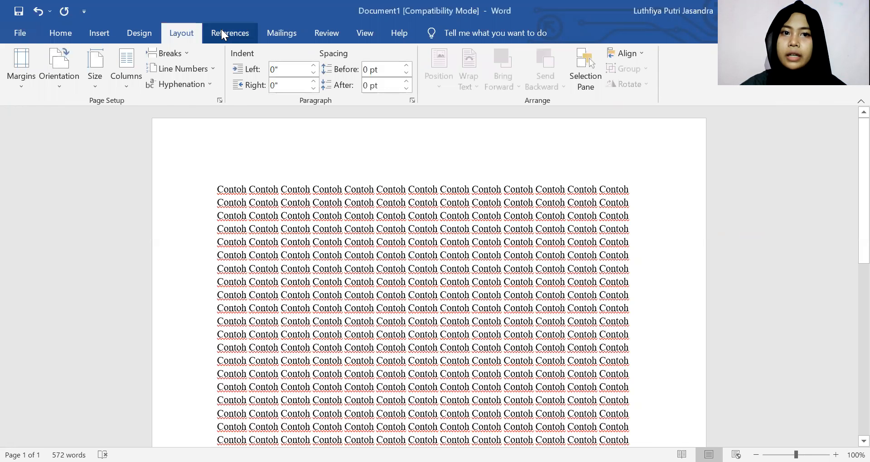
click(221, 30)
click(284, 30)
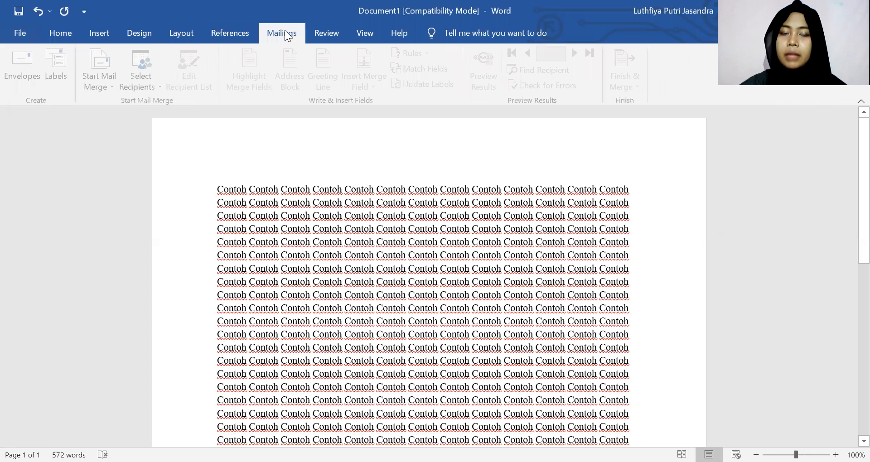
click(335, 31)
click(370, 34)
click(410, 35)
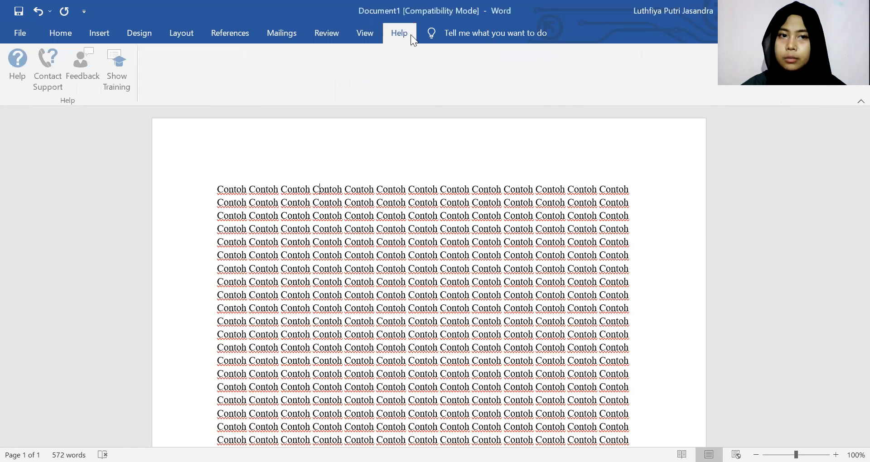
click(189, 36)
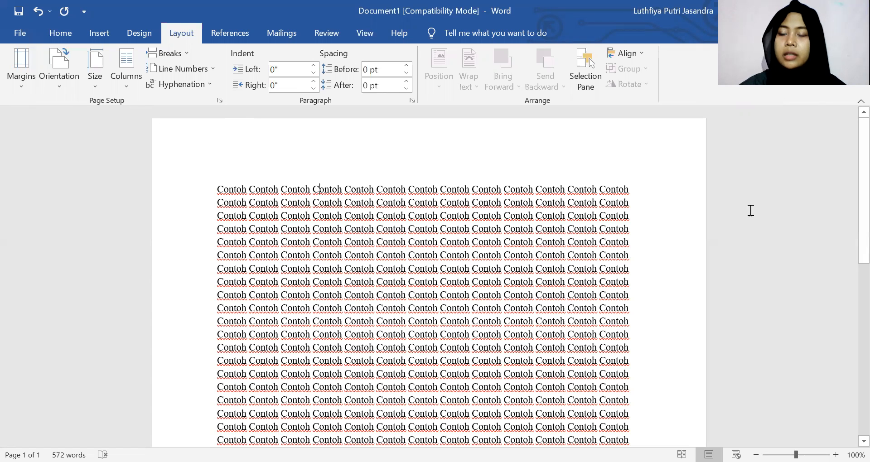
scroll(851, 245, down, 3)
scroll(849, 373, down, 6)
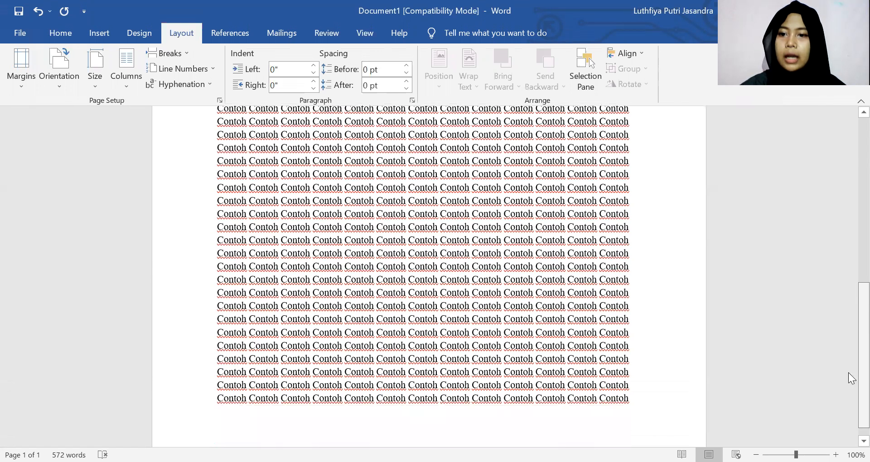
scroll(849, 202, up, 10)
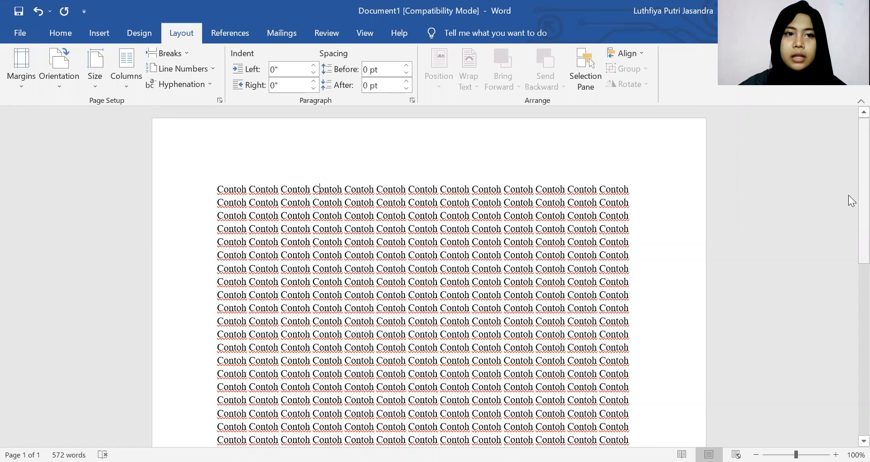
Turn on Show text boundaries in Word's advanced document content options and apply the change
click(18, 35)
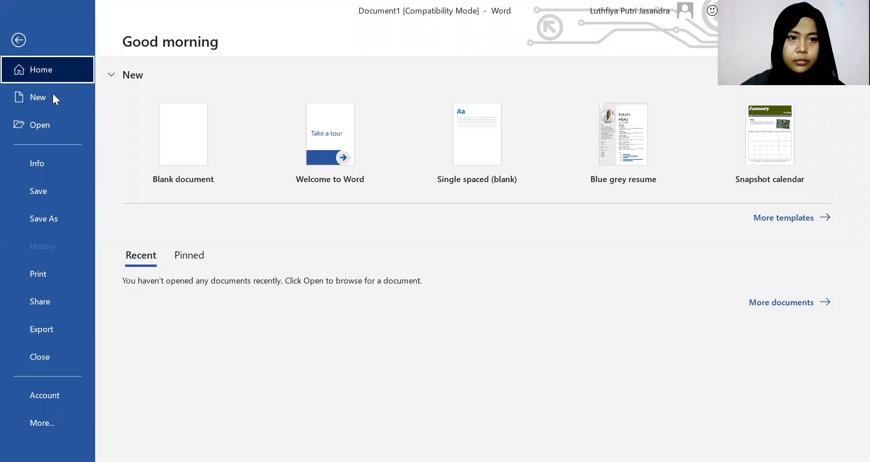
click(73, 421)
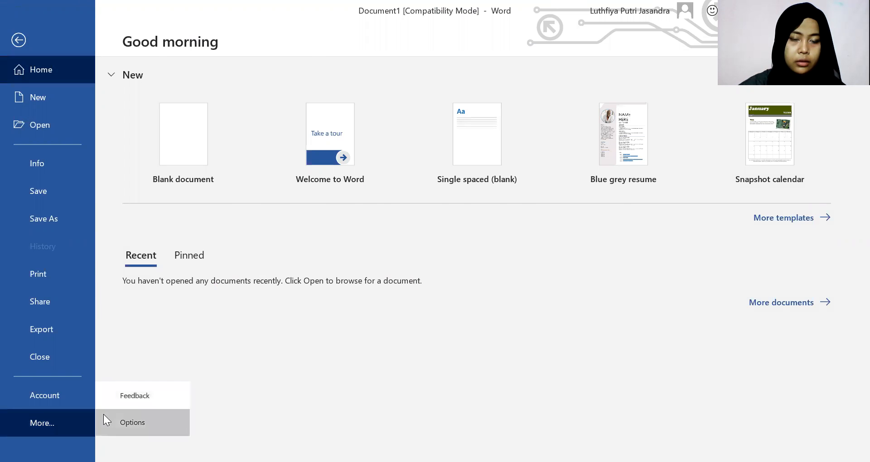
click(103, 421)
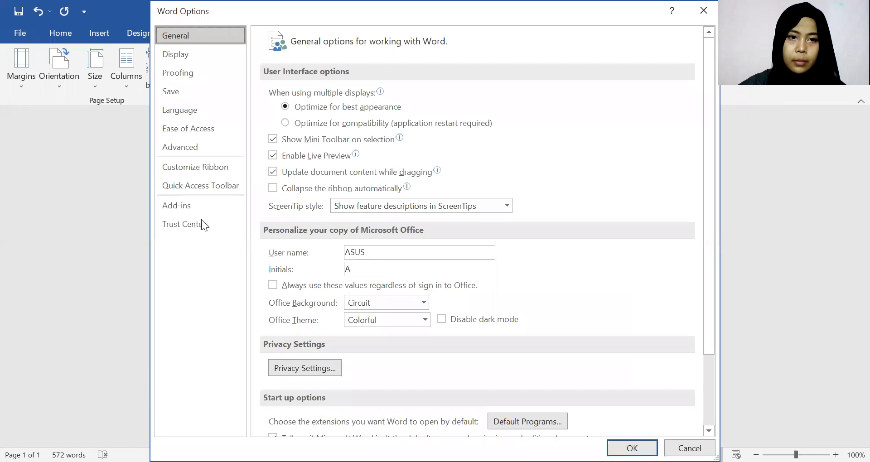
click(202, 147)
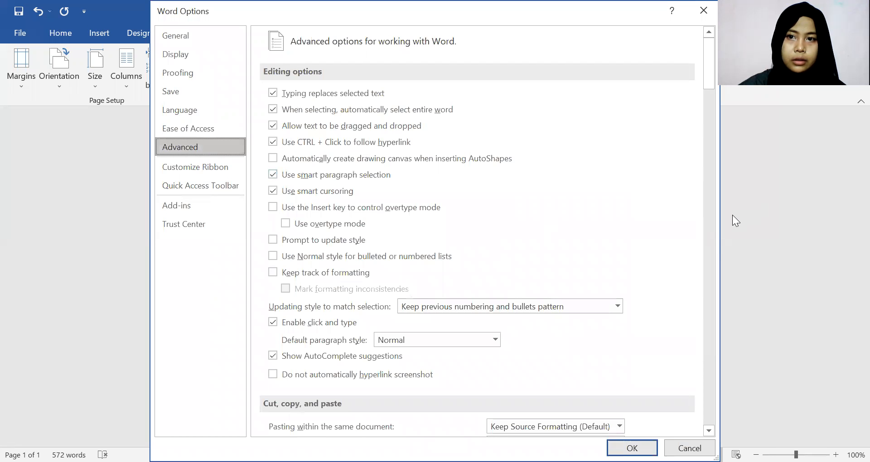
scroll(708, 86, down, 20)
scroll(707, 85, down, 10)
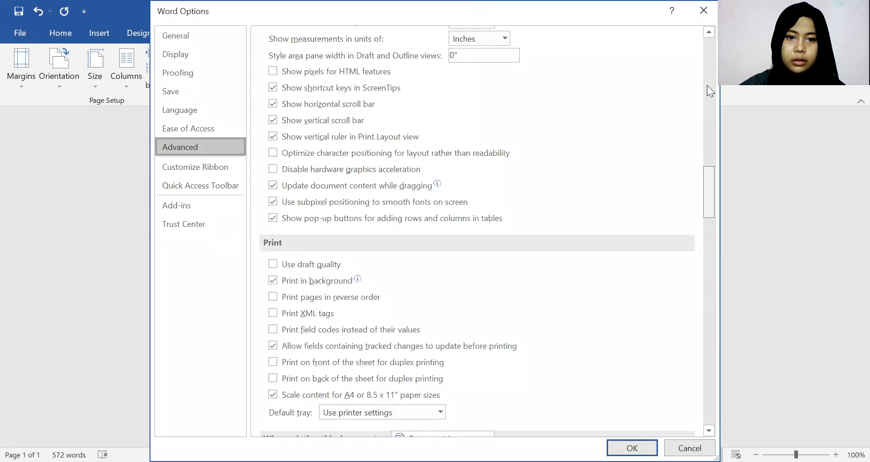
scroll(714, 190, up, 7)
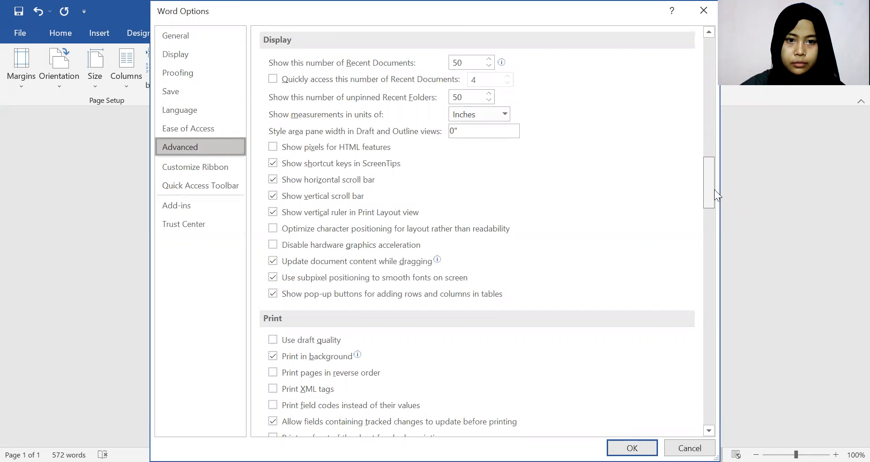
scroll(715, 189, up, 6)
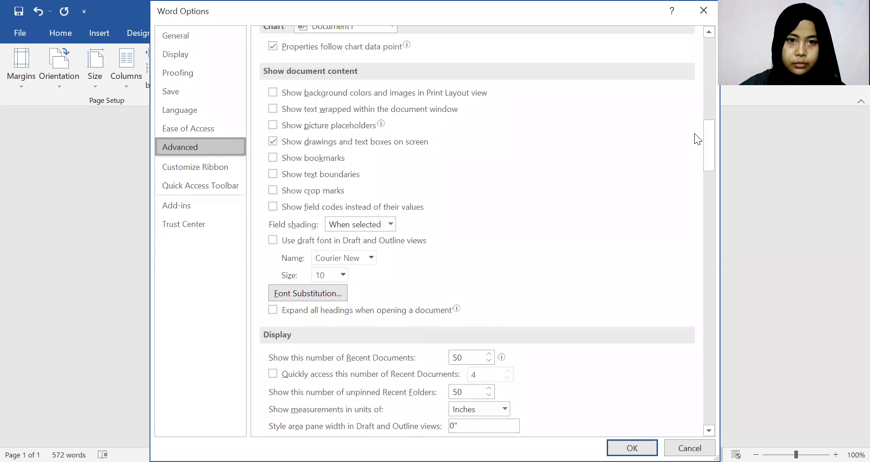
click(305, 175)
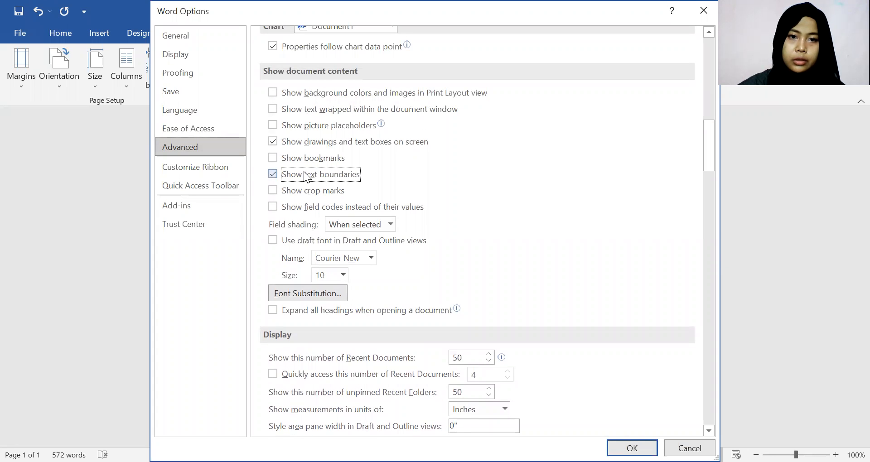
click(632, 449)
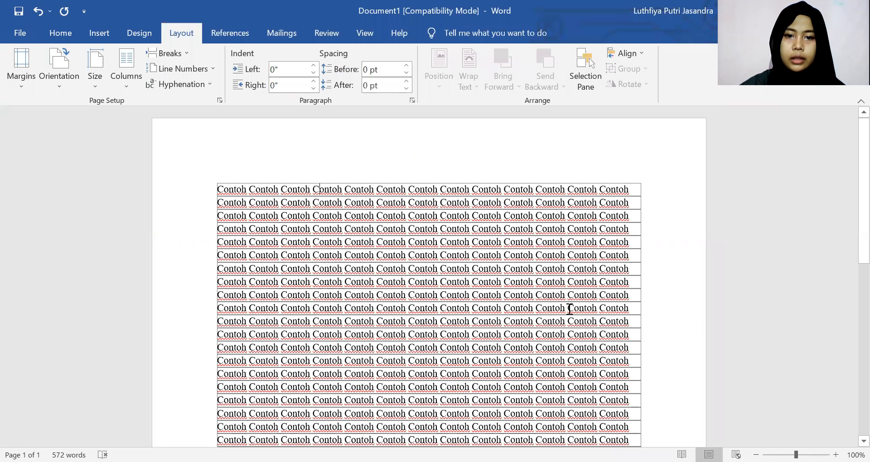
drag(633, 193, 639, 255)
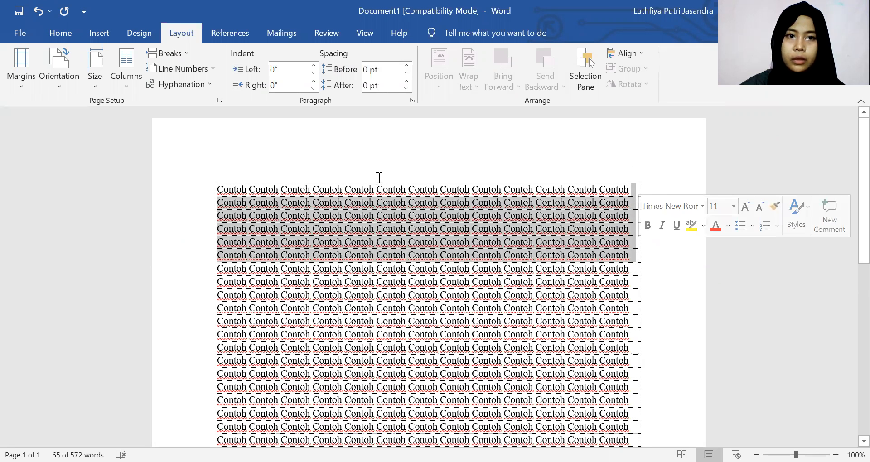
click(240, 188)
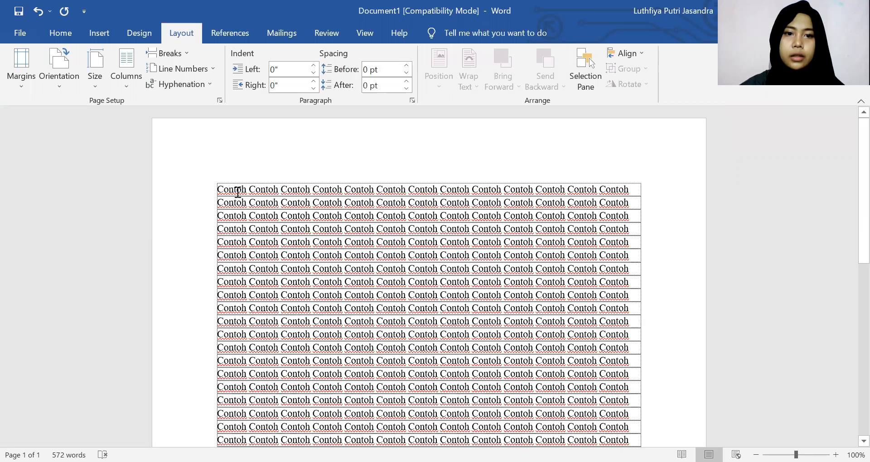
key(ctrl+a)
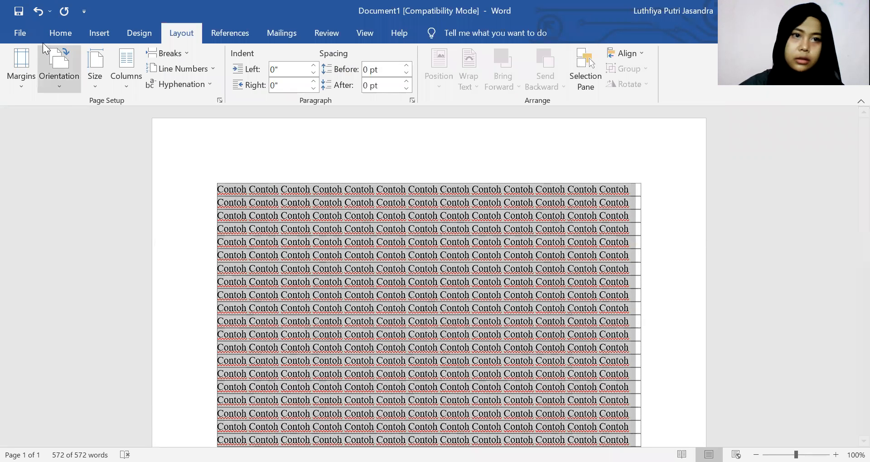
click(55, 33)
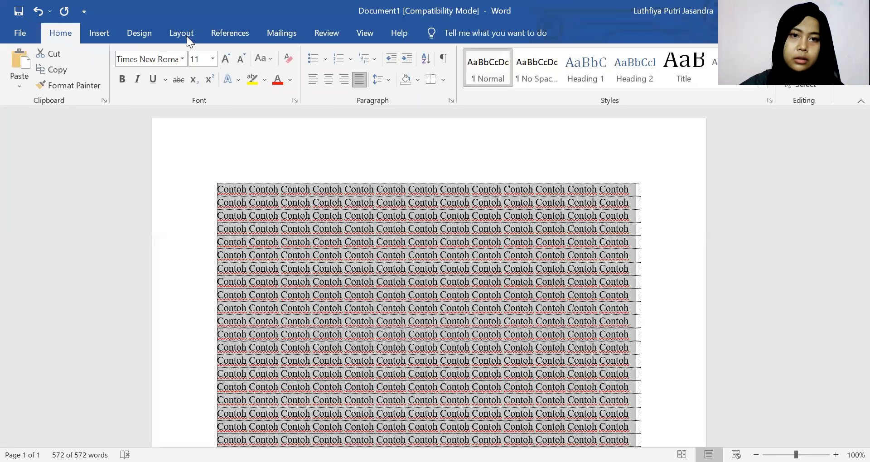
click(152, 83)
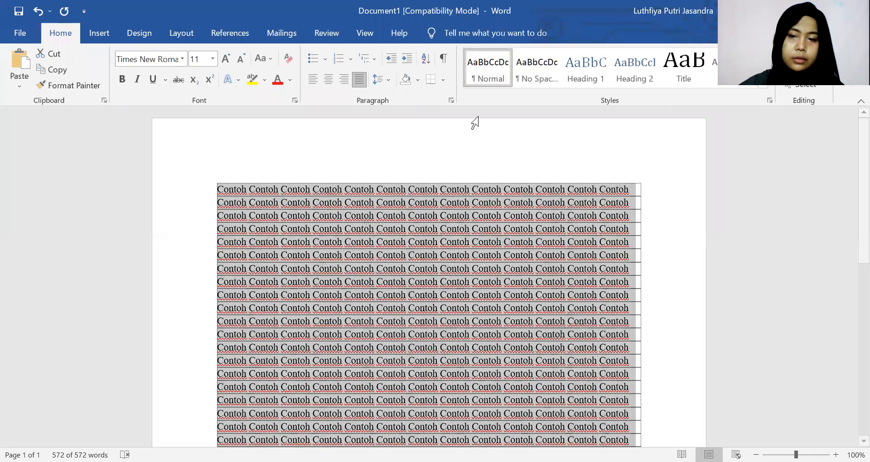
click(473, 157)
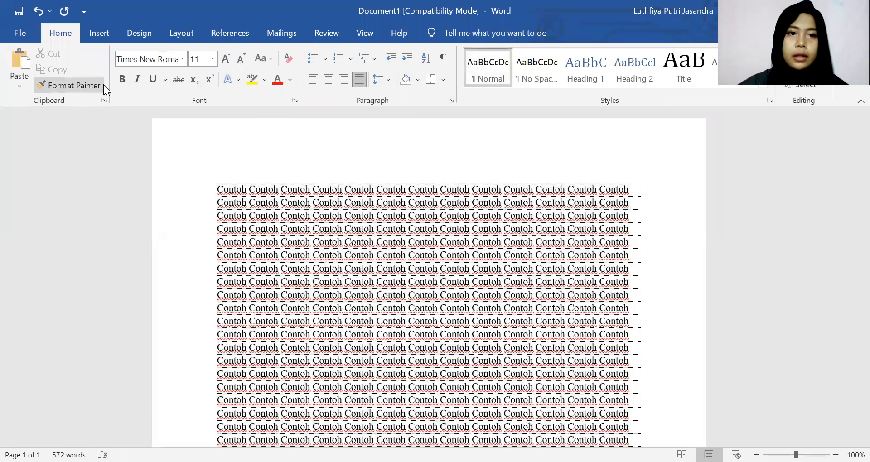
Apply the Normal margins preset to the document, with 1" on all sides
click(193, 33)
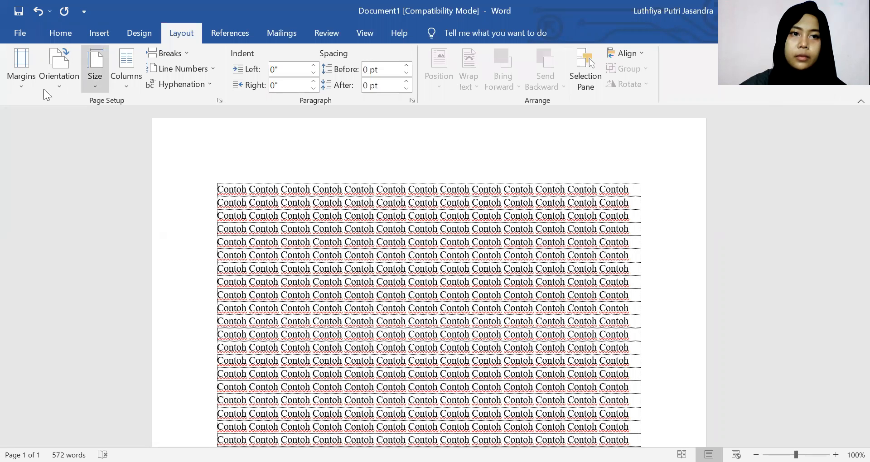
click(20, 76)
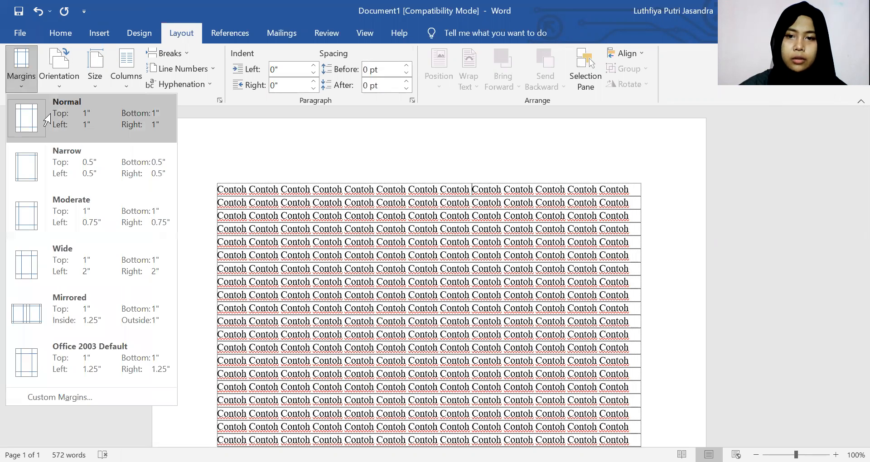
click(51, 113)
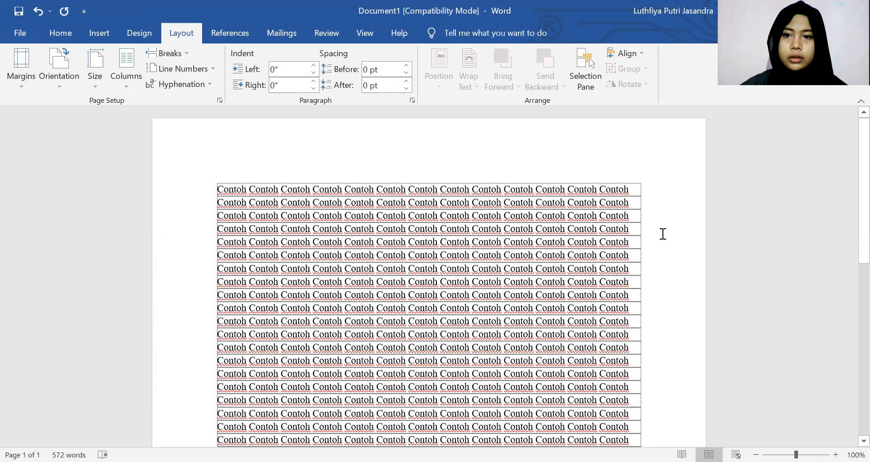
Try the Wide margins preset on the document and replace it with the Narrow preset
click(19, 63)
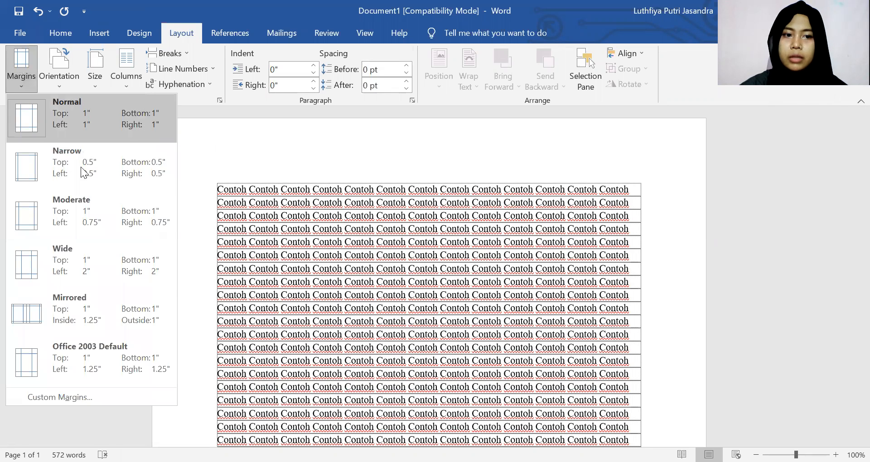
click(67, 246)
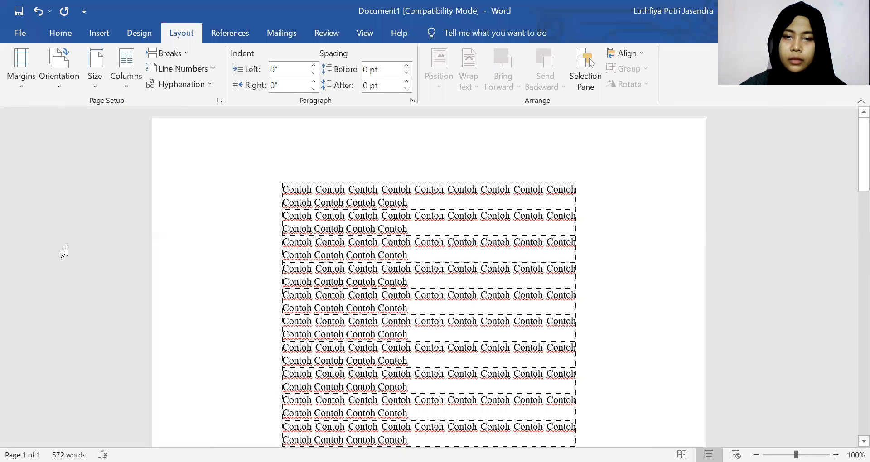
click(28, 78)
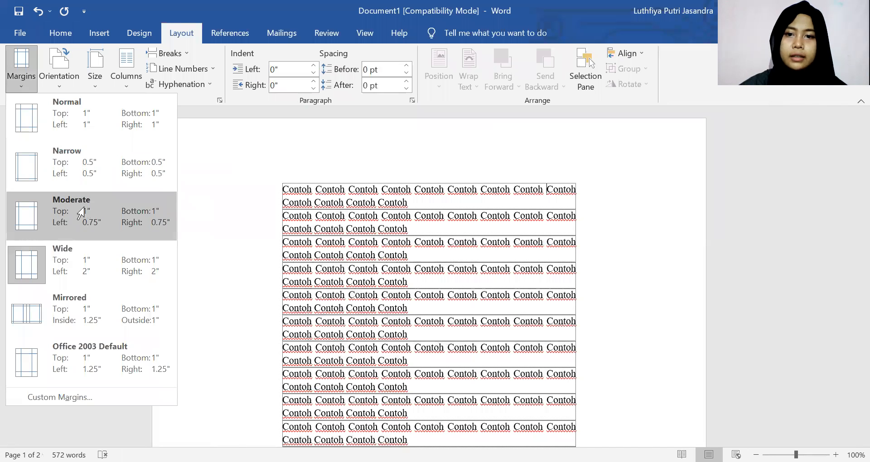
click(85, 207)
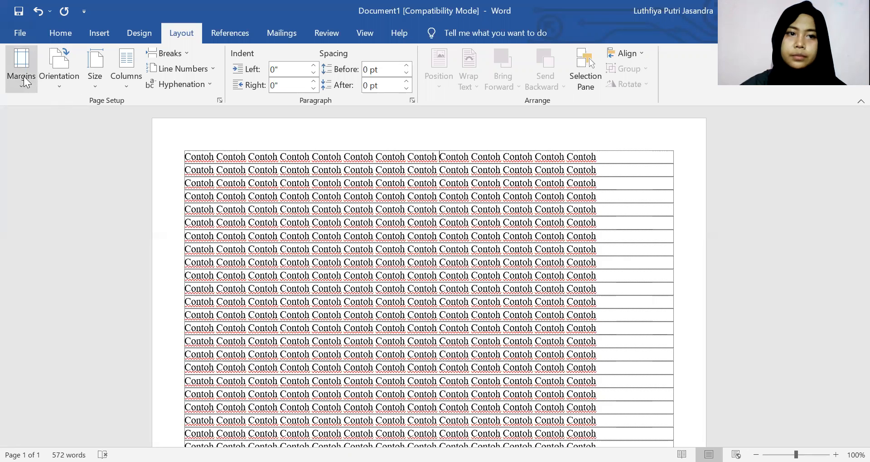
Examine the custom margin settings for the left, bottom and right sides in Page Setup and close it without changes
click(23, 78)
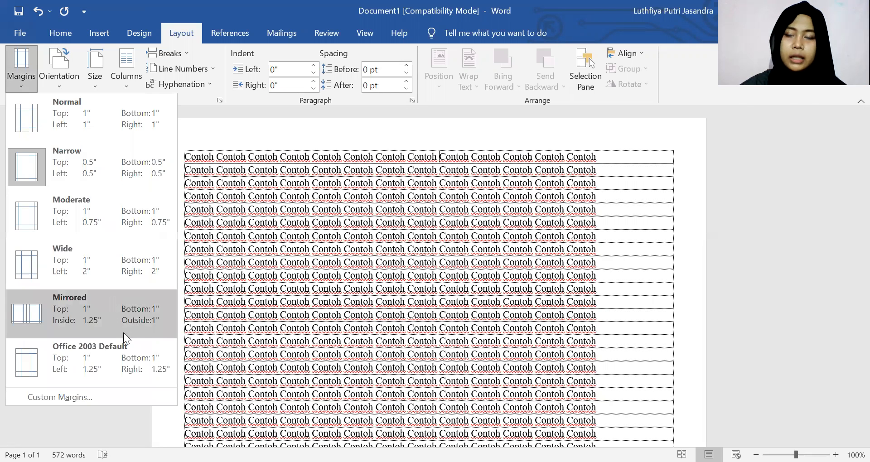
click(101, 399)
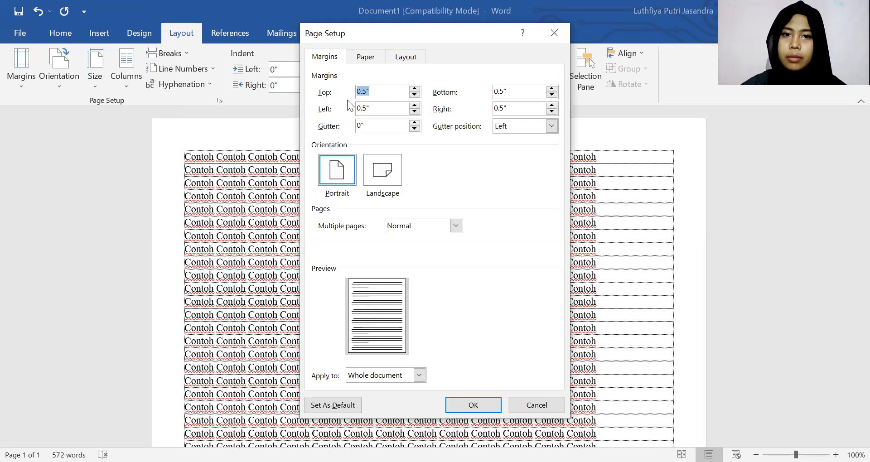
double_click(378, 109)
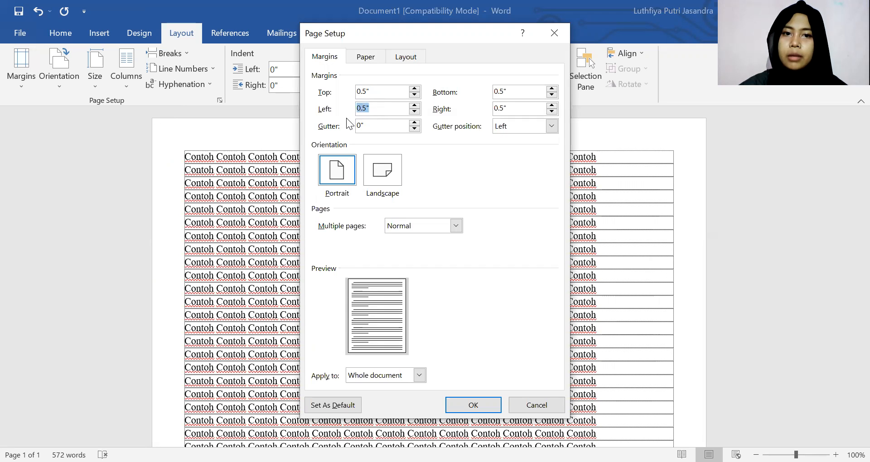
double_click(535, 91)
click(511, 110)
double_click(511, 110)
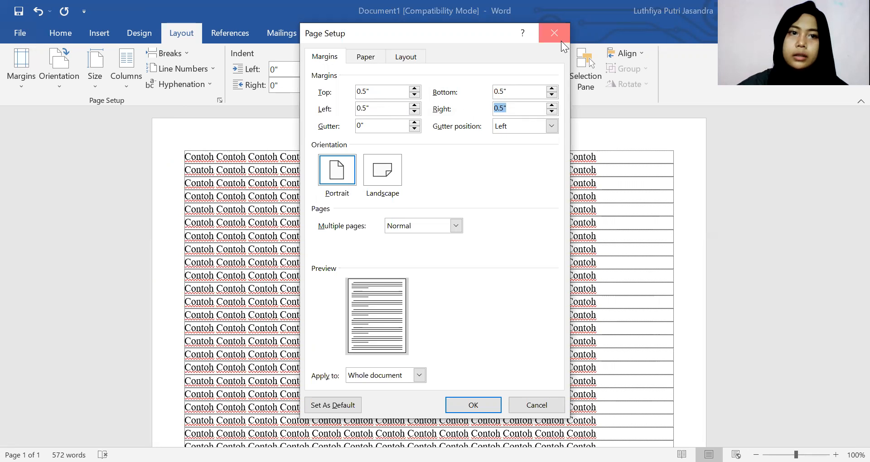
Undo the margin preset changes made to the document
click(35, 11)
click(35, 11)
click(36, 10)
click(37, 10)
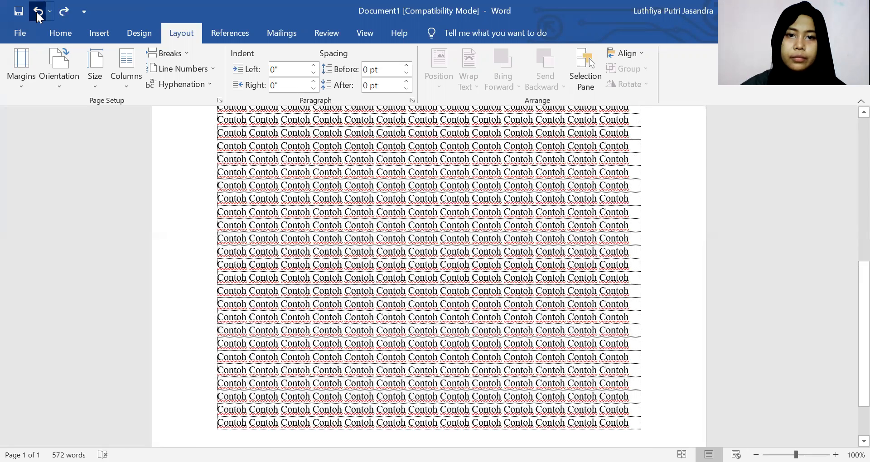
Undo the most recent edits to the Contoh text and redo them to restore the last lines
click(36, 10)
click(36, 10)
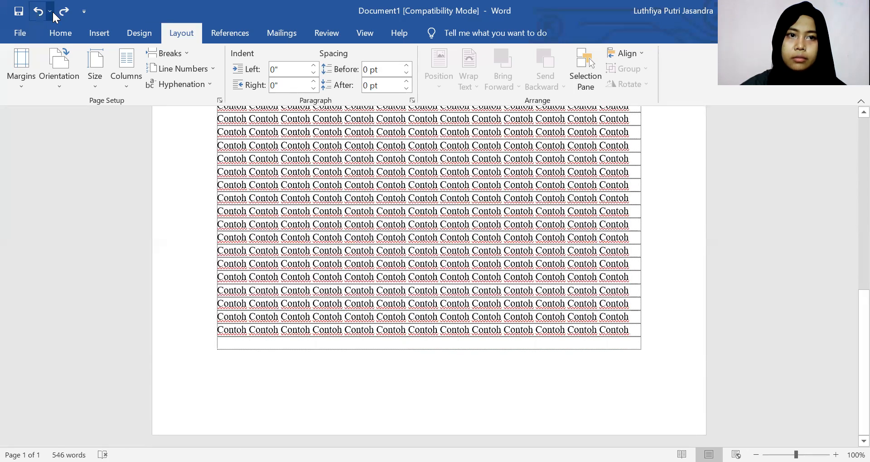
click(64, 12)
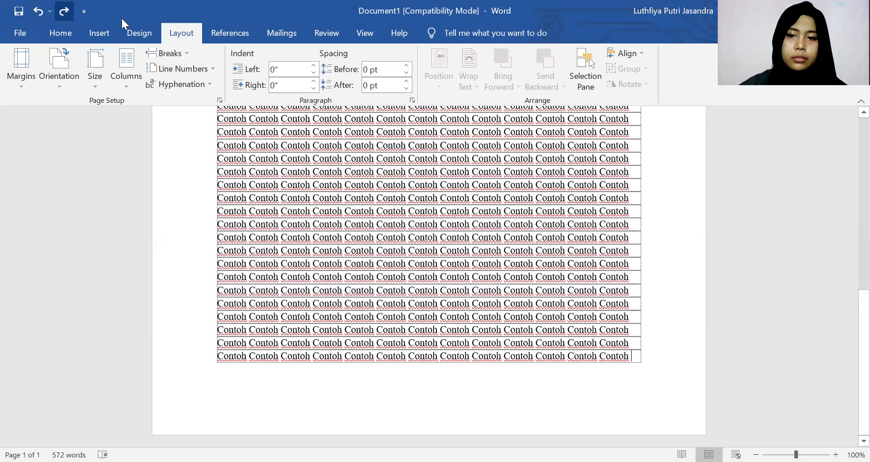
scroll(848, 257, up, 8)
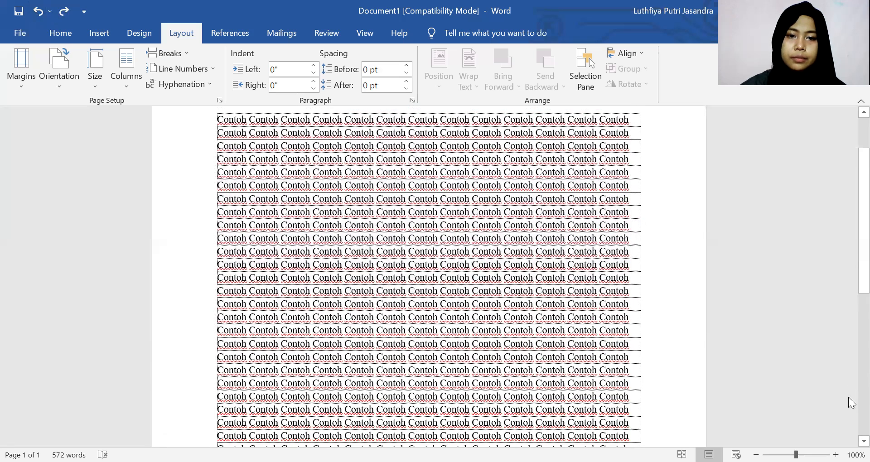
scroll(848, 317, down, 8)
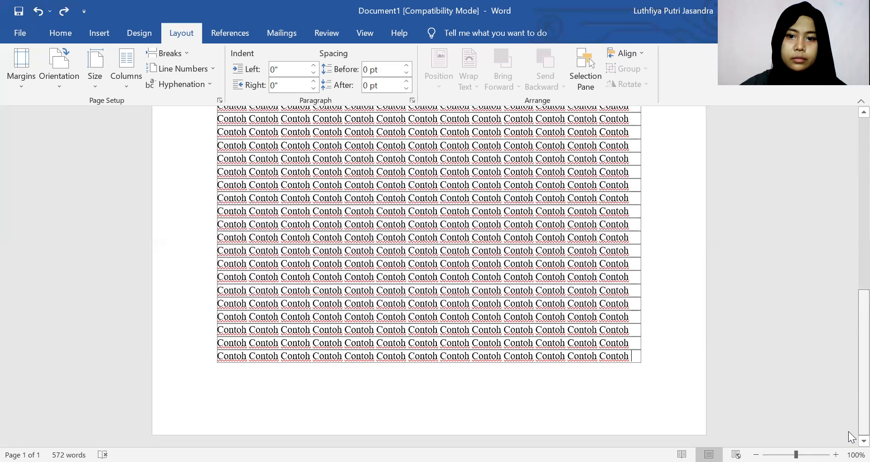
scroll(848, 178, up, 10)
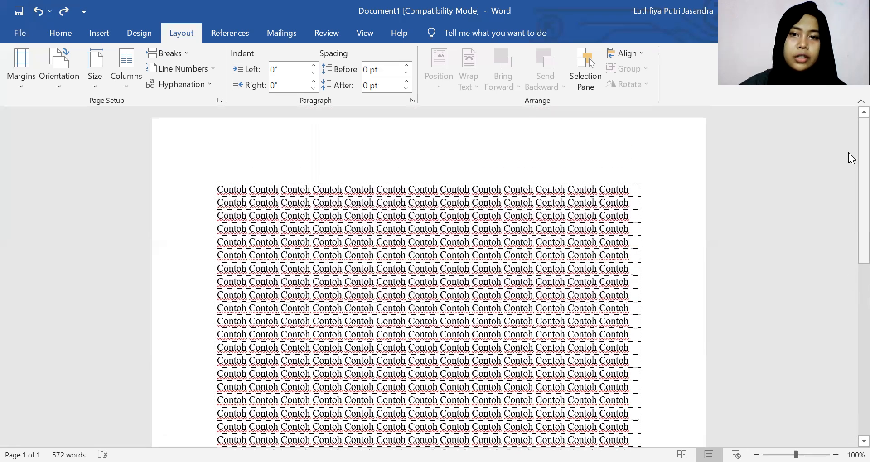
Apply the Portrait and Landscape page orientations to the document and undo the Landscape change
click(55, 65)
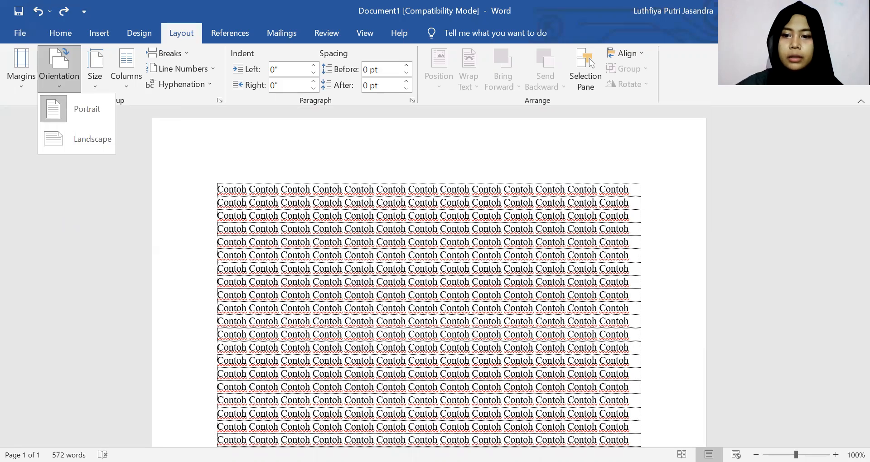
click(756, 455)
click(756, 455)
click(756, 455)
click(756, 455)
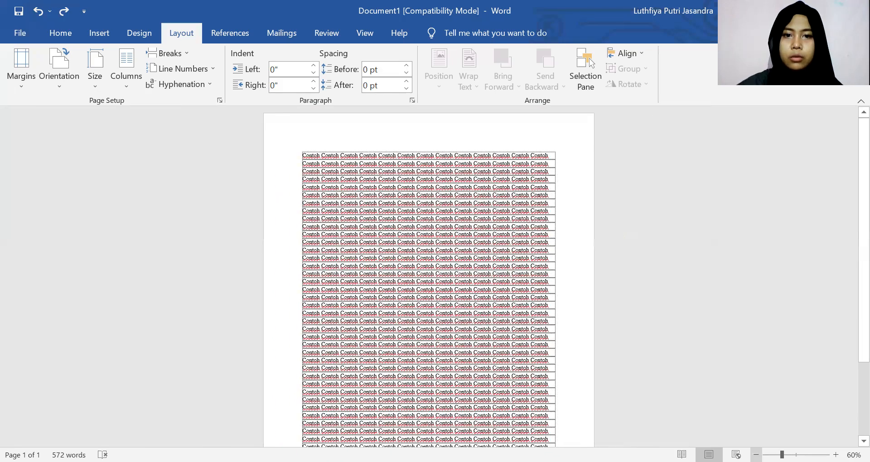
click(756, 455)
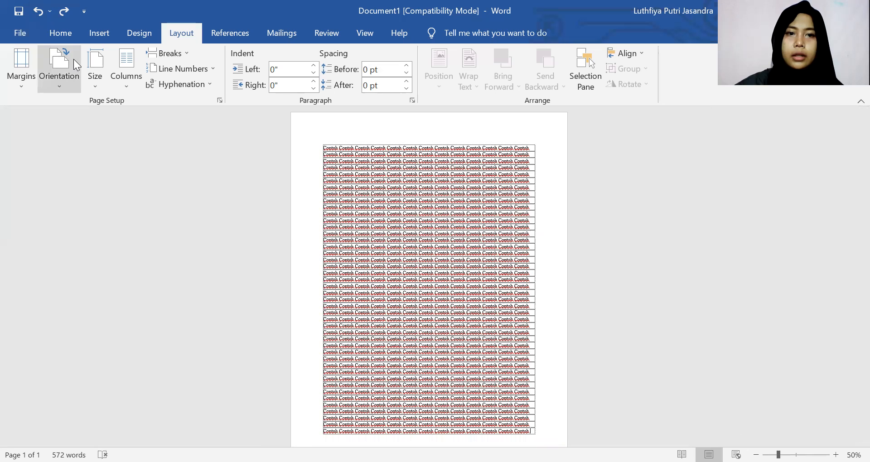
click(69, 56)
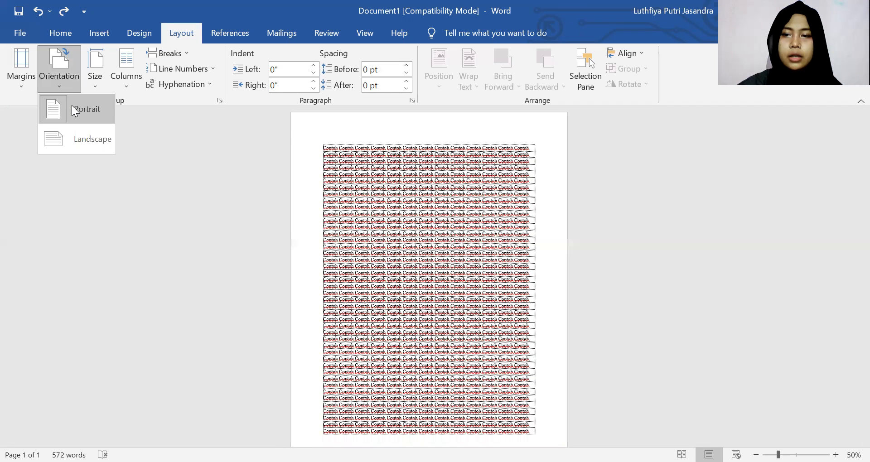
click(71, 105)
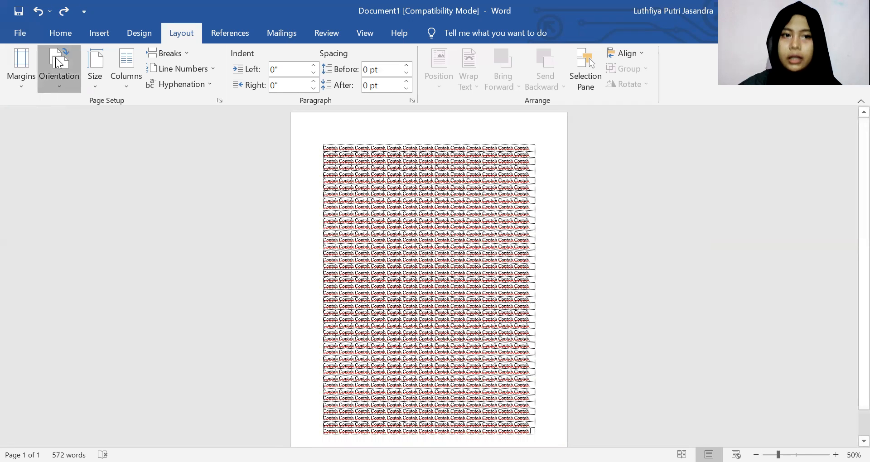
click(78, 137)
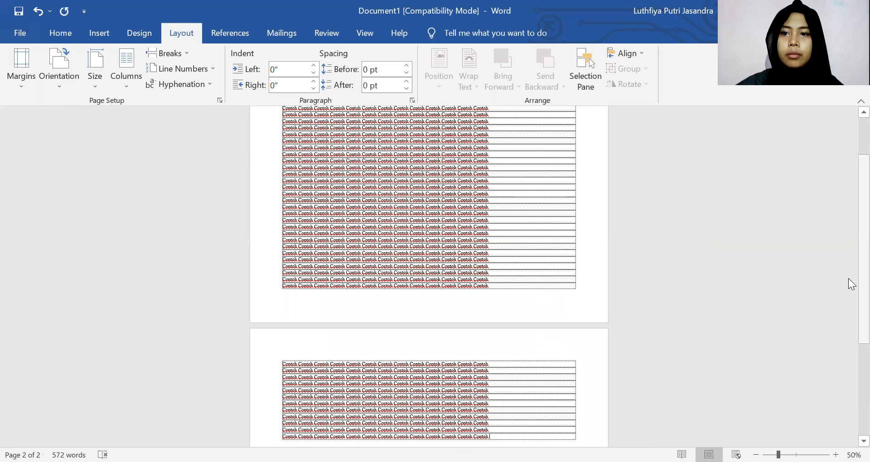
scroll(848, 199, up, 3)
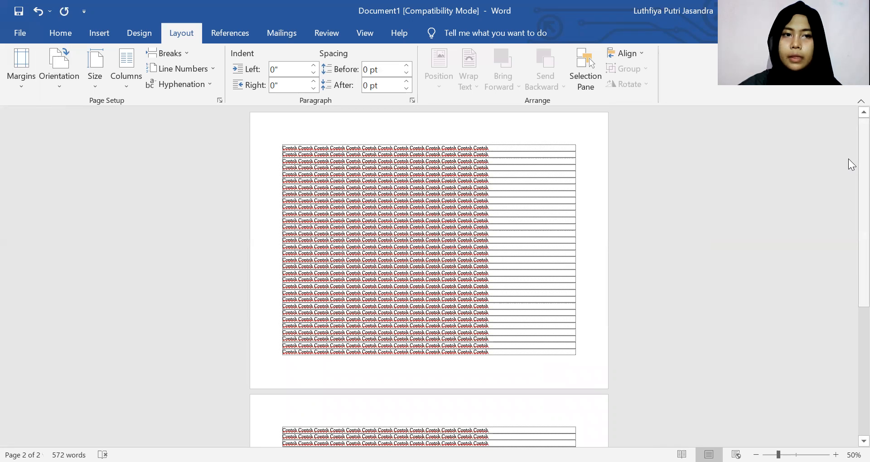
click(38, 10)
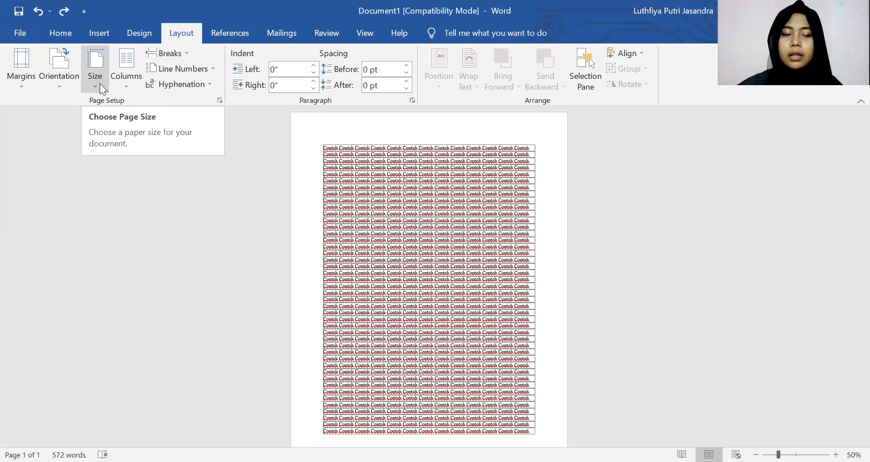
Set the paper size to A4 and replace it with A3
click(100, 83)
scroll(190, 174, down, 1)
scroll(190, 177, down, 1)
scroll(185, 154, up, 2)
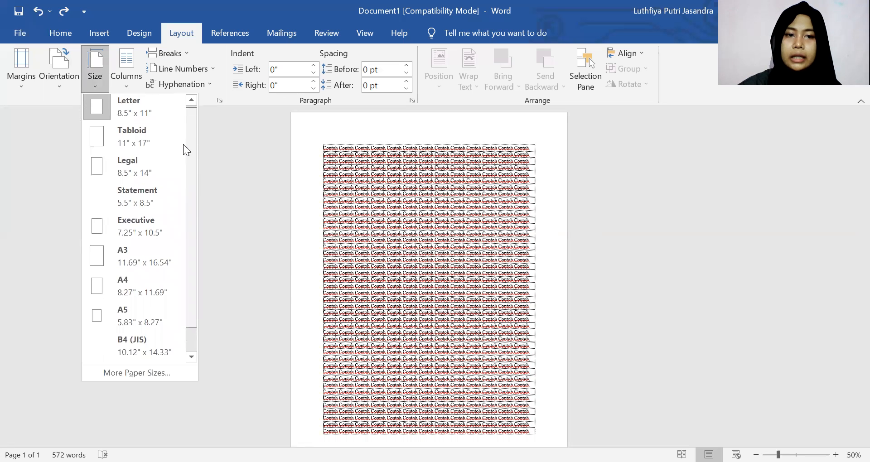
click(122, 288)
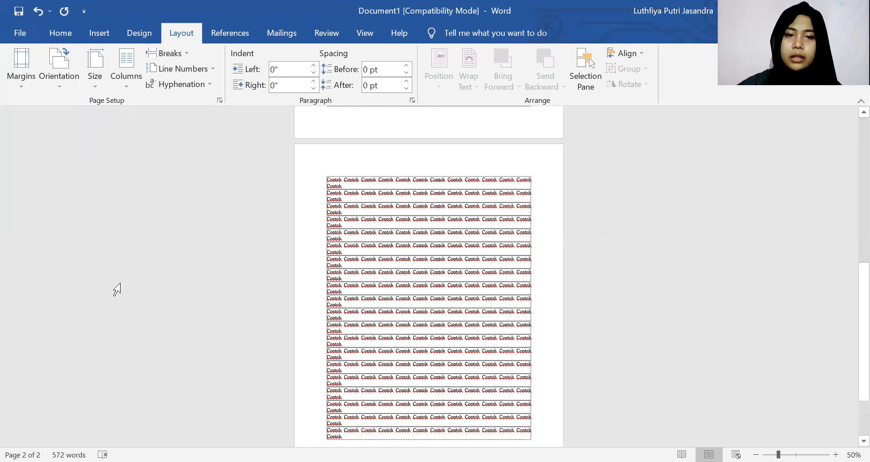
click(95, 75)
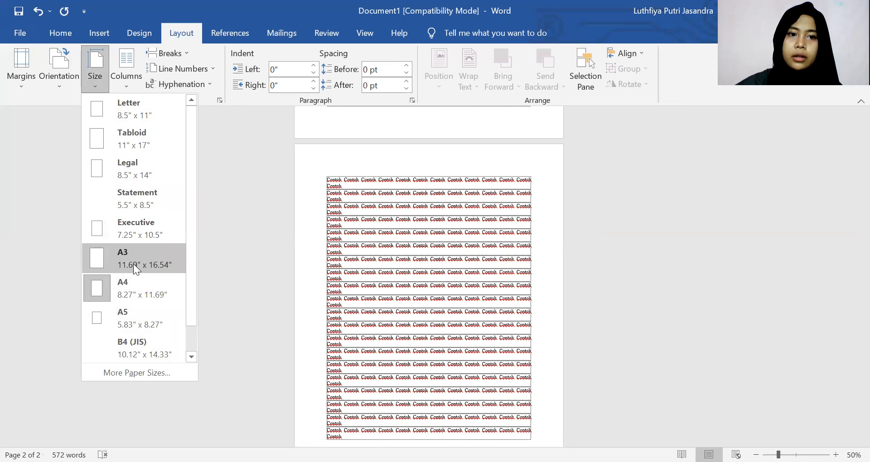
click(131, 264)
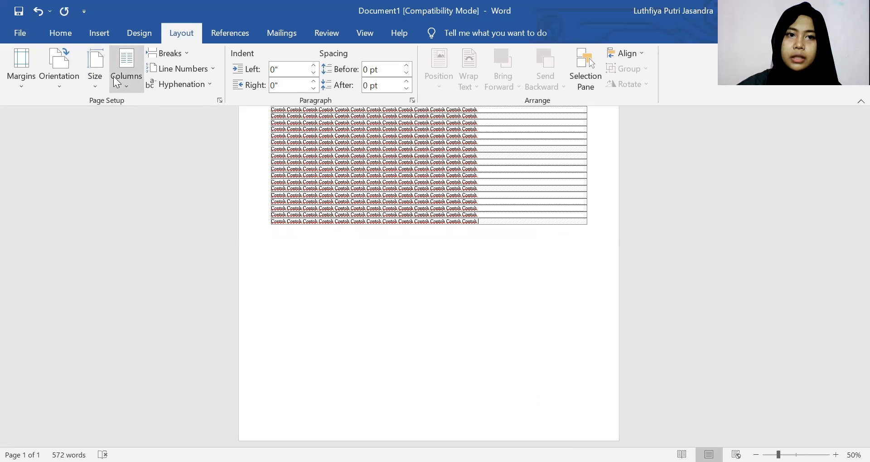
Try the A5 paper size and return the document to Letter, 8.5" x 11"
click(96, 78)
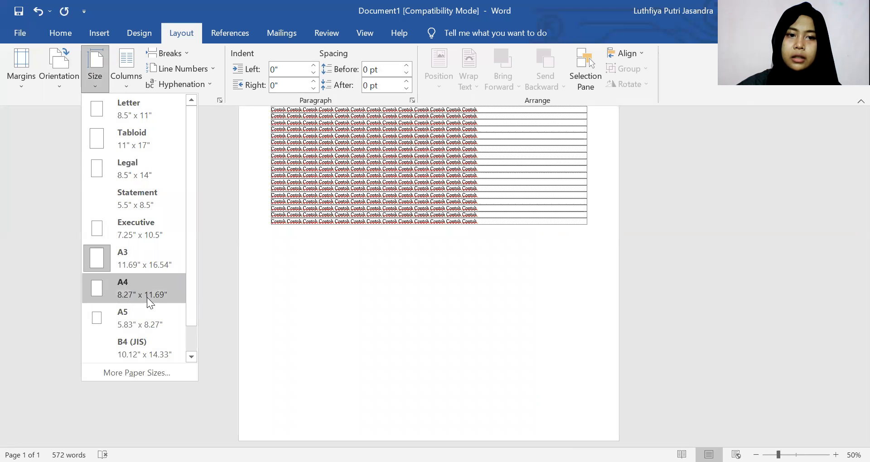
click(142, 318)
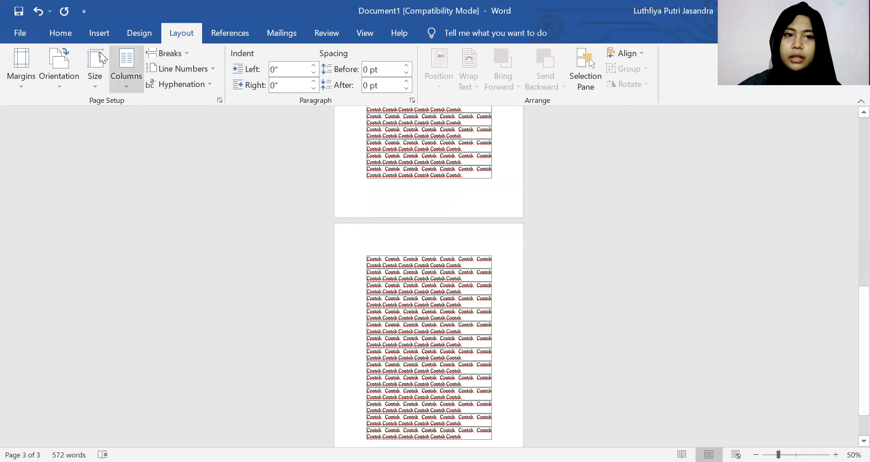
click(96, 68)
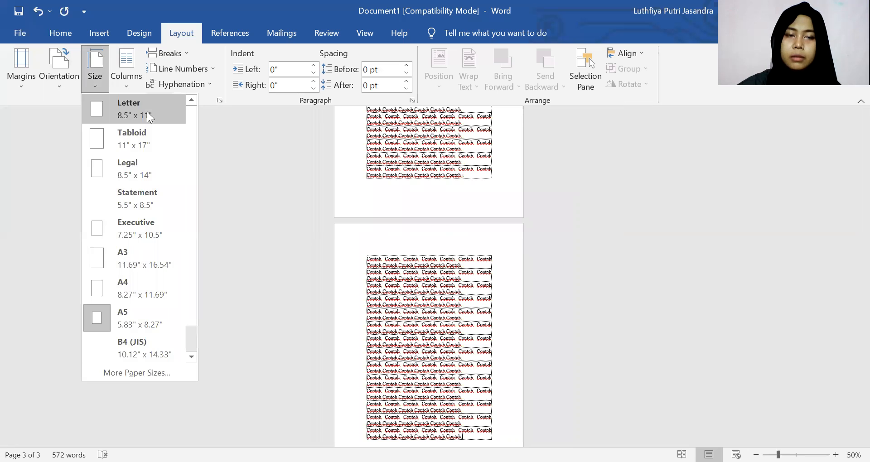
click(146, 111)
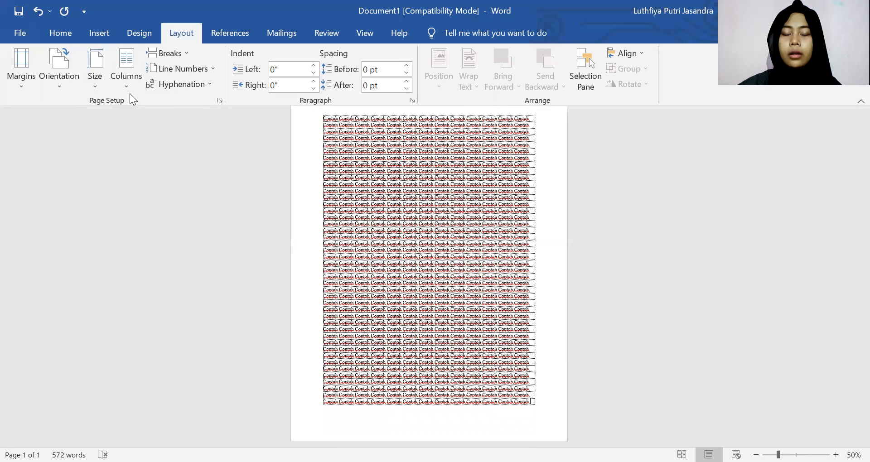
Split the Contoh text into two equal columns
scroll(848, 227, up, 1)
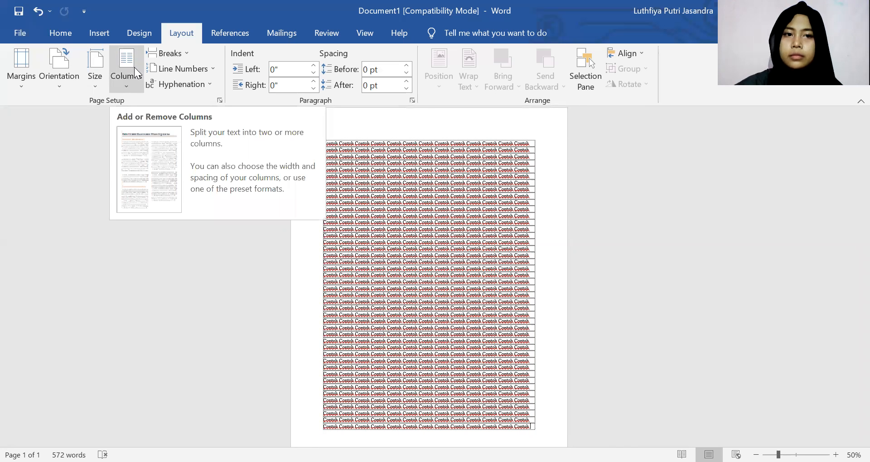
click(134, 67)
click(384, 160)
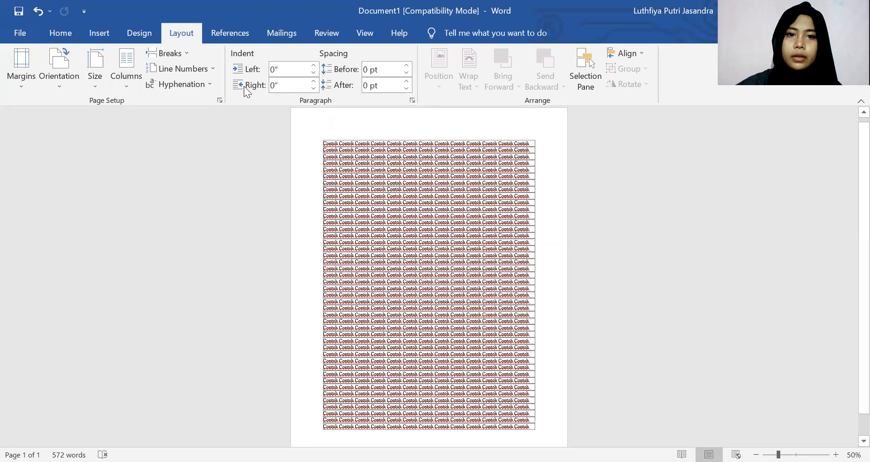
click(118, 82)
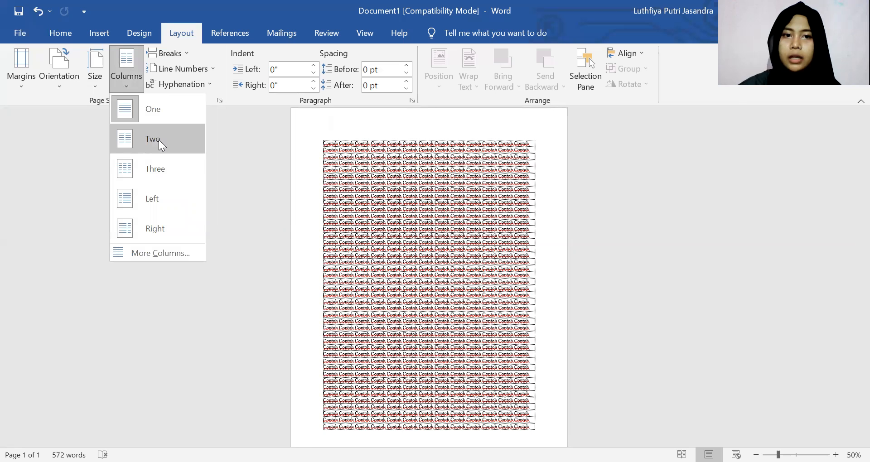
click(159, 139)
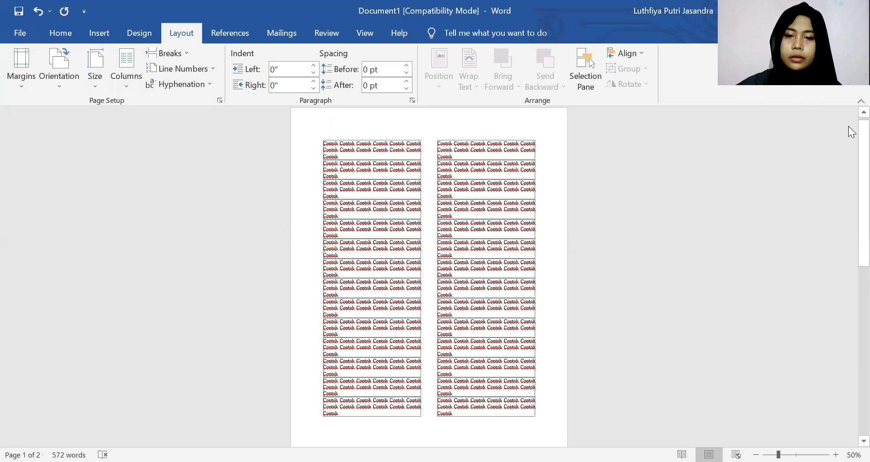
scroll(843, 181, down, 2)
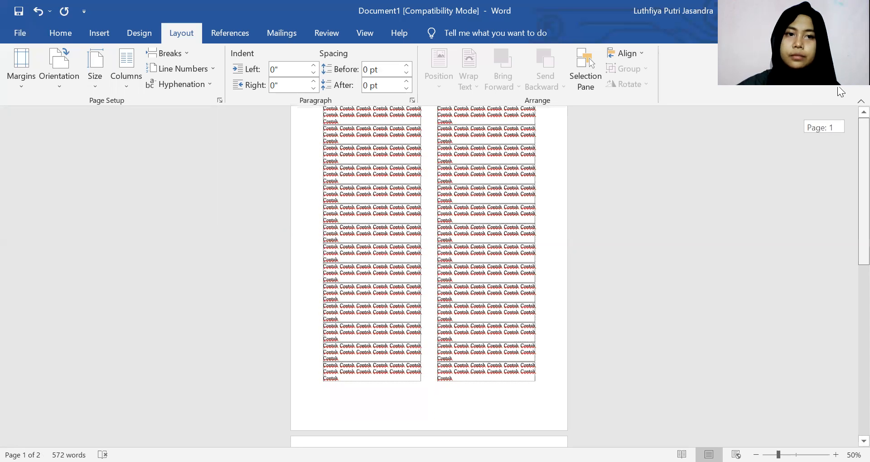
Try the Three, Left and Right column presets on the Contoh text one after another
click(133, 76)
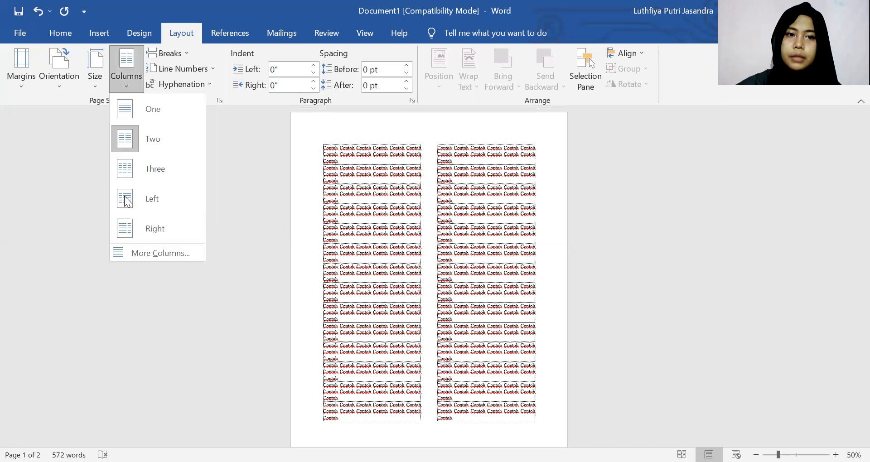
click(126, 167)
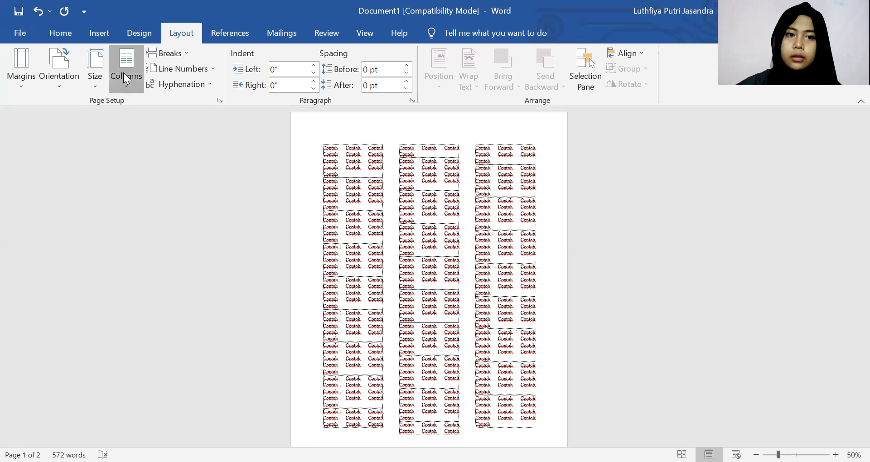
click(124, 73)
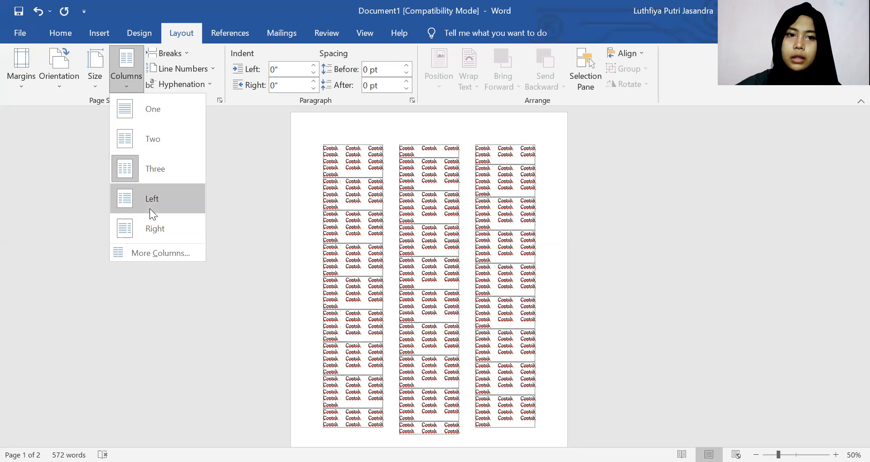
click(120, 62)
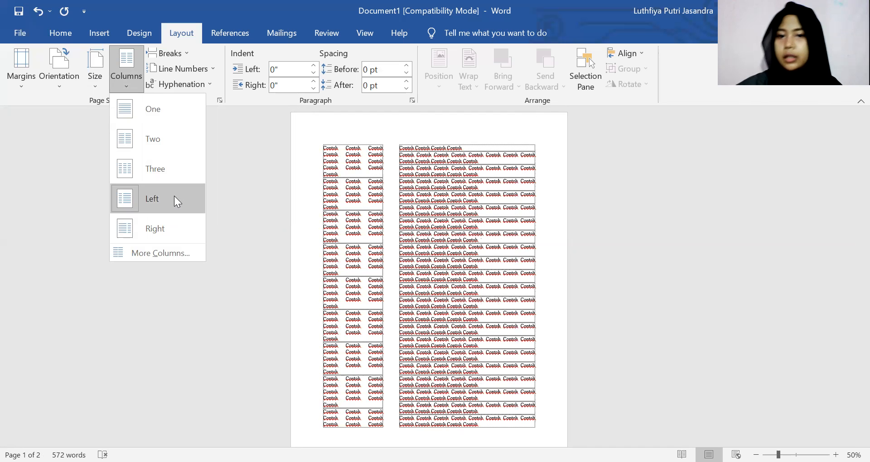
click(172, 228)
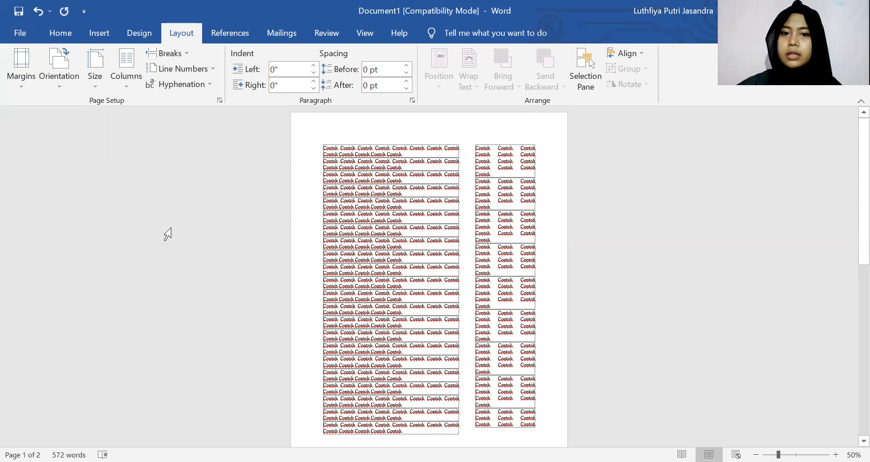
Set a custom number of 6 columns for the whole document
click(122, 88)
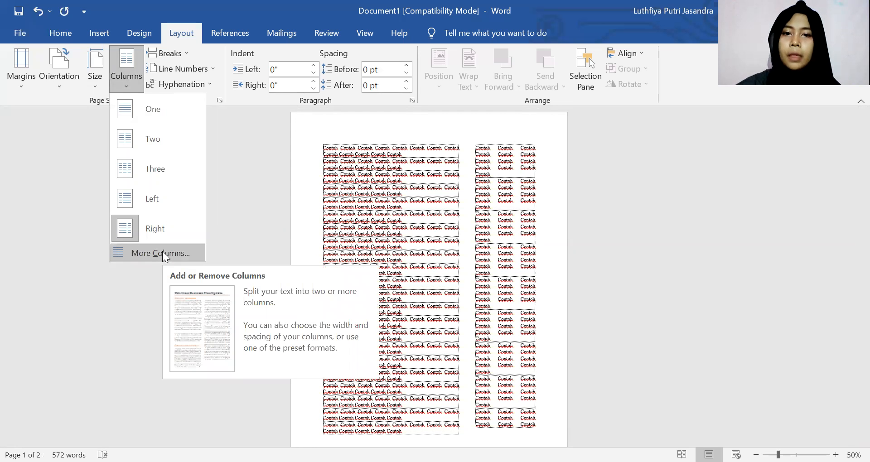
click(163, 252)
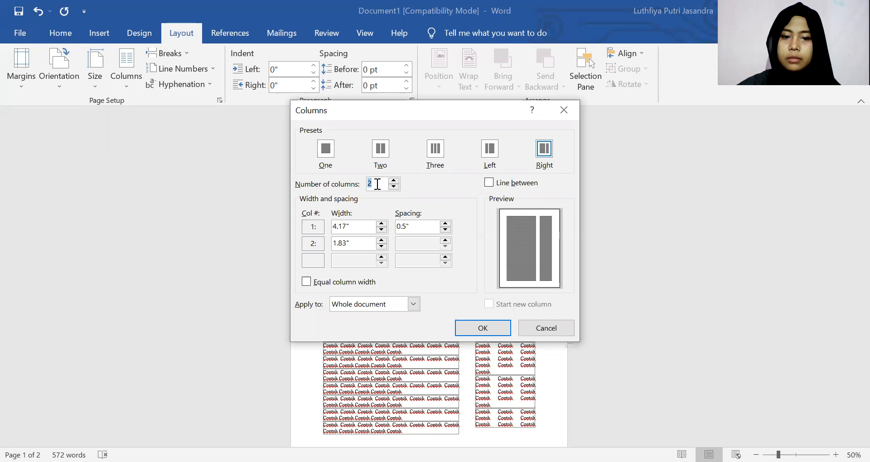
text(6)
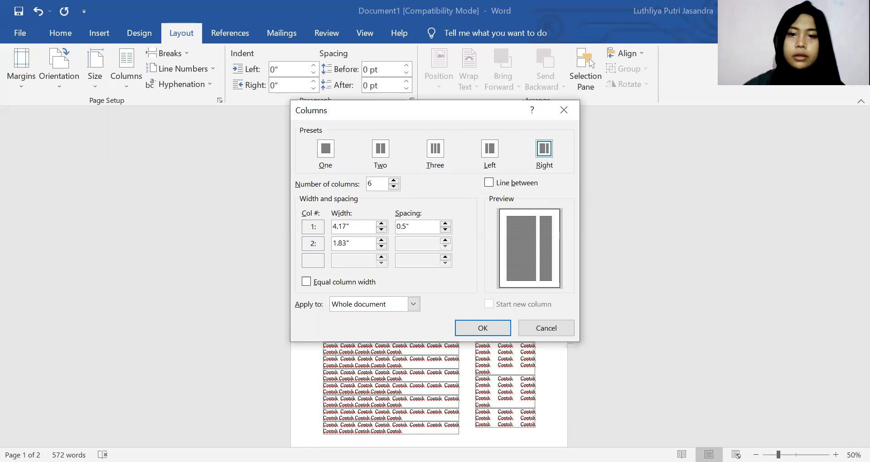
key(Return)
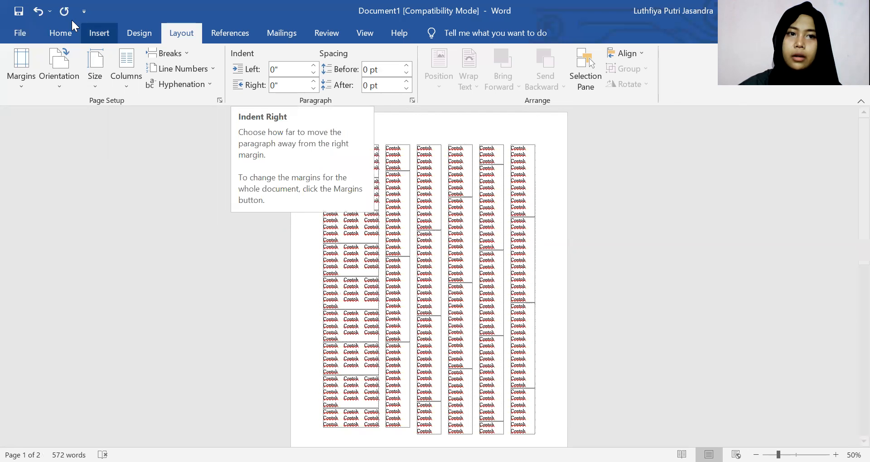
Undo the six-column, Right, Left and Three column layout changes
click(40, 11)
click(39, 10)
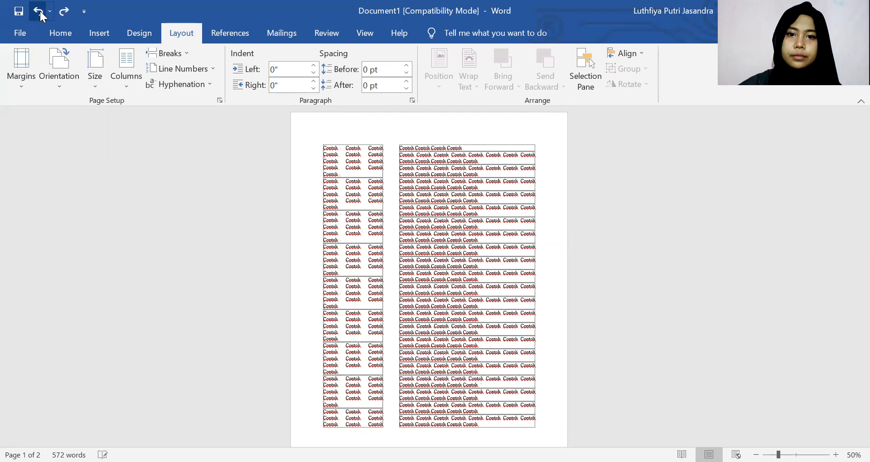
click(40, 11)
click(40, 11)
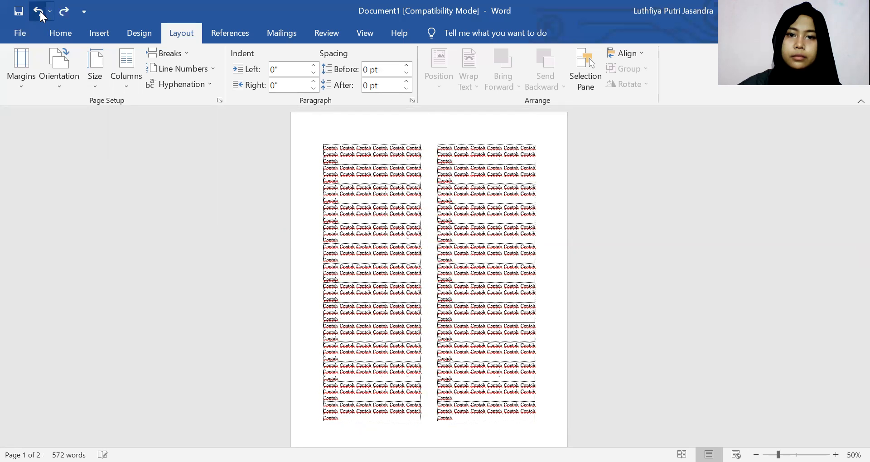
Undo the two-column layout of the Contoh text
click(40, 11)
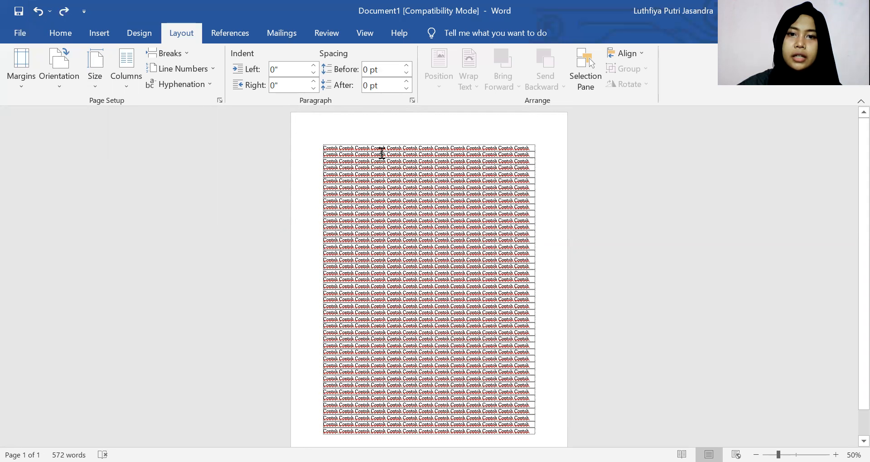
Insert a page break after the 20th line of the Contoh text and undo it
click(175, 55)
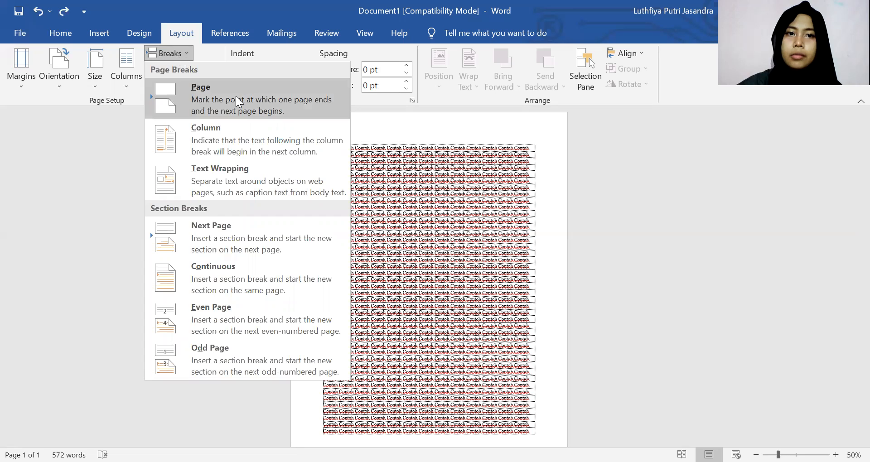
click(326, 271)
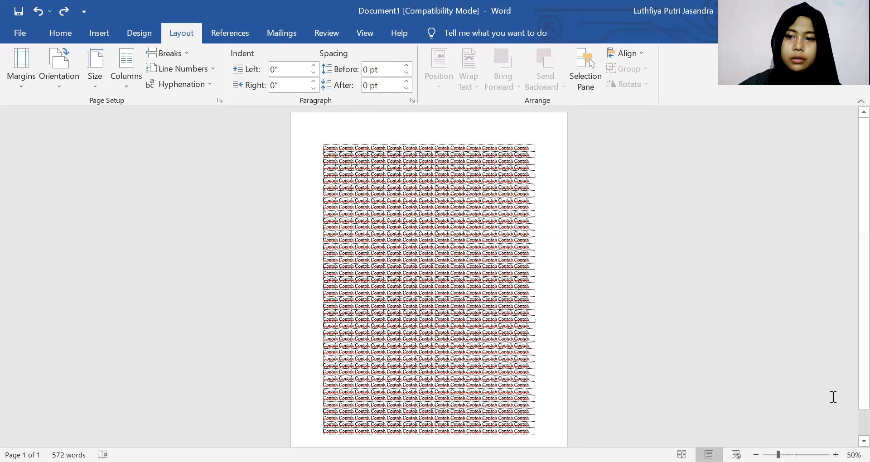
scroll(775, 422, up, 3)
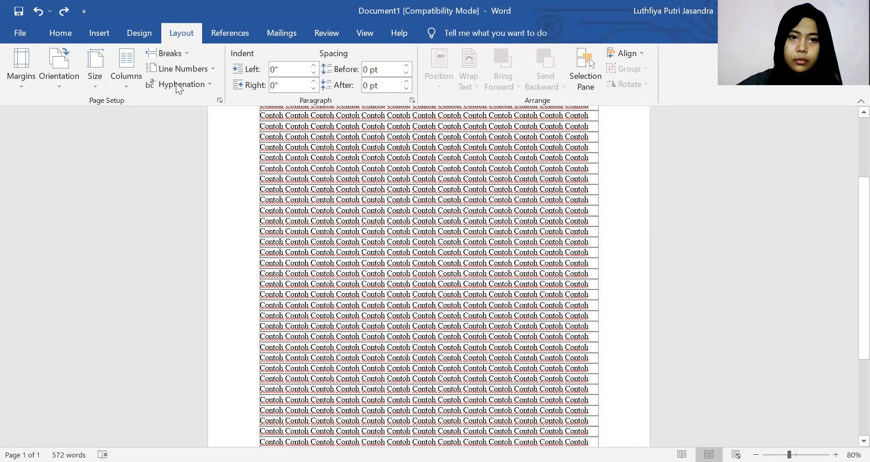
click(181, 49)
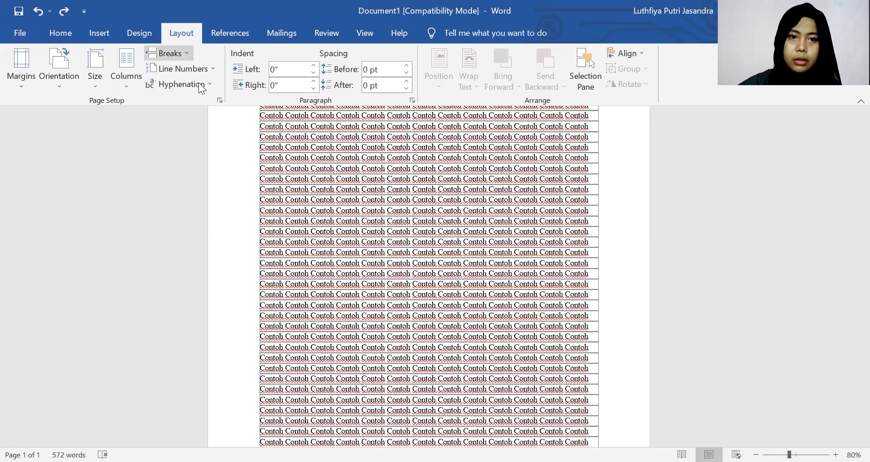
click(198, 100)
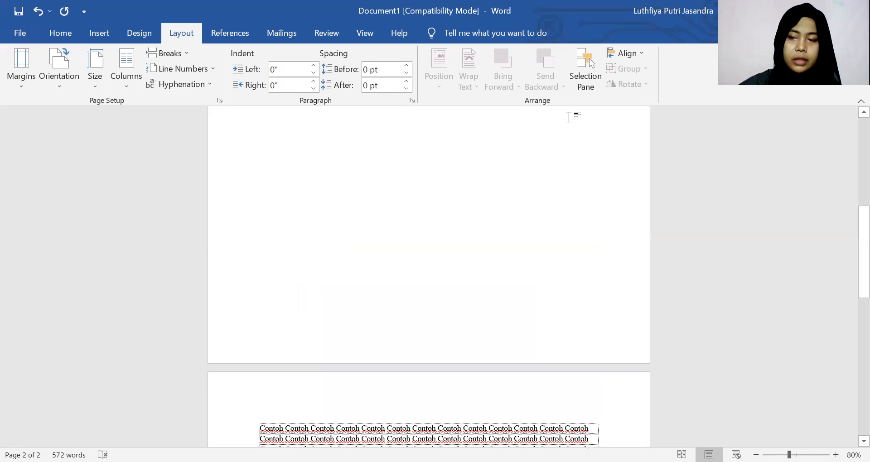
drag(848, 234, 836, 199)
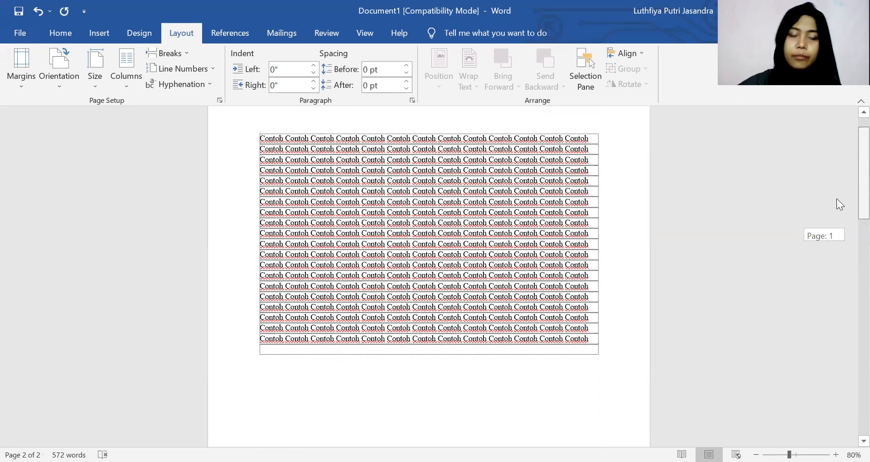
click(38, 11)
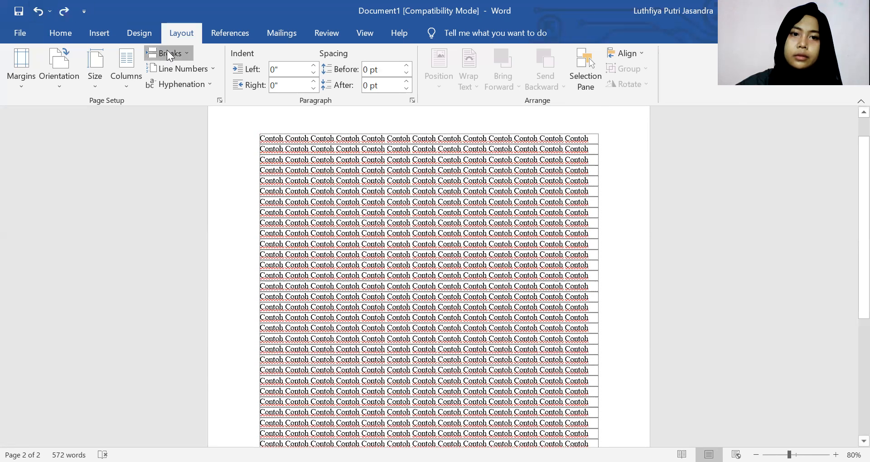
Insert a column break after the 20th line of the Contoh text and undo it
click(167, 53)
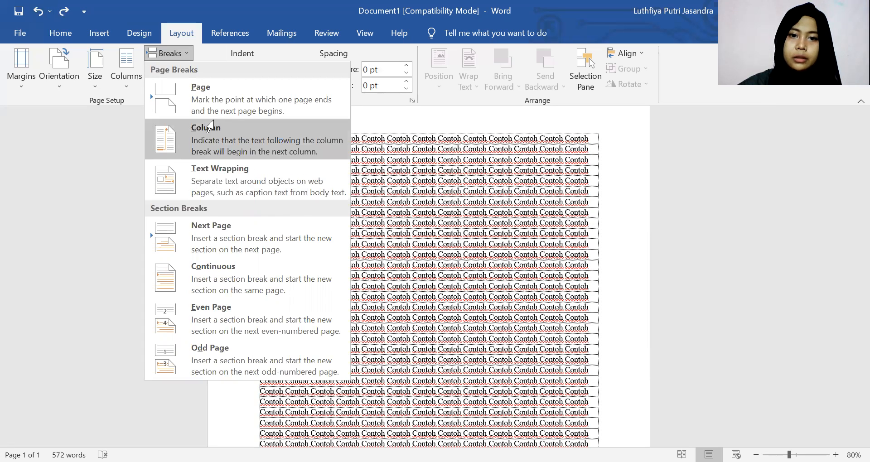
click(210, 126)
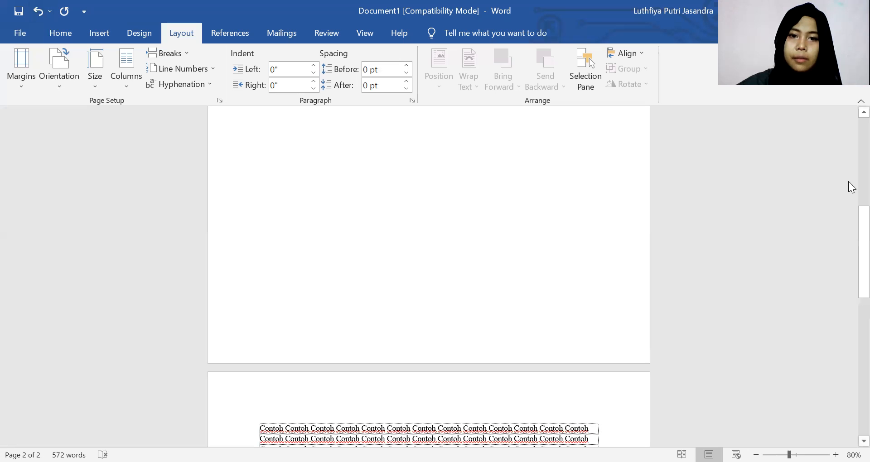
click(157, 53)
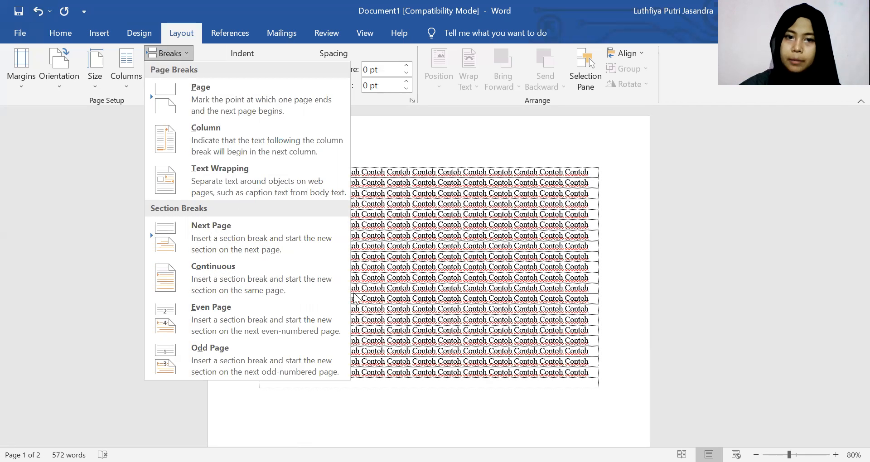
click(548, 378)
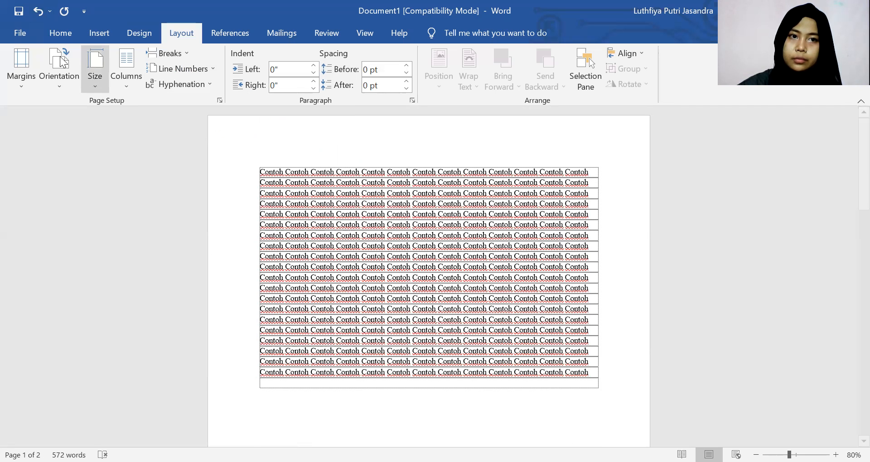
click(37, 13)
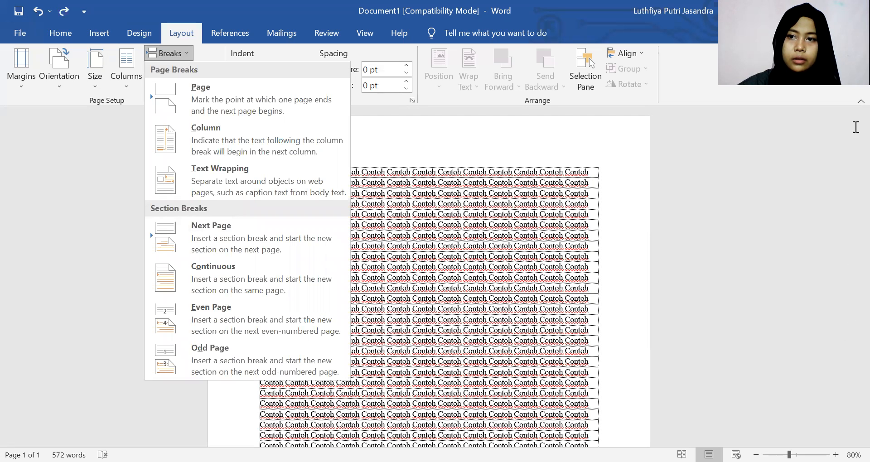
click(848, 143)
Insert a Next Page section break partway through the Contoh text
scroll(848, 187, down, 10)
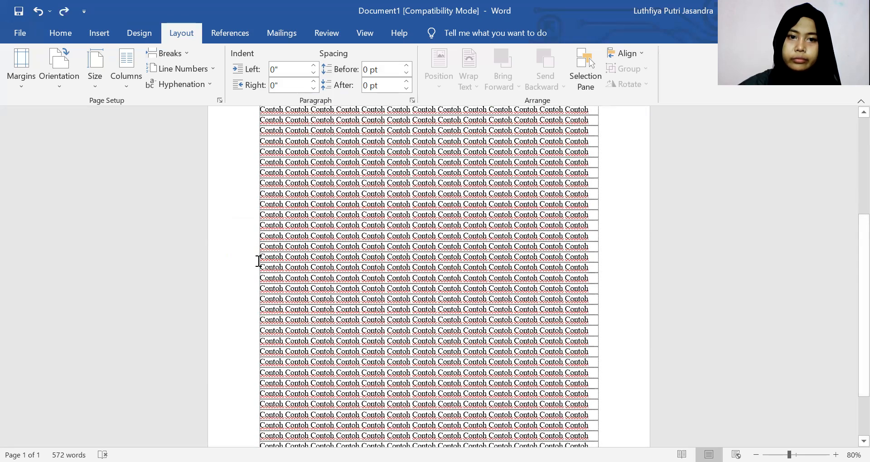
click(175, 58)
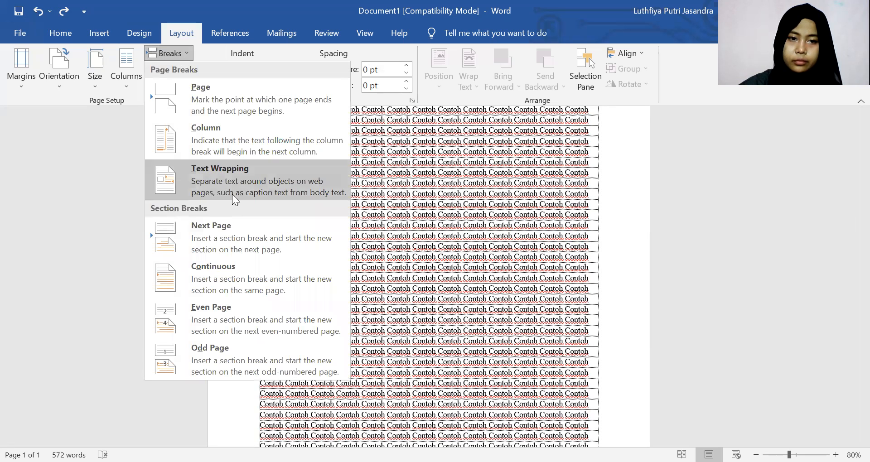
click(257, 237)
drag(848, 314, 806, 254)
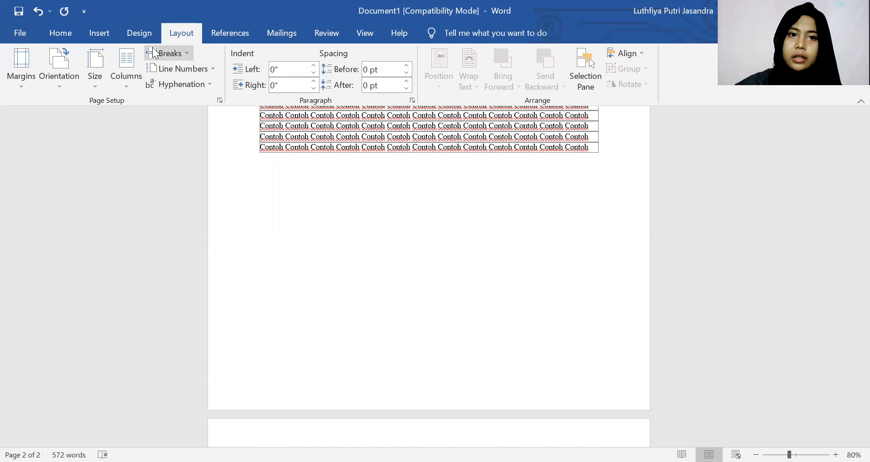
Add random filler letters to the last Contoh line before the section break and check the following page
click(439, 163)
mouse_move(849, 240)
mouse_down()
mouse_move(848, 257)
mouse_move(840, 211)
mouse_move(847, 268)
mouse_move(839, 241)
mouse_up()
click(604, 139)
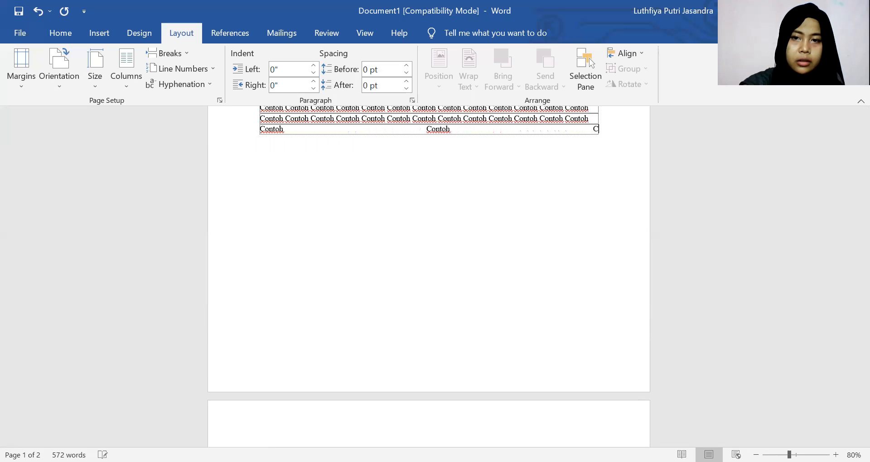
text(mjksdjfksdnfjksdcbjdhvdsnvmdsnmdn)
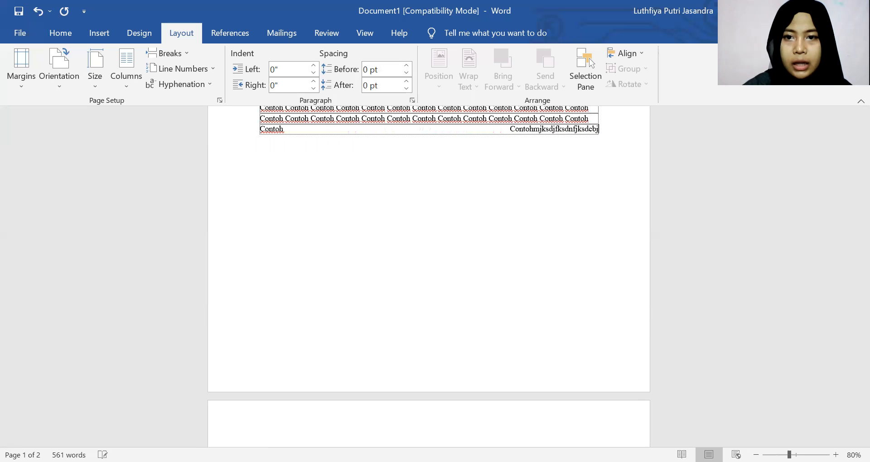
text(j,sa)
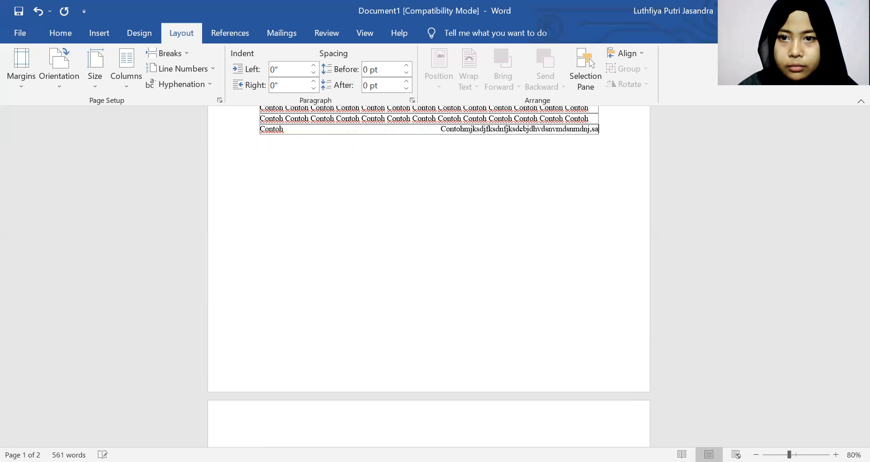
text(kjjflijflksm,cnjmhclkjkkxncmndsbfbjkhlisjf,kmana fnmaeb fmnab fmn)
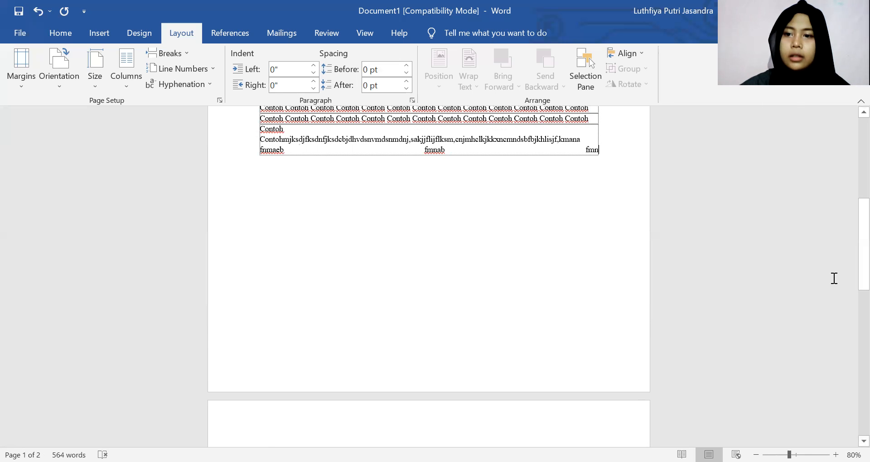
drag(849, 244, 848, 310)
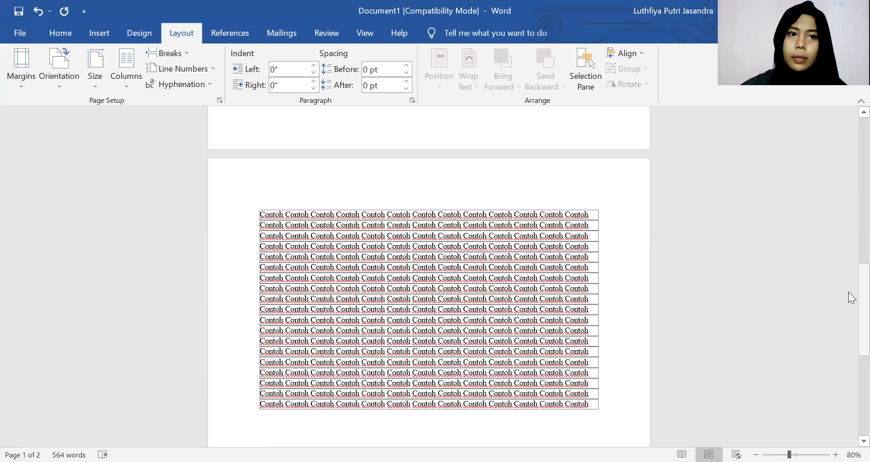
Undo the filler text, the Next Page section break and the earlier layout changes
click(34, 12)
click(34, 12)
click(34, 12)
click(35, 12)
click(34, 12)
click(34, 12)
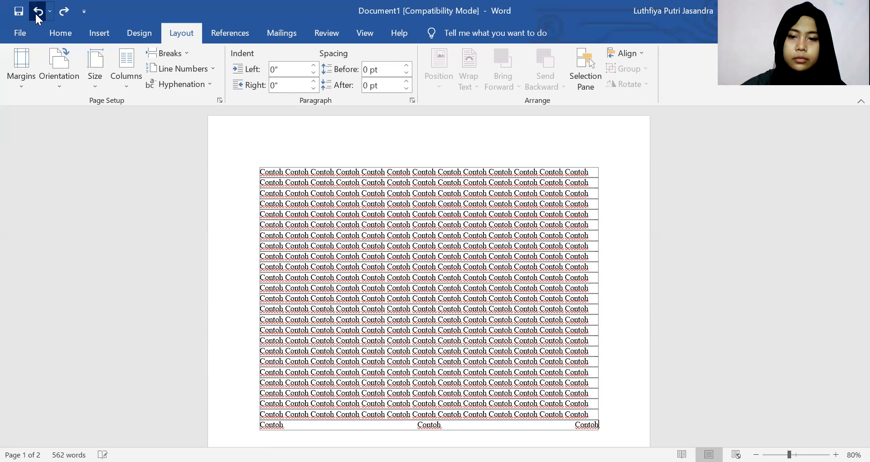
click(35, 13)
click(34, 12)
click(34, 12)
click(35, 12)
click(34, 12)
click(34, 12)
click(35, 12)
click(35, 12)
click(34, 12)
click(35, 13)
click(34, 13)
click(34, 12)
click(35, 13)
click(34, 13)
click(35, 12)
click(35, 12)
click(35, 12)
click(34, 13)
click(34, 12)
click(35, 13)
click(34, 12)
click(34, 12)
click(34, 12)
click(34, 13)
click(35, 12)
click(34, 12)
click(35, 12)
click(35, 12)
click(35, 12)
click(34, 12)
click(34, 12)
click(34, 12)
click(34, 13)
click(34, 12)
click(34, 12)
click(35, 12)
click(34, 12)
click(35, 12)
click(34, 12)
click(34, 12)
click(34, 13)
click(34, 12)
click(34, 13)
click(34, 12)
click(34, 12)
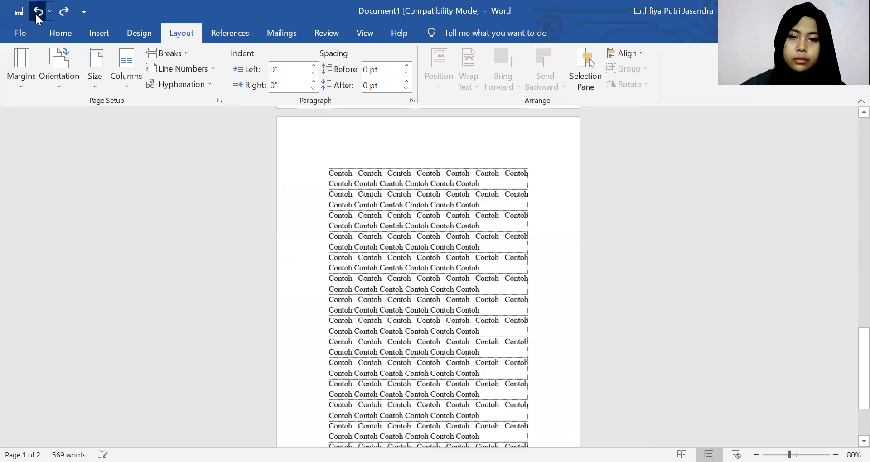
click(35, 12)
click(34, 12)
Redo the undone layout changes so the Contoh text fits the wider single page, and look over the page
click(67, 9)
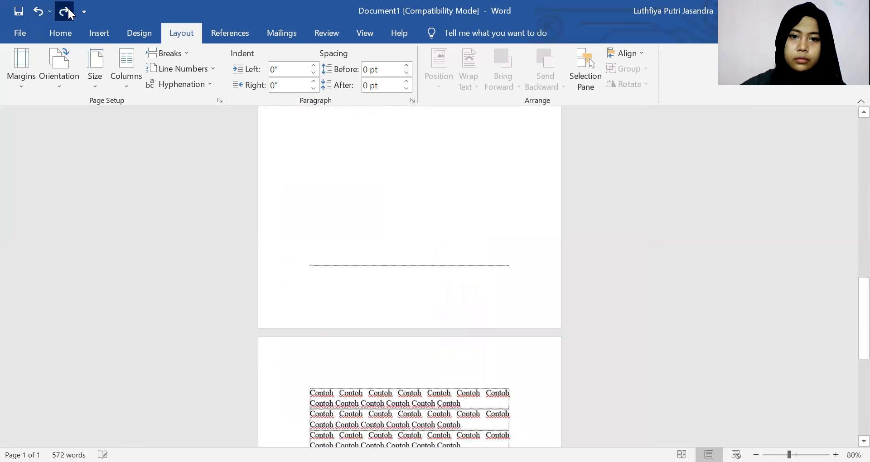
scroll(849, 346, up, 5)
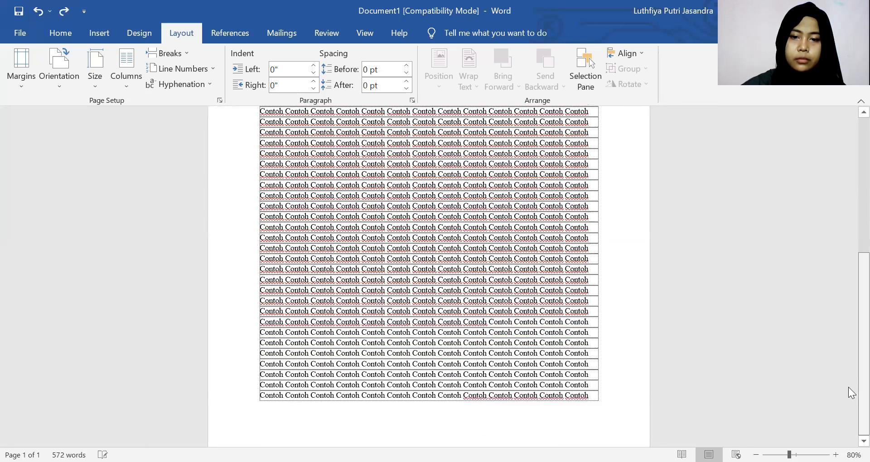
scroll(848, 252, down, 5)
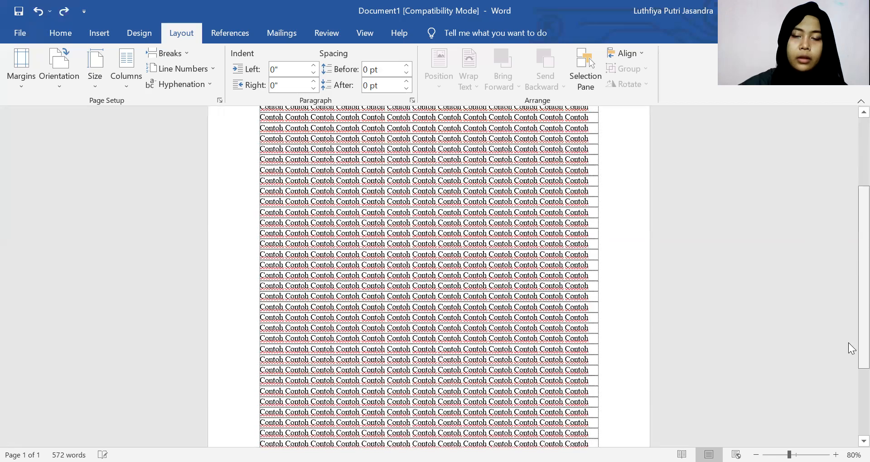
scroll(848, 242, up, 5)
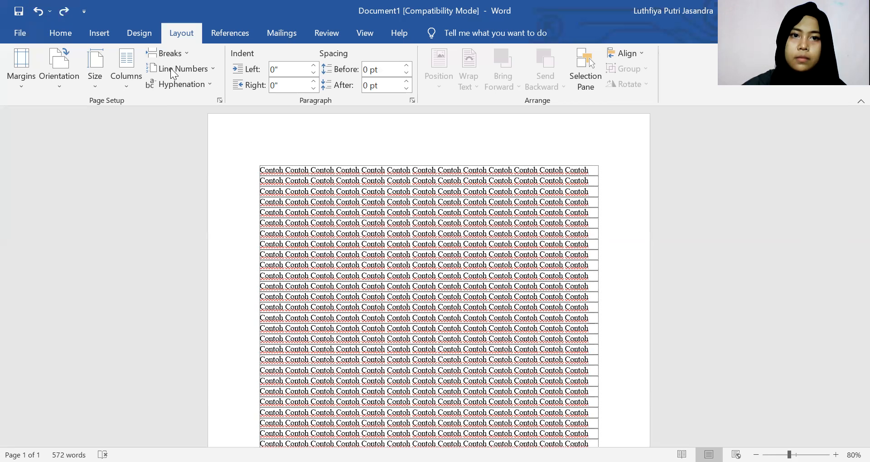
Turn on Continuous line numbering for the document and check the numbers down the page
click(204, 68)
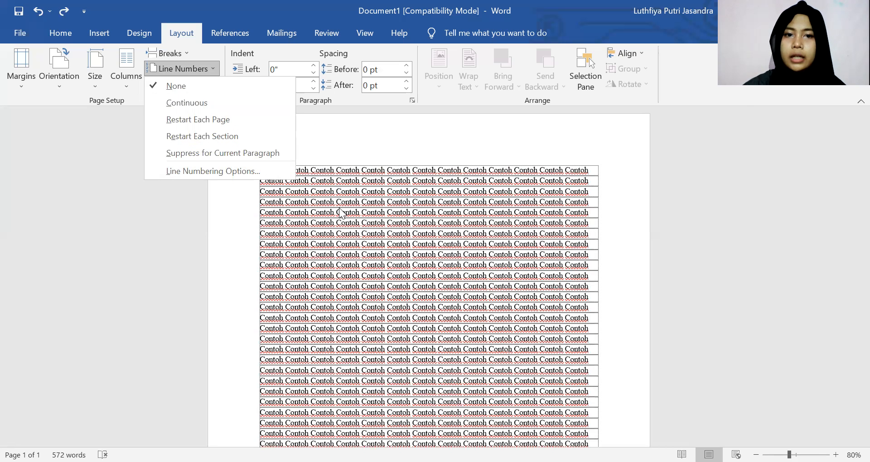
click(158, 93)
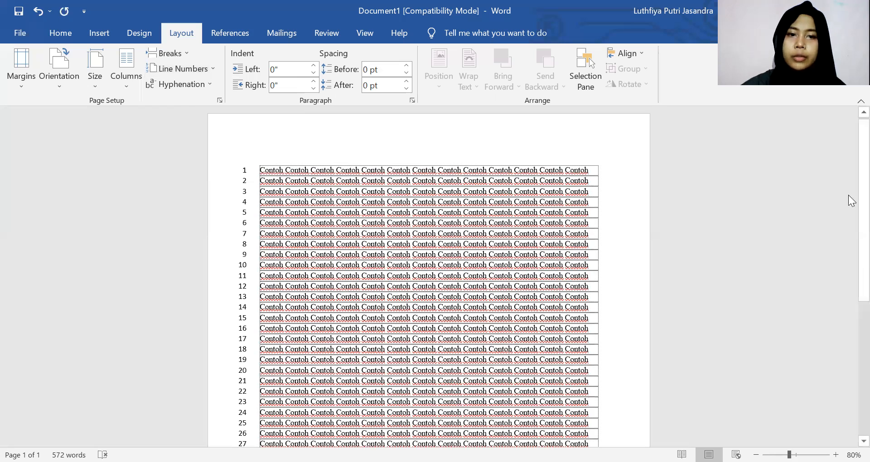
scroll(849, 195, down, 8)
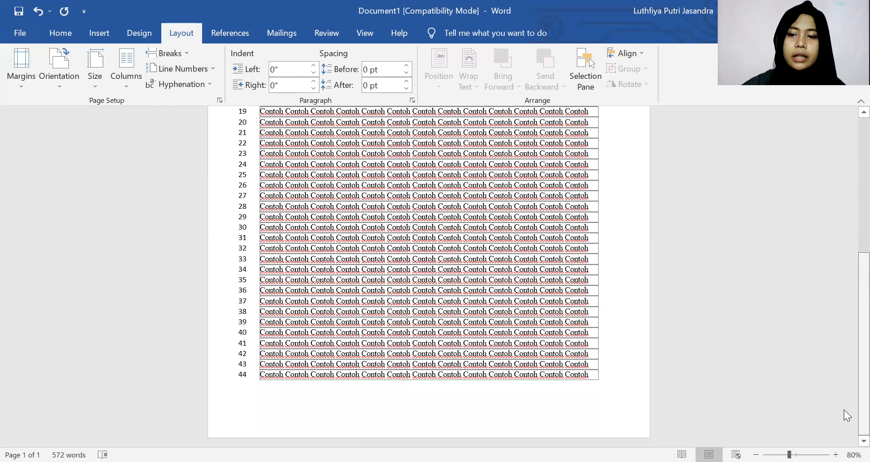
Add four blank lines after numbered line 40 and enter "mnjhkuj" on line 44
click(262, 345)
key(Return)
key(Return)
key(Return)
key(Return)
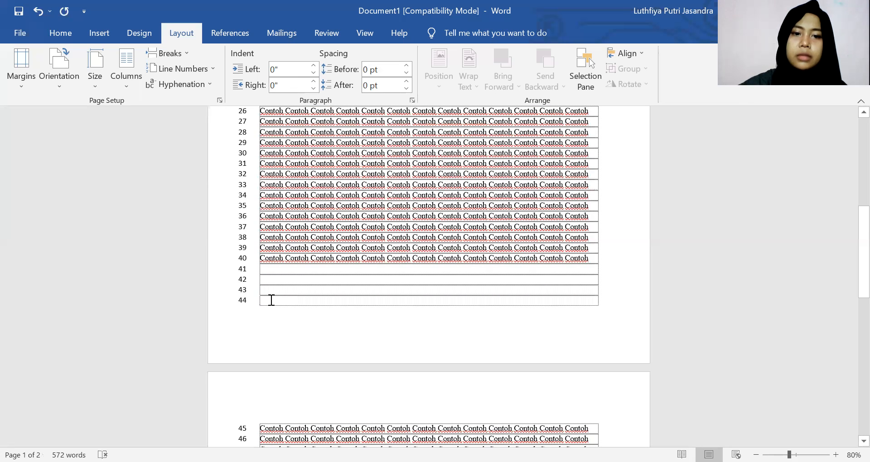
text(mnjhkuj)
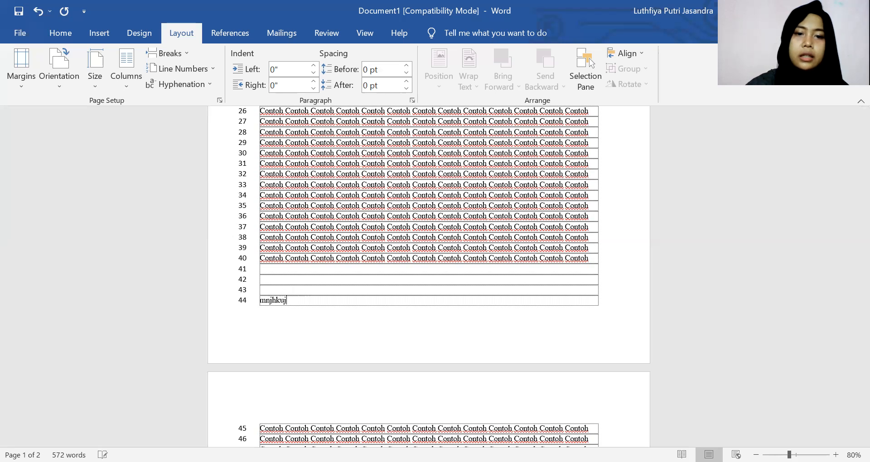
Delete the test text on line 44 and the added blank lines, returning to the start of the page
key(BackSpace)
key(BackSpace)
key(BackSpace)
key(BackSpace)
key(BackSpace)
key(BackSpace)
key(BackSpace)
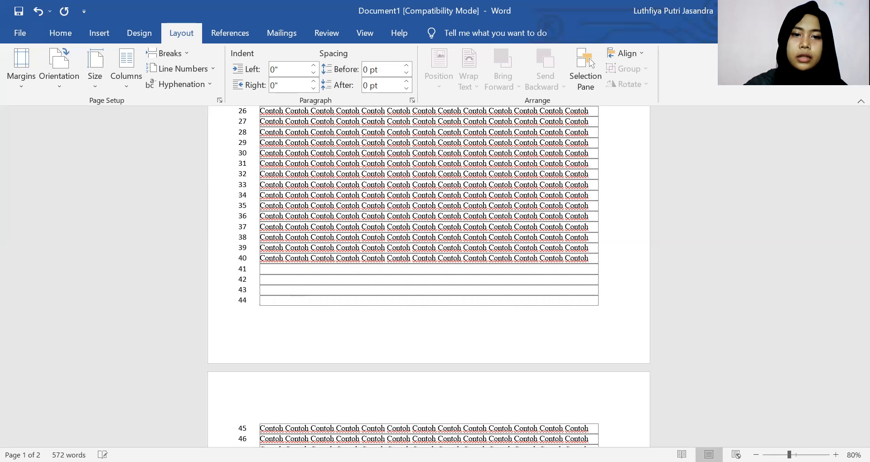
key(BackSpace)
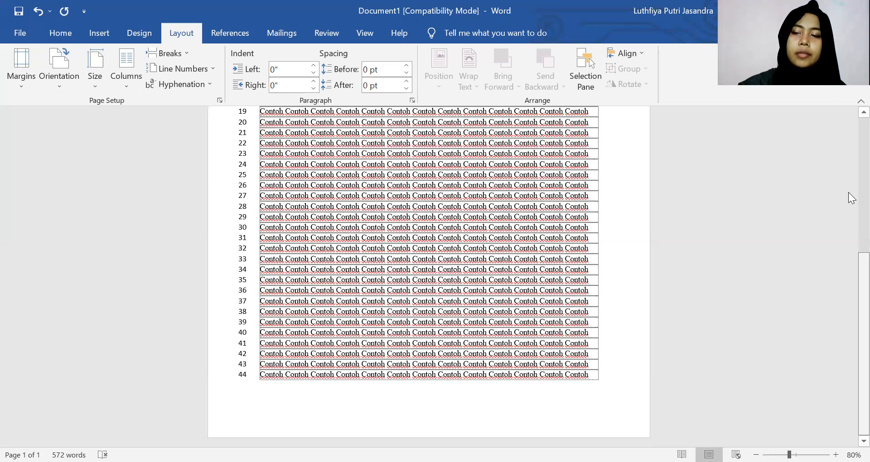
scroll(848, 192, up, 6)
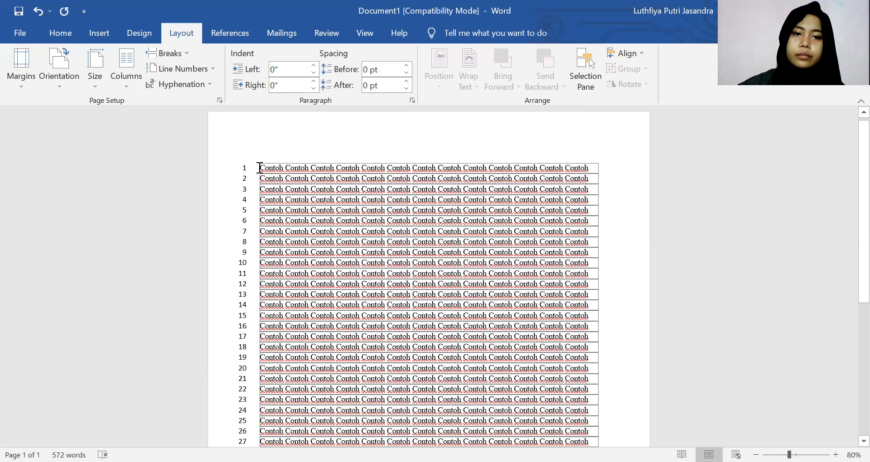
Set line numbering to Restart Each Page and check the numbers down to the end of the page
click(181, 68)
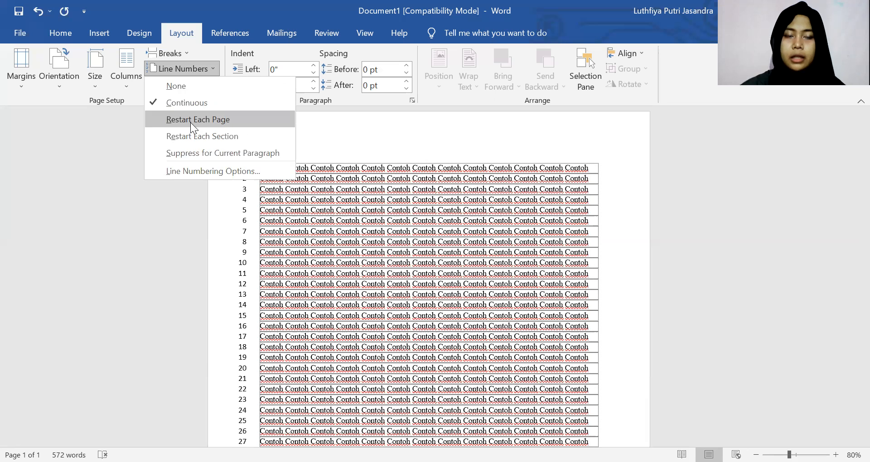
click(191, 122)
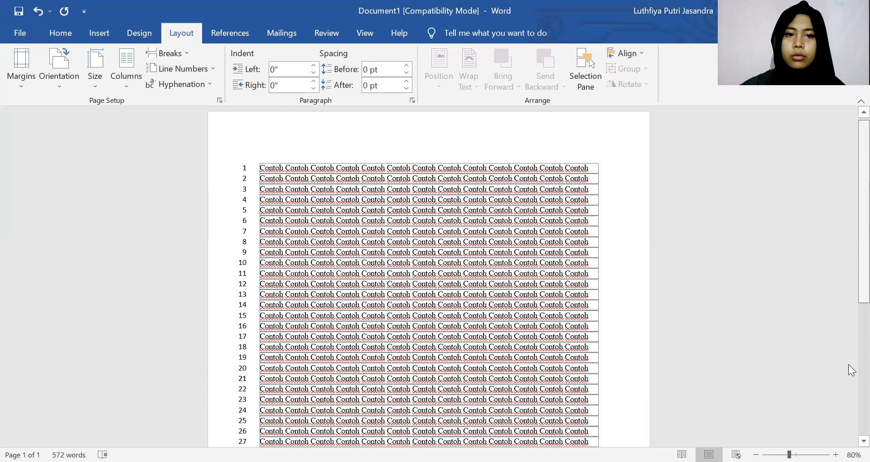
scroll(848, 364, down, 5)
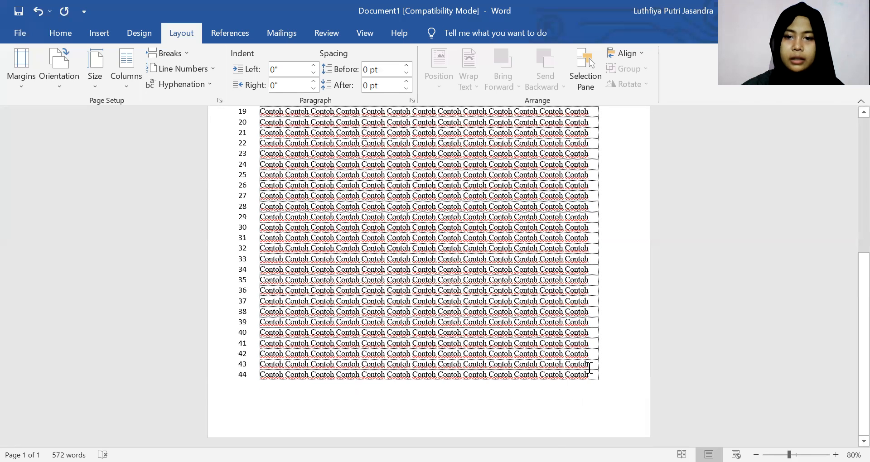
Start a new line after numbered line 44 and paste a row of Contoh text onto the second page to check its numbering
key(ctrl+a)
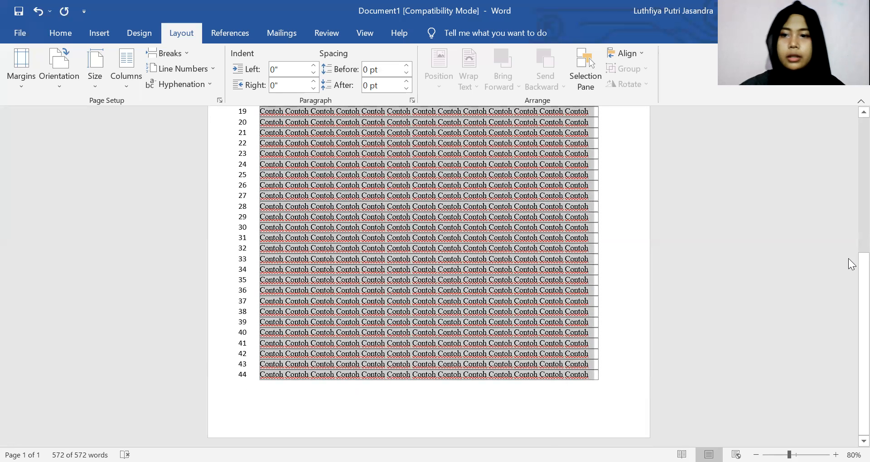
click(596, 373)
key(Return)
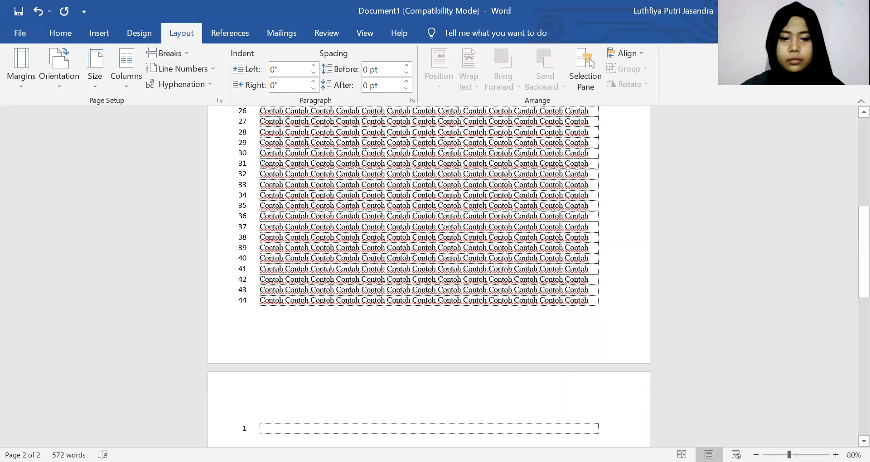
text(Contoh Contoh Contoh Contoh Contoh Contoh Contoh Contoh Contoh Contoh Contoh Contoh Contoh)
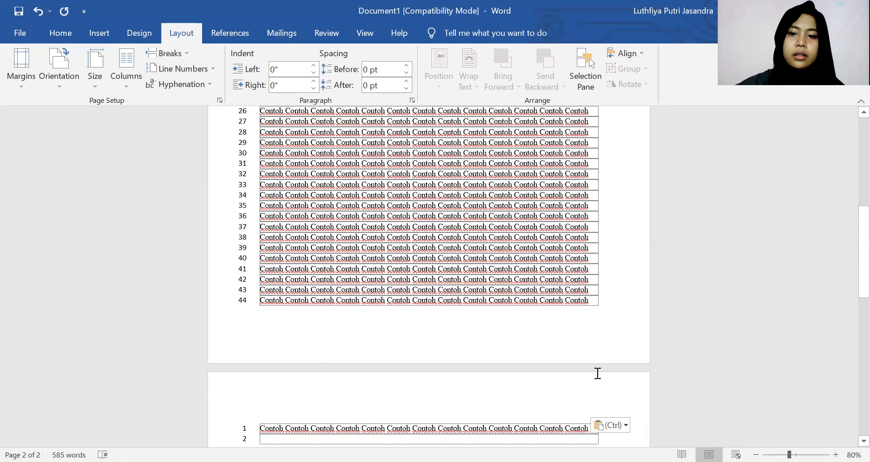
scroll(847, 324, down, 6)
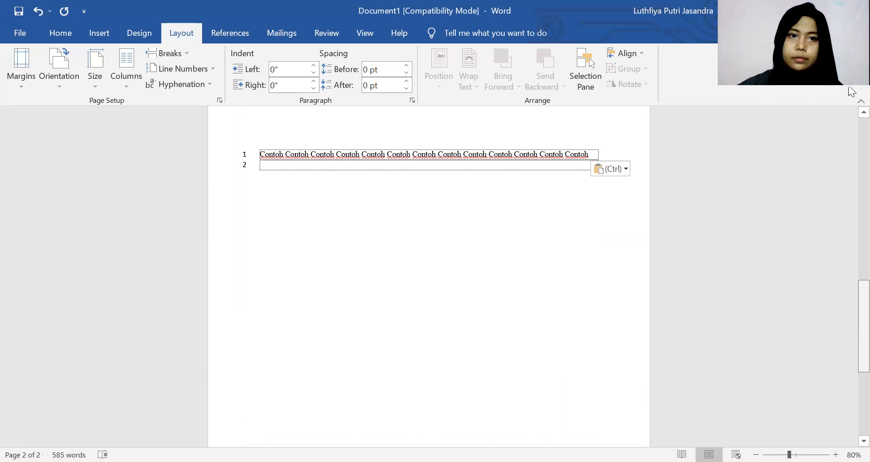
Undo the pasted Contoh row and the line break after line 44
drag(864, 324, 852, 92)
click(37, 13)
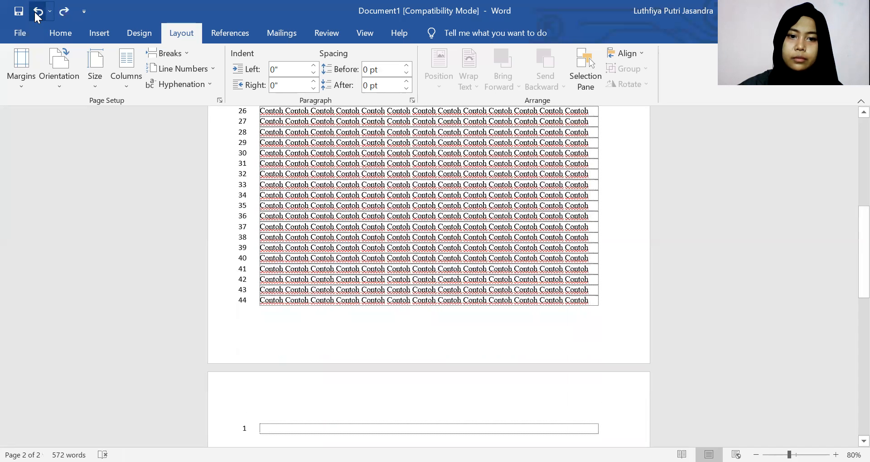
click(36, 13)
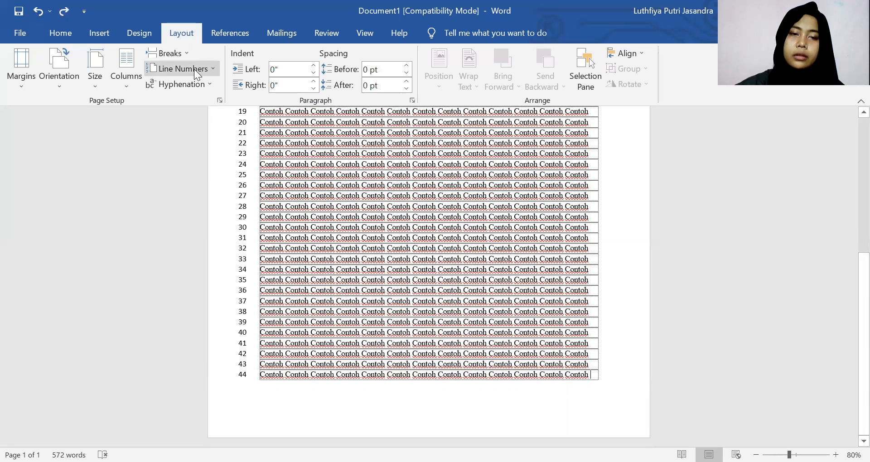
Set line numbering to Continuous, and undo the numbering changes and test-line edits until the Contoh text has no line numbers
click(182, 68)
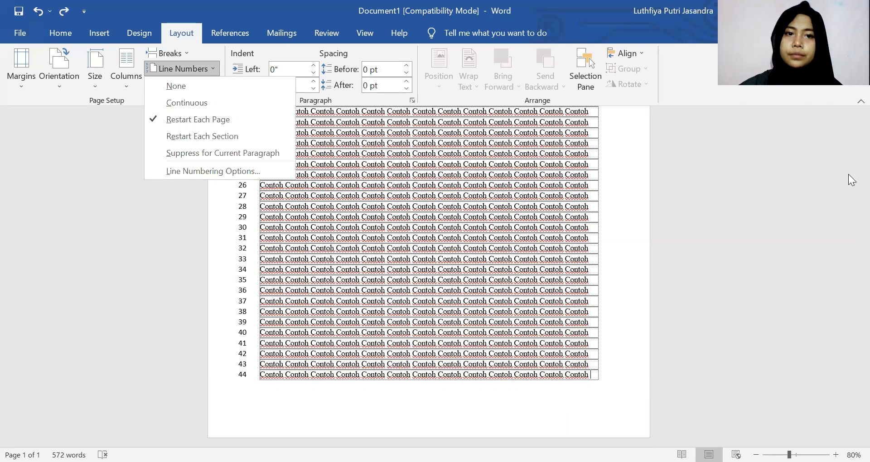
click(176, 104)
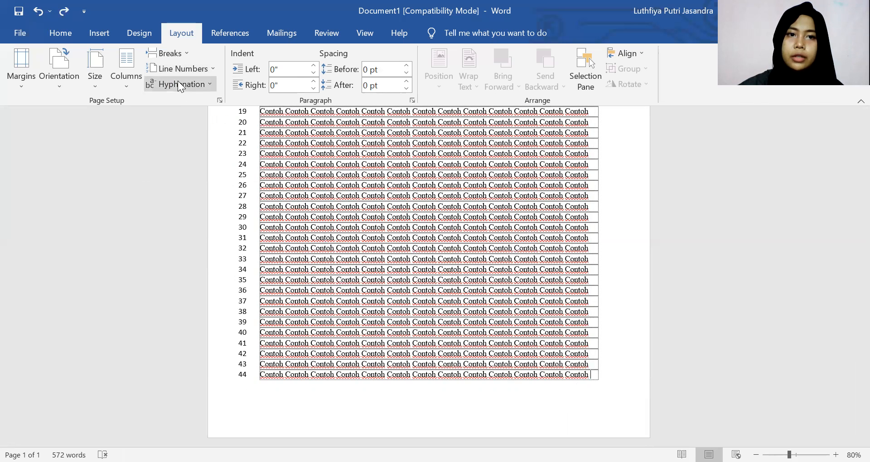
click(38, 12)
click(38, 12)
click(38, 12)
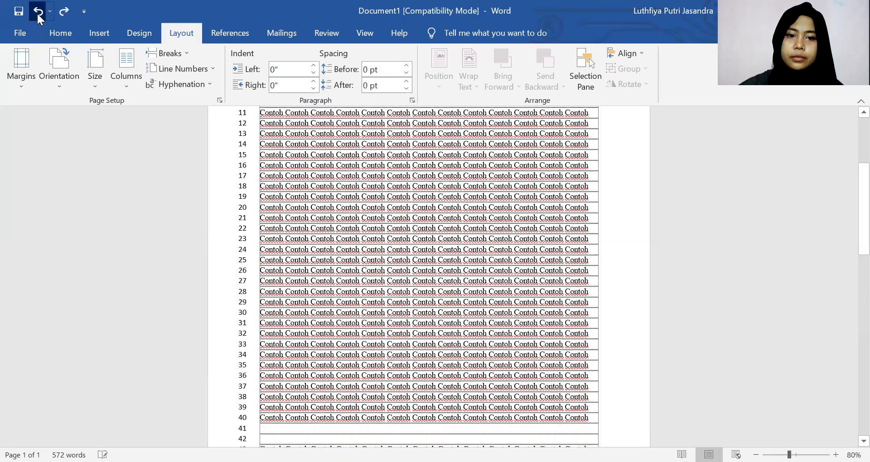
click(38, 13)
text(njhkuj)
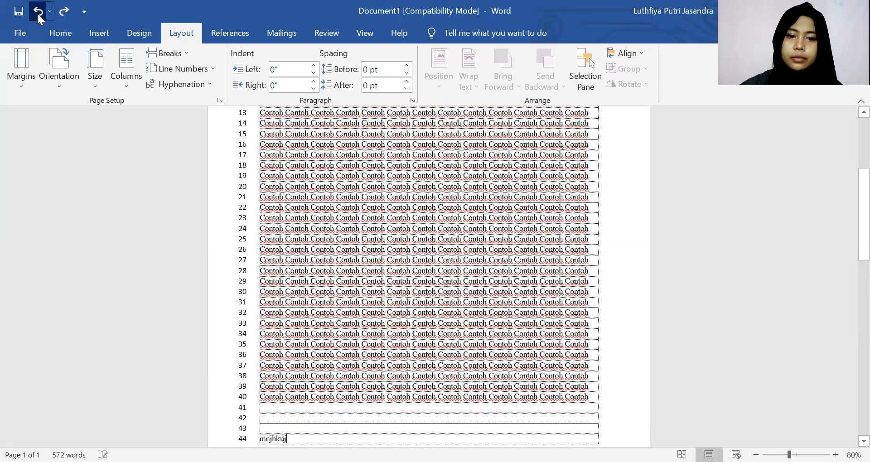
click(37, 12)
click(36, 12)
click(38, 12)
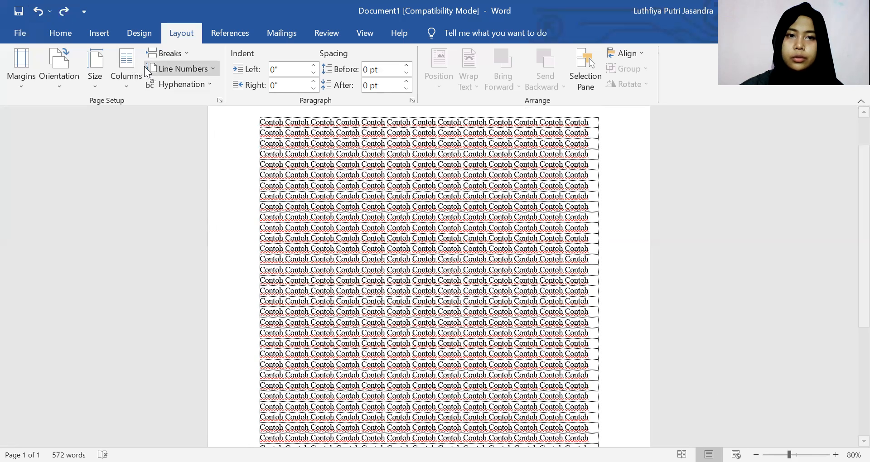
Turn on Automatic hyphenation and examine the word split at the end of a Contoh line
click(154, 85)
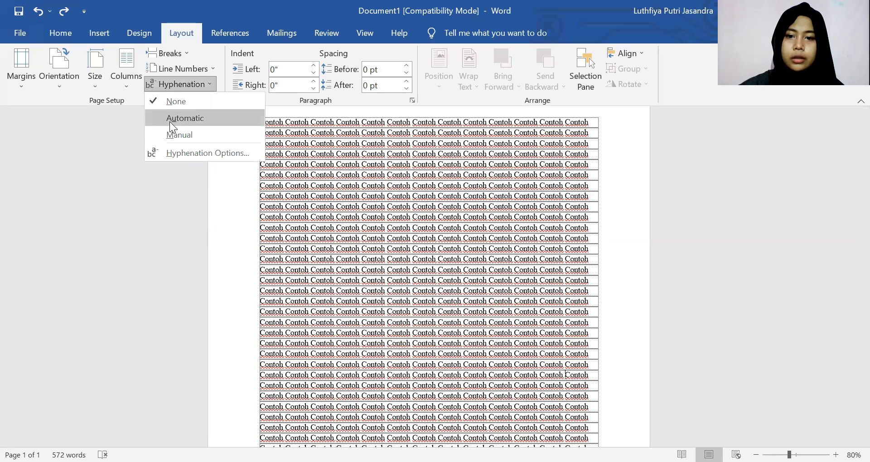
click(170, 121)
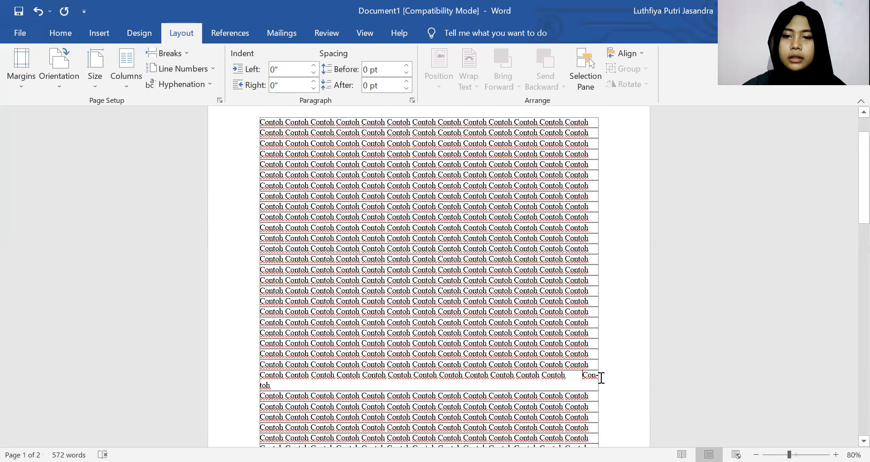
drag(599, 376, 571, 375)
click(570, 376)
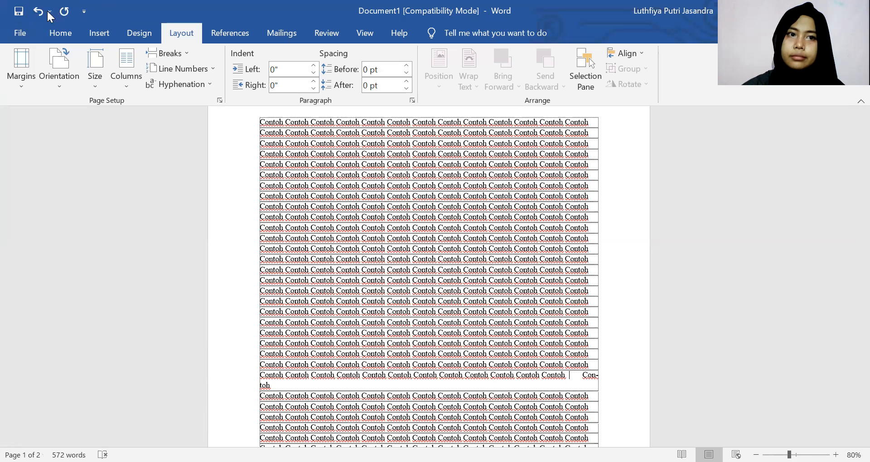
Undo the automatic hyphenation and return to the start of the page
click(33, 15)
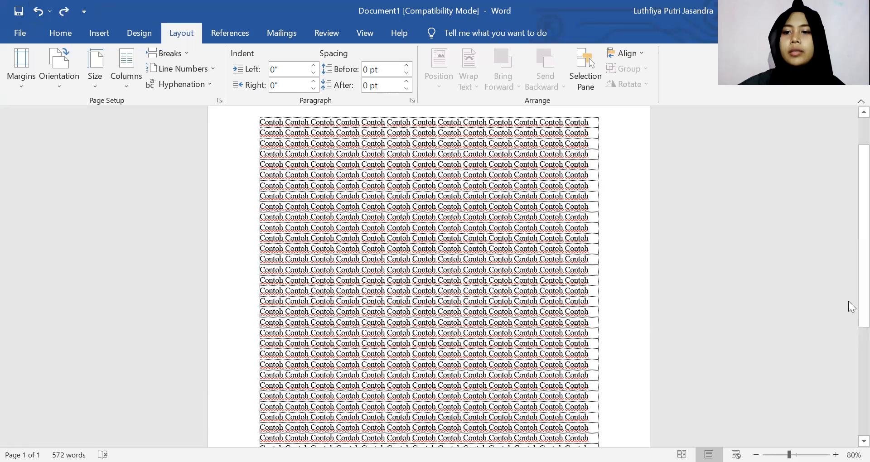
scroll(848, 283, up, 1)
scroll(848, 280, up, 1)
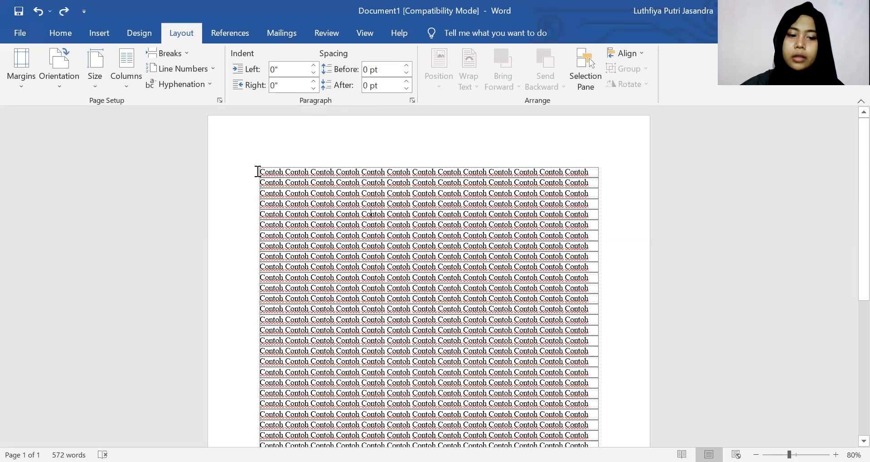
Select all the Contoh text and set its left indent to 0.6"
key(ctrl+a)
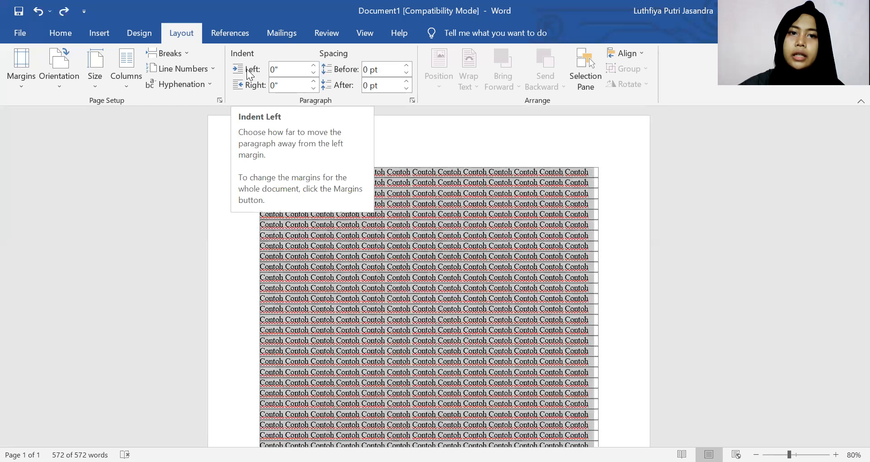
click(313, 67)
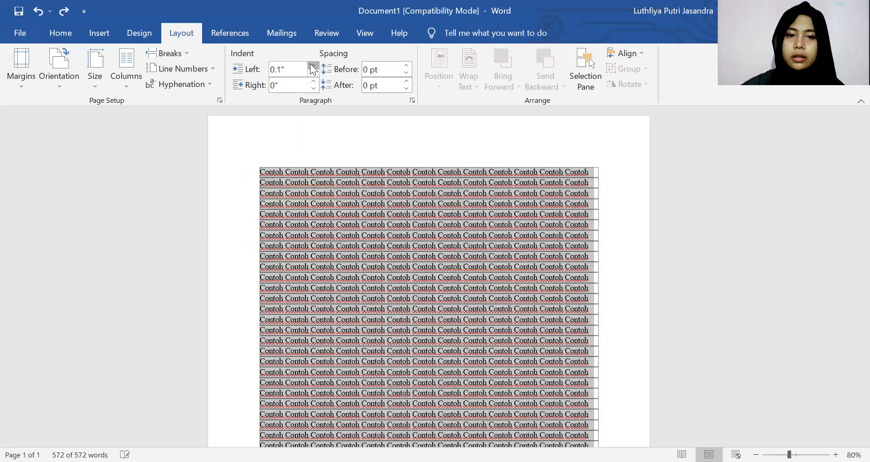
click(313, 66)
click(313, 66)
click(313, 66)
click(313, 66)
click(313, 66)
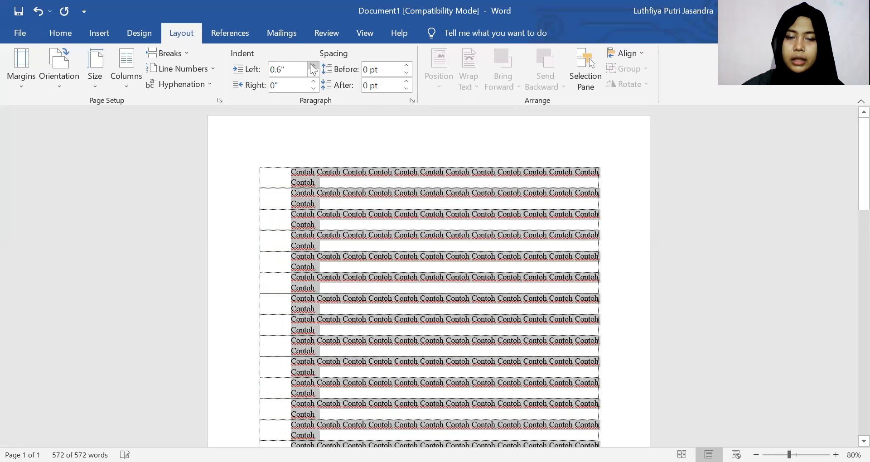
Reset the left indent of the selected text to 0"
click(313, 73)
click(313, 73)
click(313, 73)
click(313, 73)
click(313, 73)
click(313, 73)
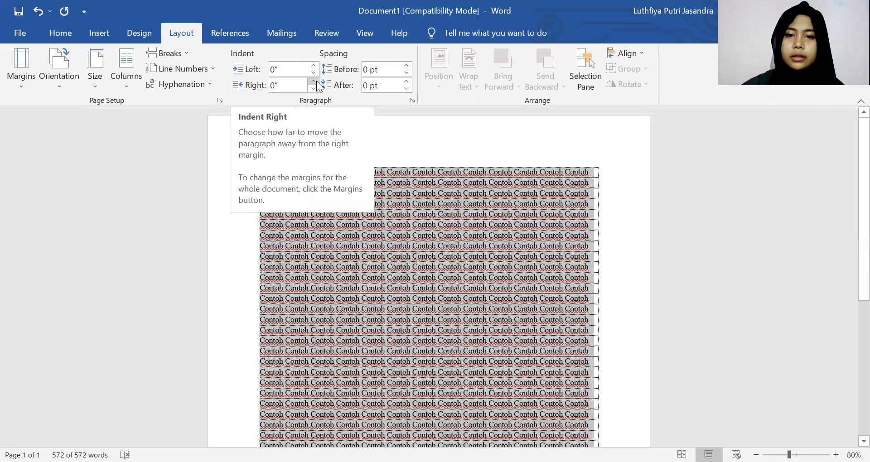
Increase the right indent of the selected Contoh text by eight increments
click(316, 81)
click(316, 82)
click(316, 81)
click(316, 81)
click(315, 81)
click(316, 81)
click(316, 81)
click(316, 80)
Reset the right indent of the Contoh text to 0" and deselect the text
click(313, 89)
click(312, 89)
click(313, 89)
click(313, 89)
click(313, 89)
click(313, 89)
click(313, 88)
click(313, 89)
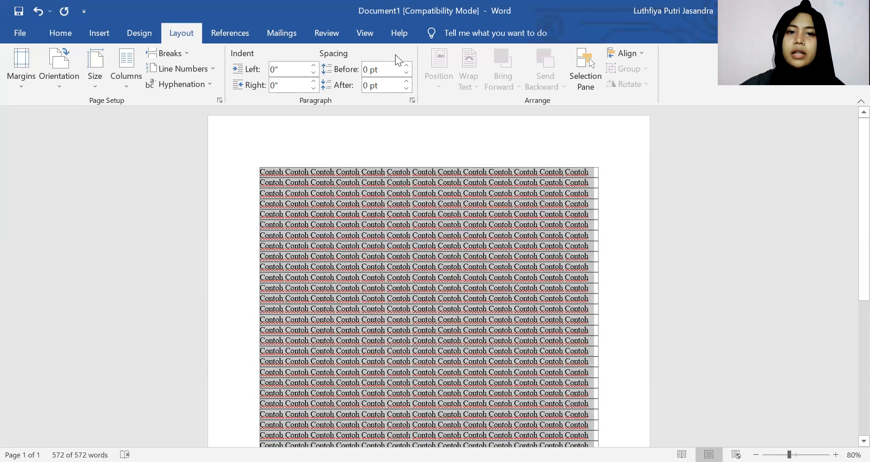
click(397, 211)
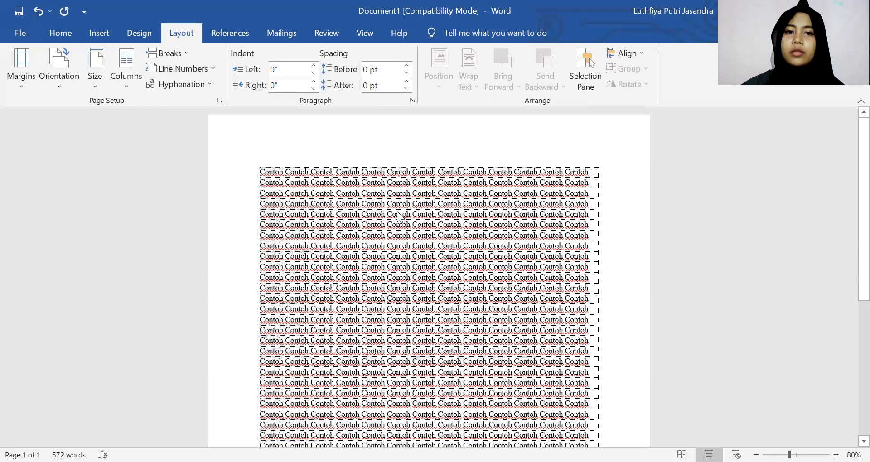
click(386, 86)
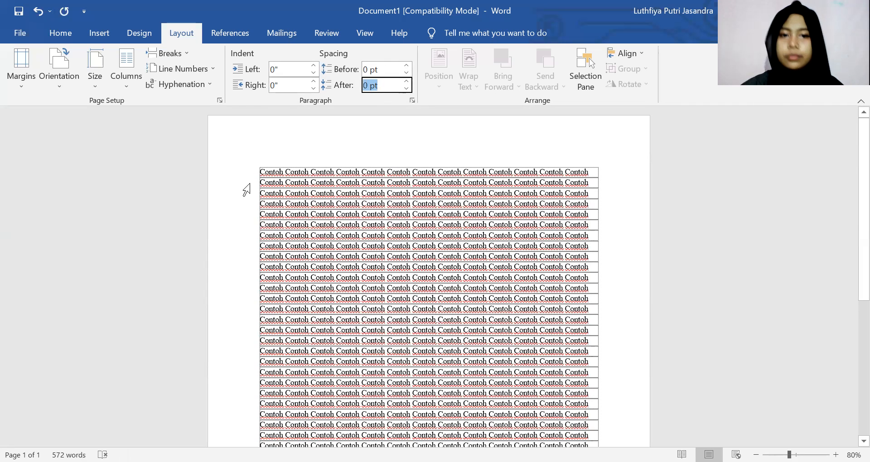
click(336, 199)
key(ctrl+a)
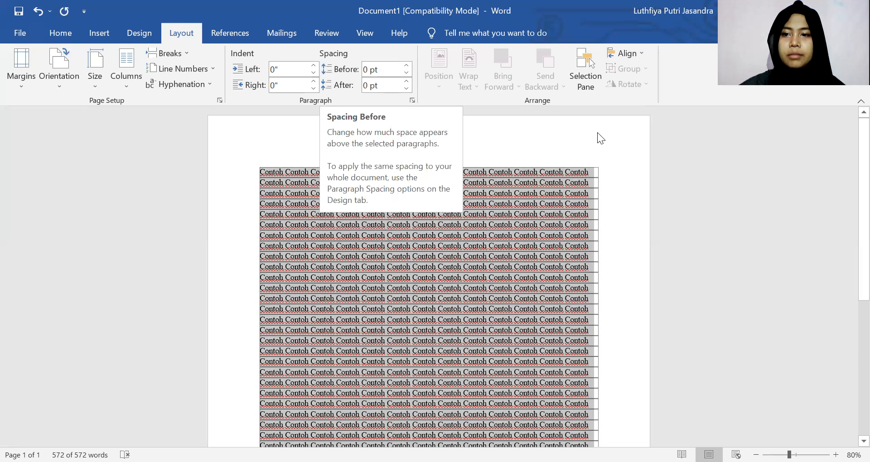
drag(849, 207, 825, 201)
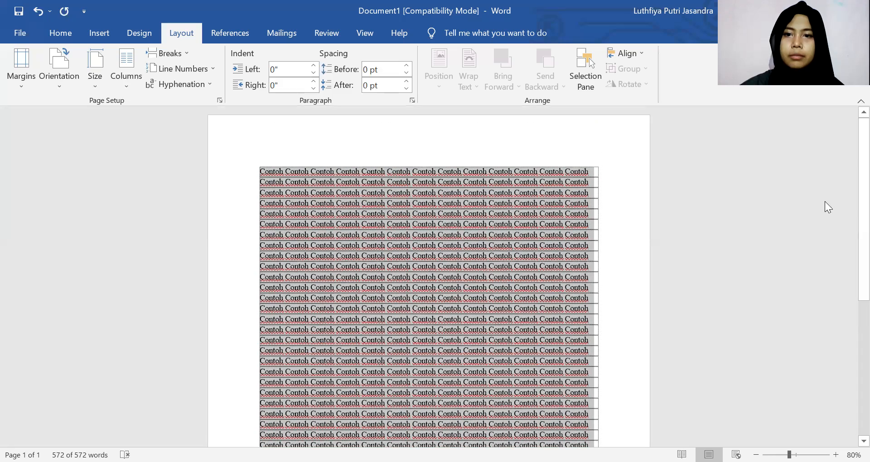
click(562, 143)
Insert an empty line partway down the page to split the Contoh text into two blocks
drag(849, 199, 848, 322)
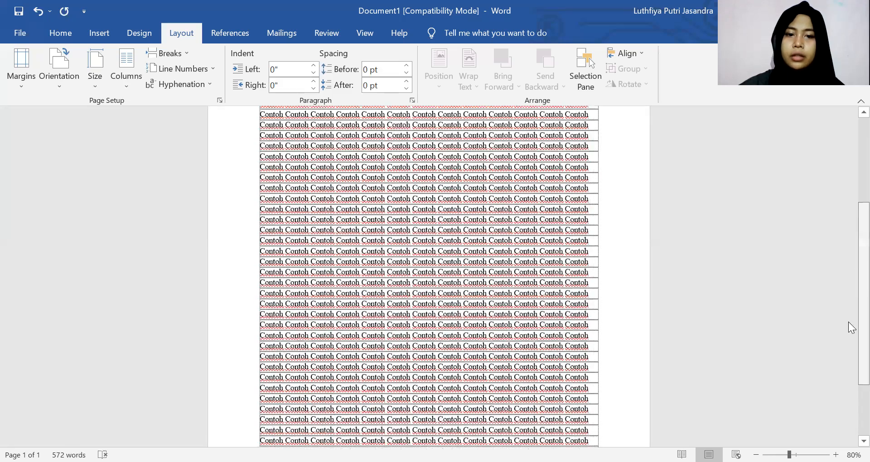
click(263, 252)
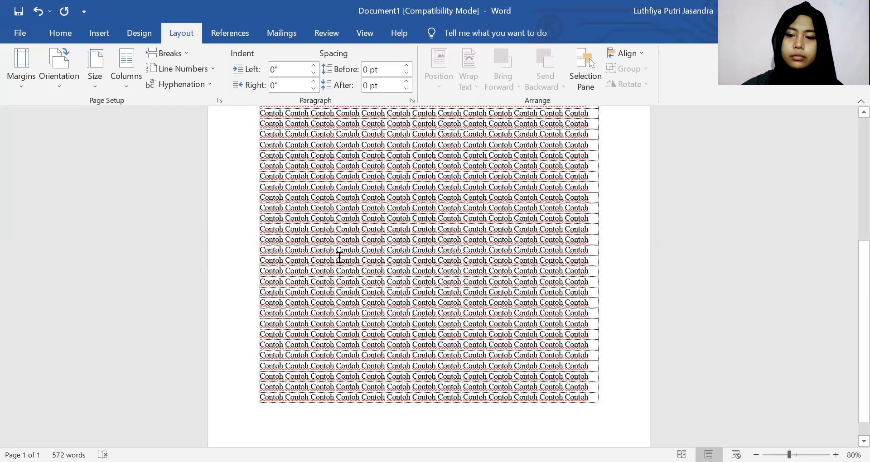
key(Return)
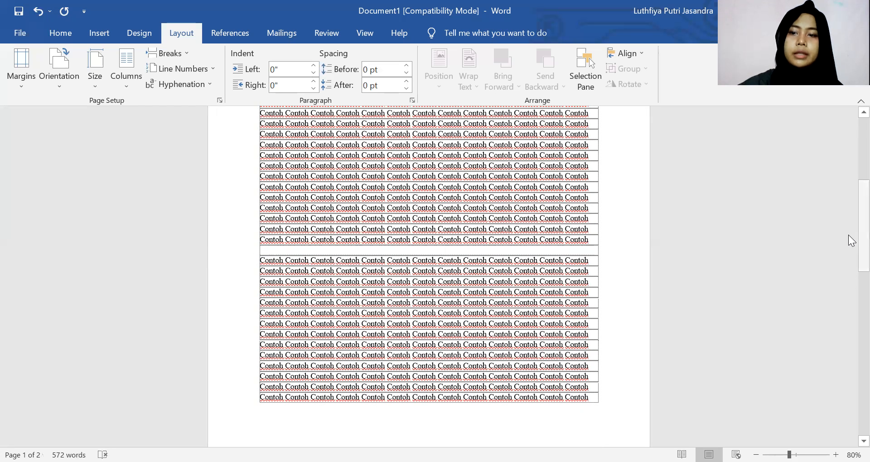
Select all the Contoh lines above the empty line and set their spacing before to 6 pt
drag(859, 227, 844, 183)
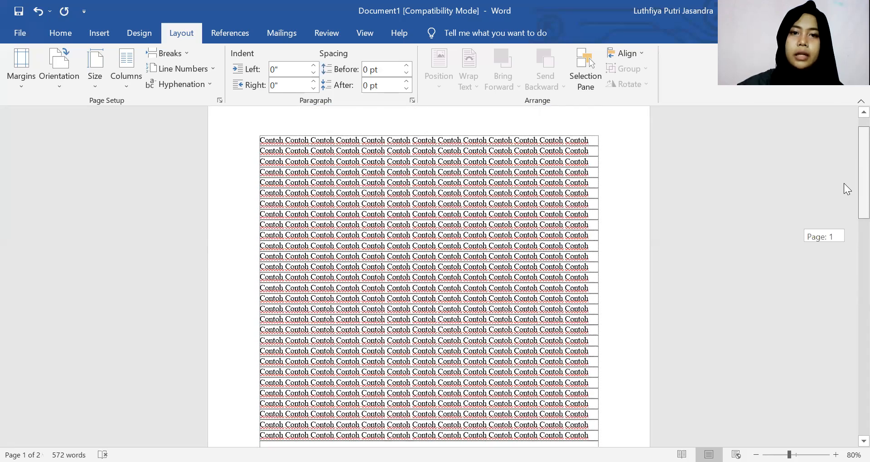
drag(262, 141, 606, 174)
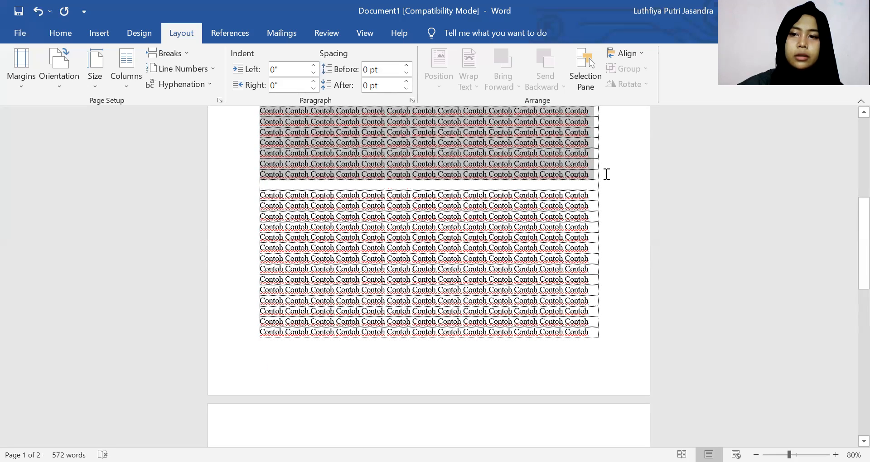
drag(849, 249, 848, 184)
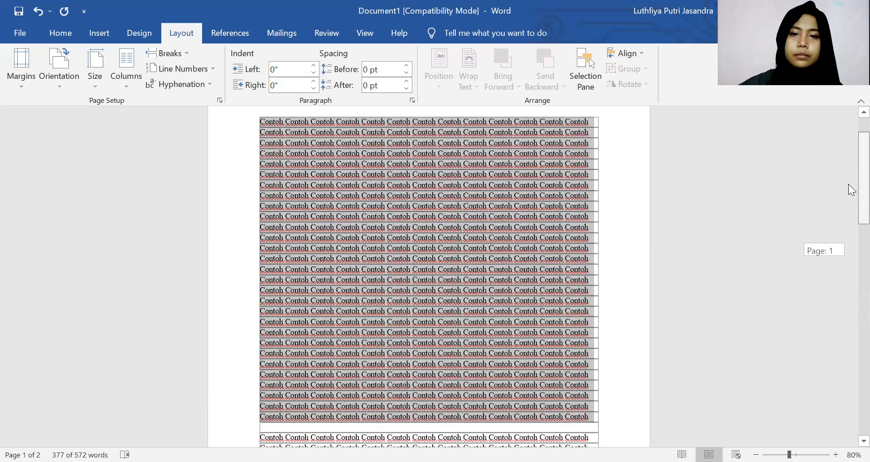
click(406, 63)
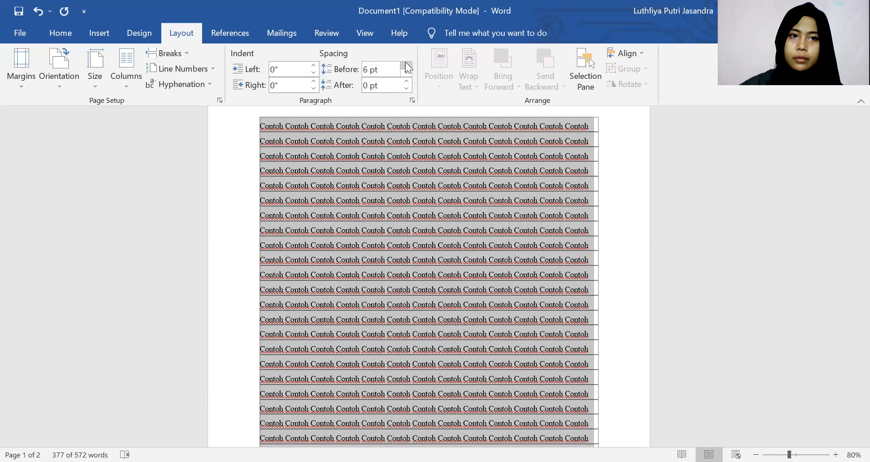
Undo the 6 pt spacing before, and undo and redo the empty line between the two Contoh blocks
click(38, 12)
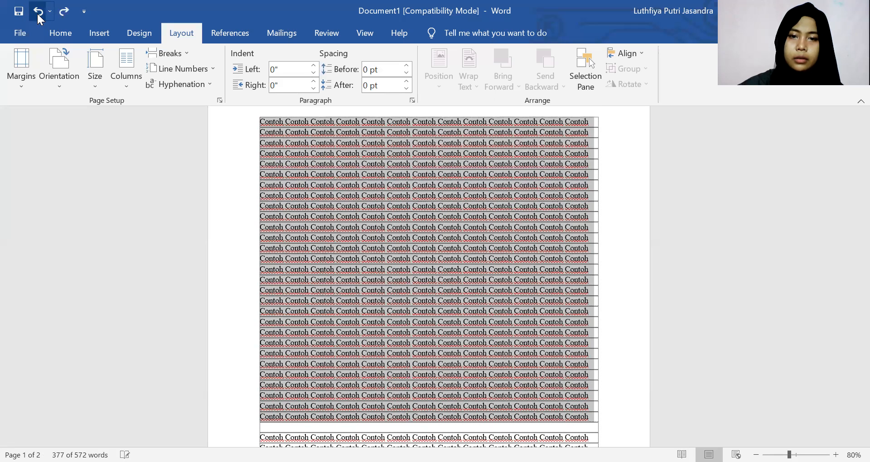
click(38, 12)
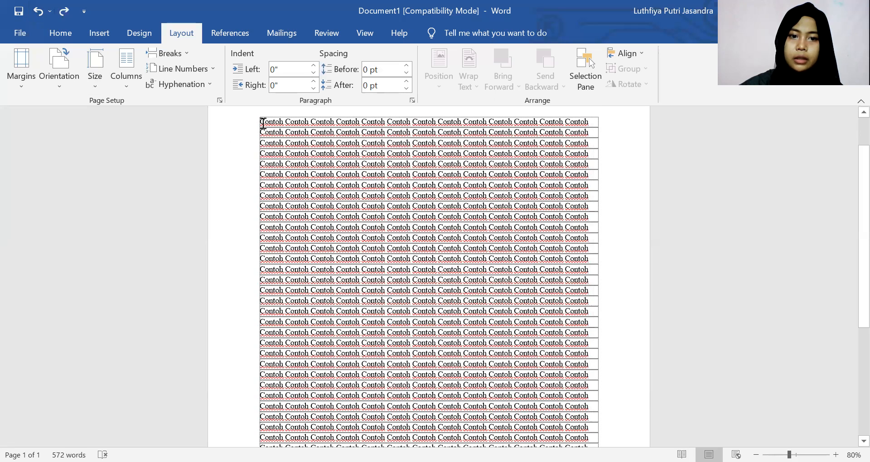
scroll(848, 245, down, 1)
scroll(845, 214, up, 1)
key(ctrl+y)
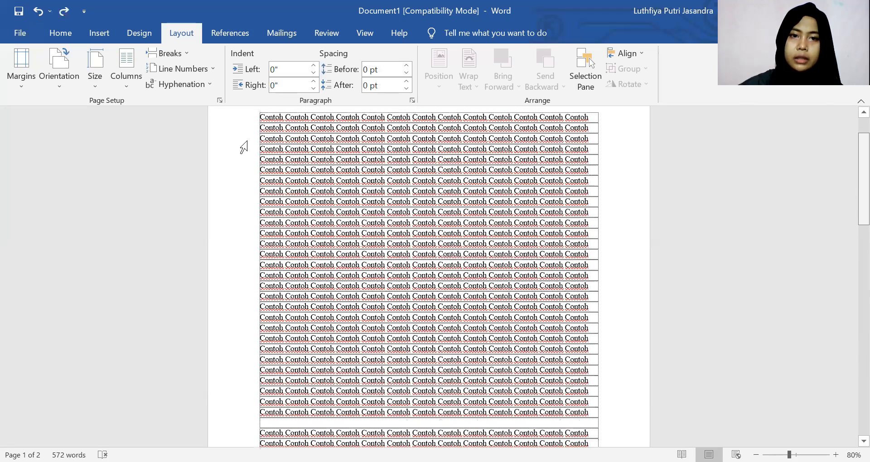
scroll(255, 133, up, 1)
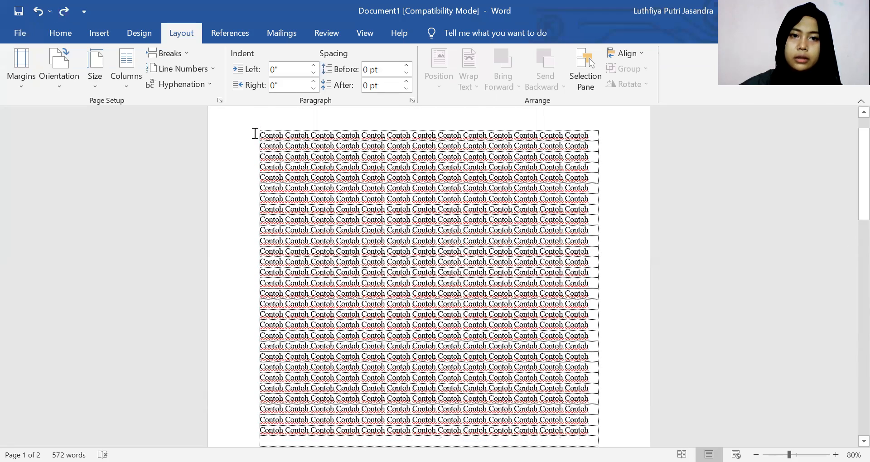
Raise the first Contoh line's spacing before to 12 pt and bring it back to 0 pt
click(406, 66)
click(406, 66)
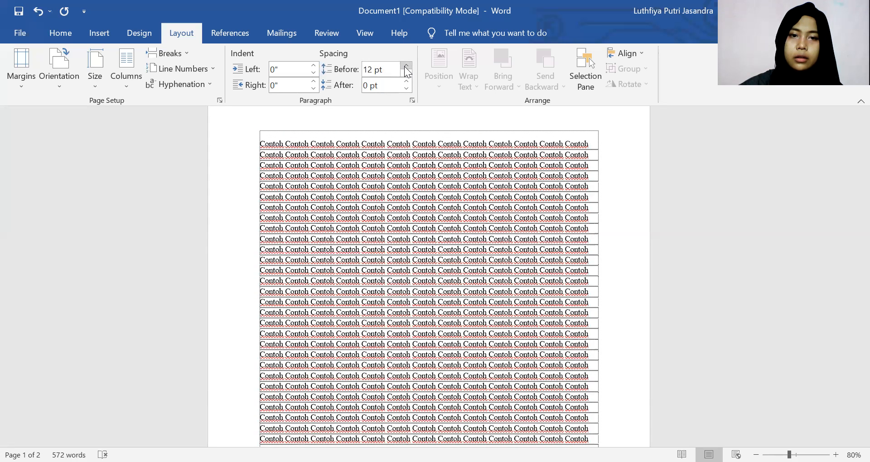
click(407, 74)
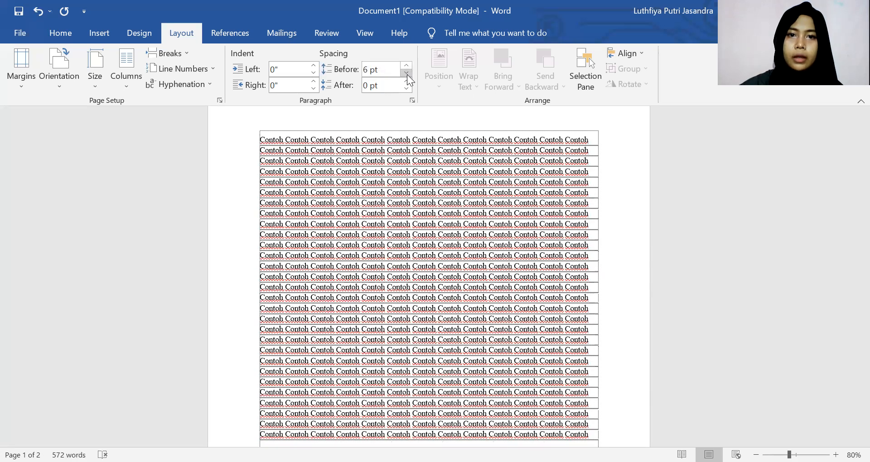
click(407, 74)
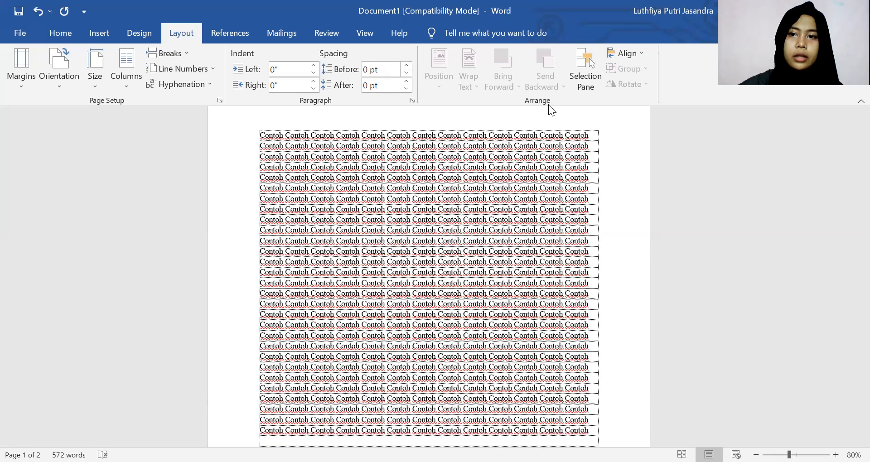
Increase the spacing after the first Contoh line by six increments
scroll(493, 313, down, 4)
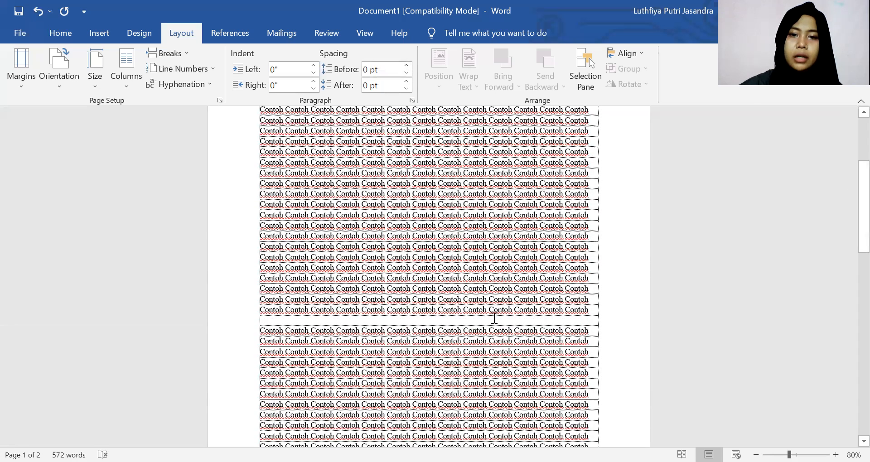
click(407, 82)
click(407, 82)
click(407, 82)
click(406, 82)
click(407, 82)
click(407, 82)
Reset the spacing after the first Contoh line to 0 pt
click(406, 88)
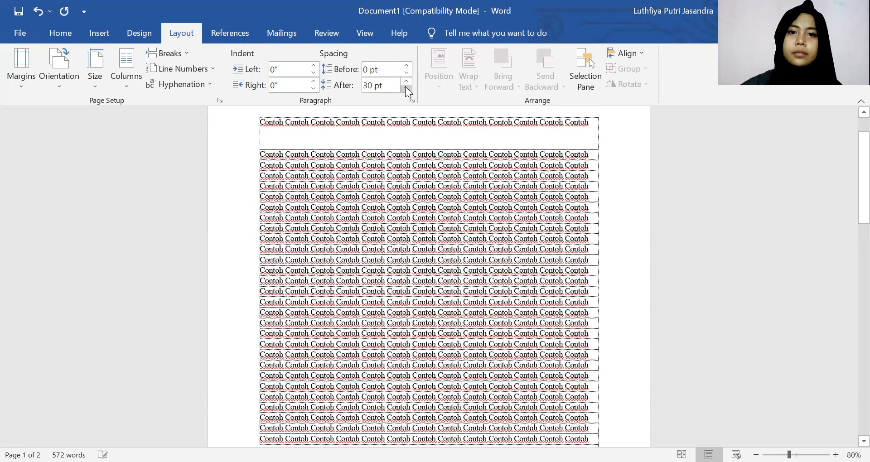
click(406, 88)
click(406, 88)
click(406, 88)
click(406, 88)
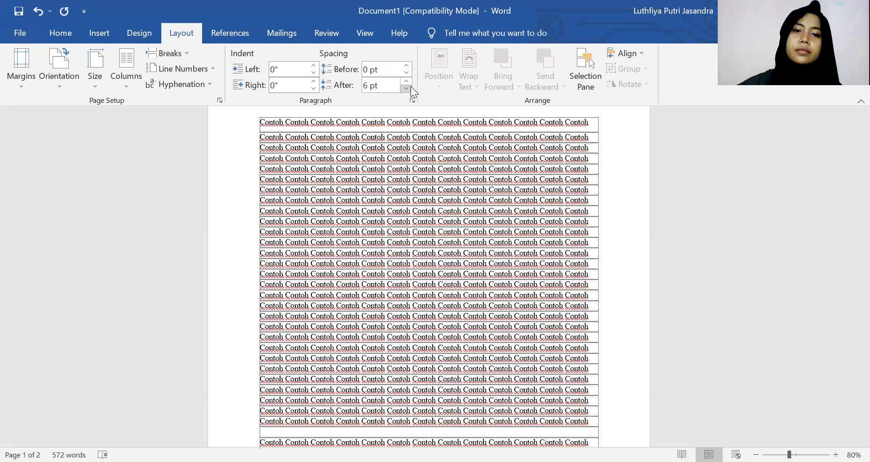
click(406, 88)
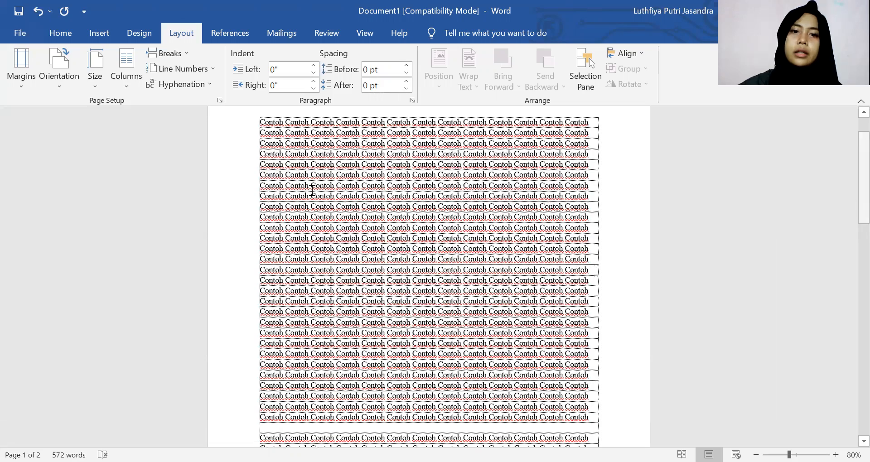
Undo the spacing trials and the empty line, back to the 0" right indent, and deselect the Contoh text
click(38, 12)
click(38, 12)
click(38, 11)
click(38, 11)
click(38, 11)
click(38, 12)
click(38, 12)
click(38, 12)
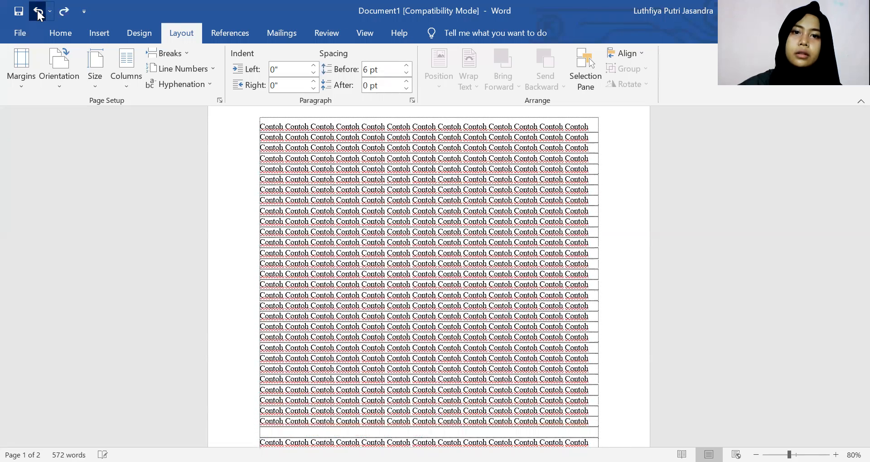
click(38, 11)
click(38, 11)
click(38, 12)
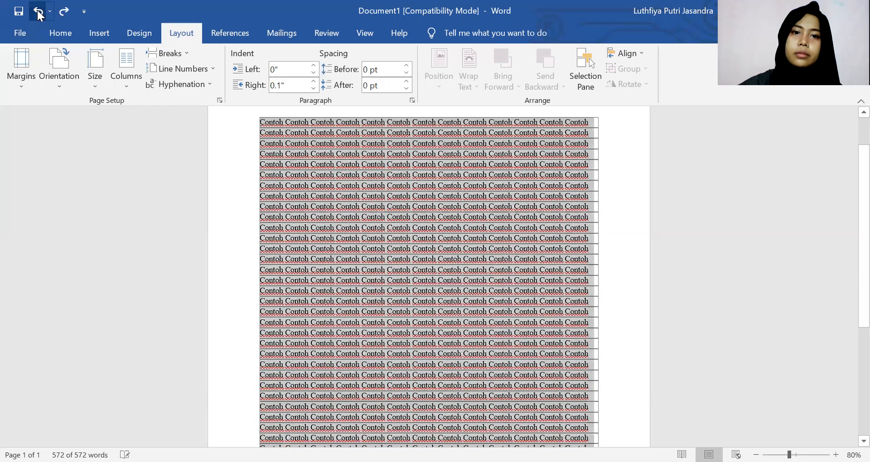
click(64, 12)
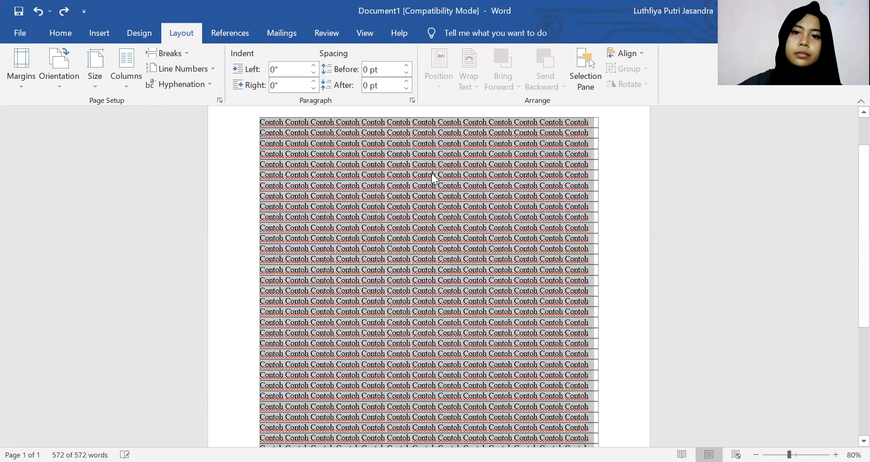
click(433, 178)
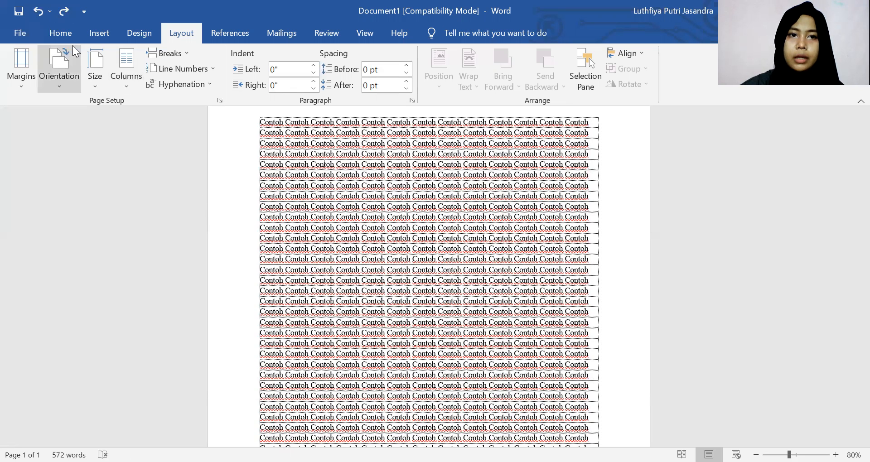
Insert the picture "download" from this device's Pictures folder into the Contoh text
click(94, 36)
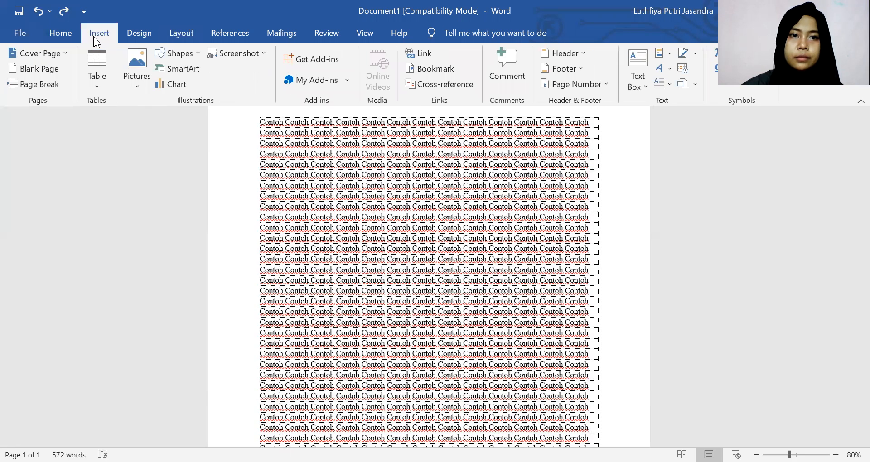
click(145, 80)
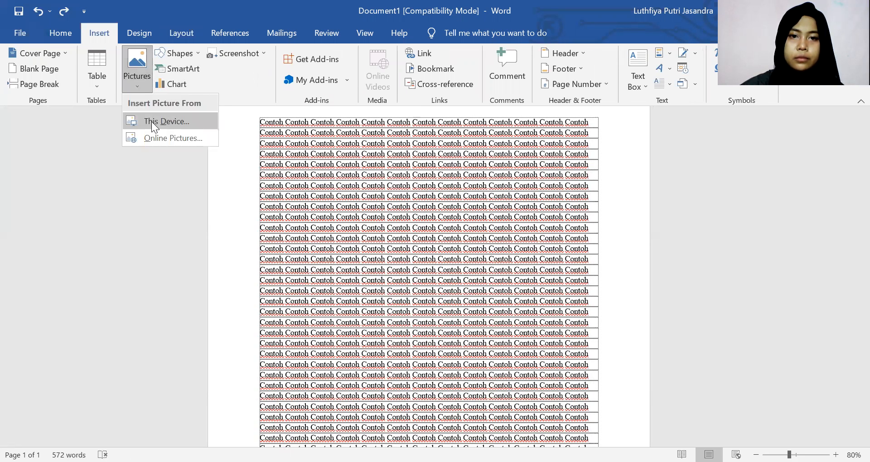
click(152, 122)
click(60, 117)
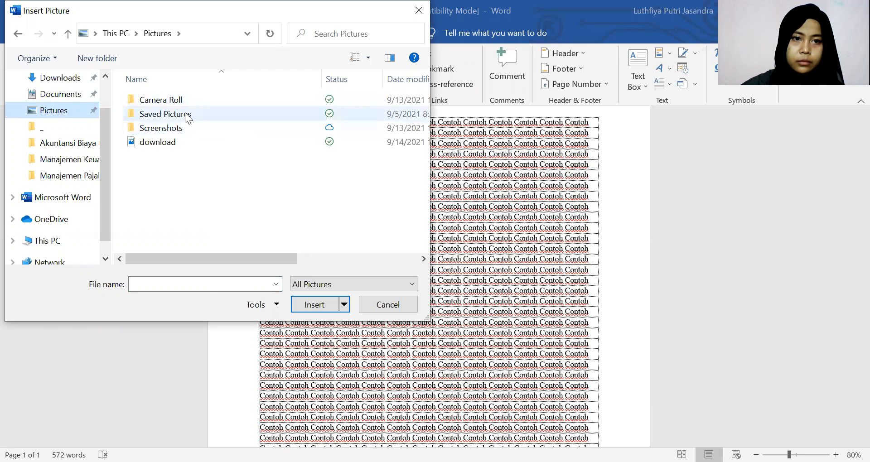
double_click(183, 128)
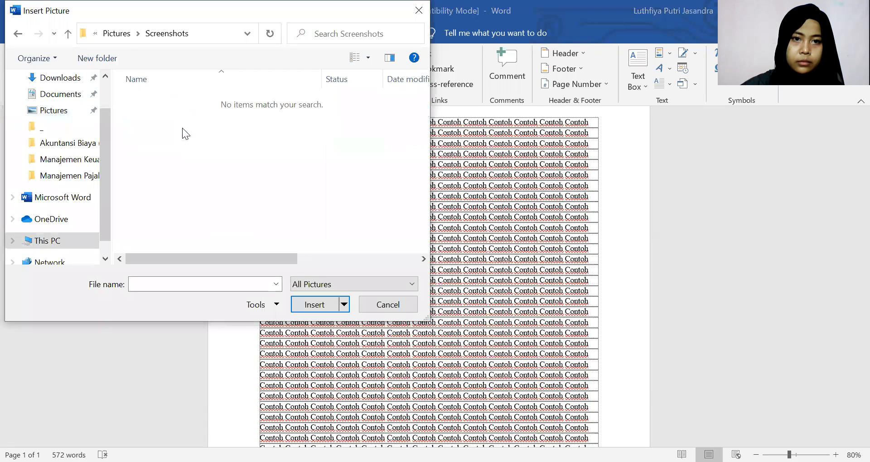
click(17, 34)
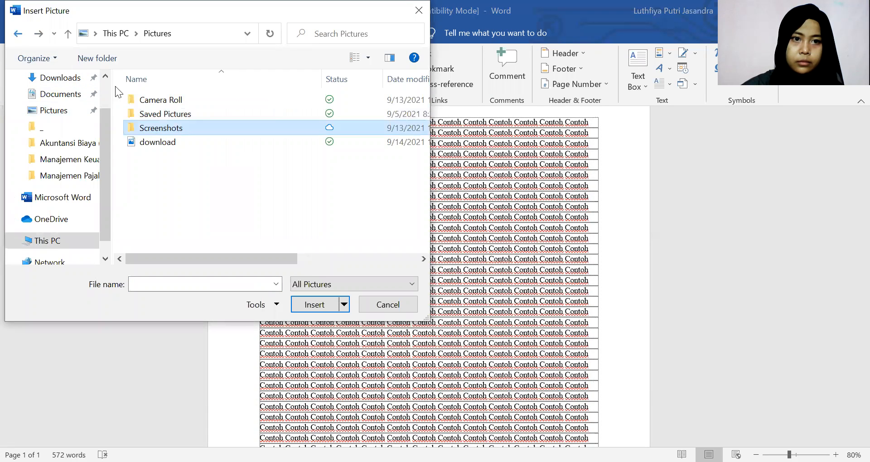
click(172, 143)
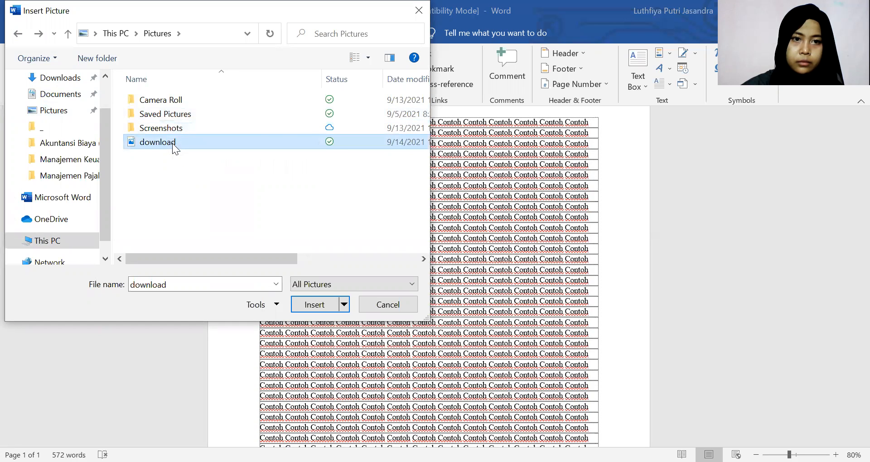
double_click(168, 144)
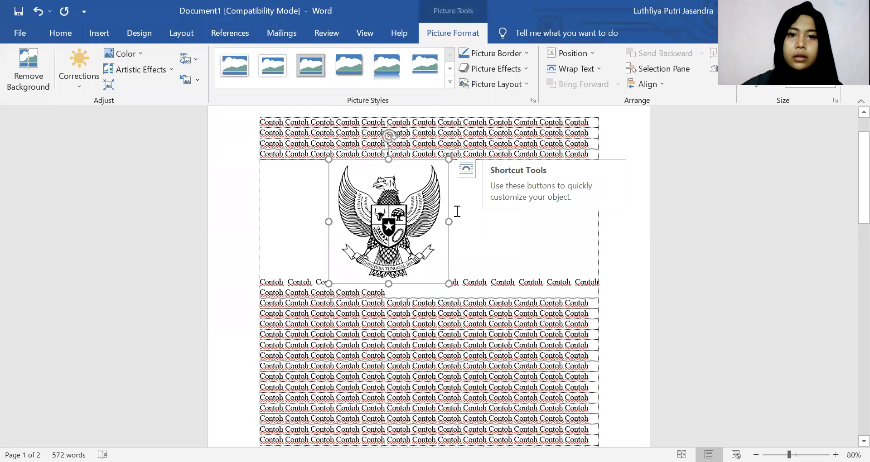
Try the emblem picture at the top left and at the top right of the page, both with square text wrapping
click(480, 240)
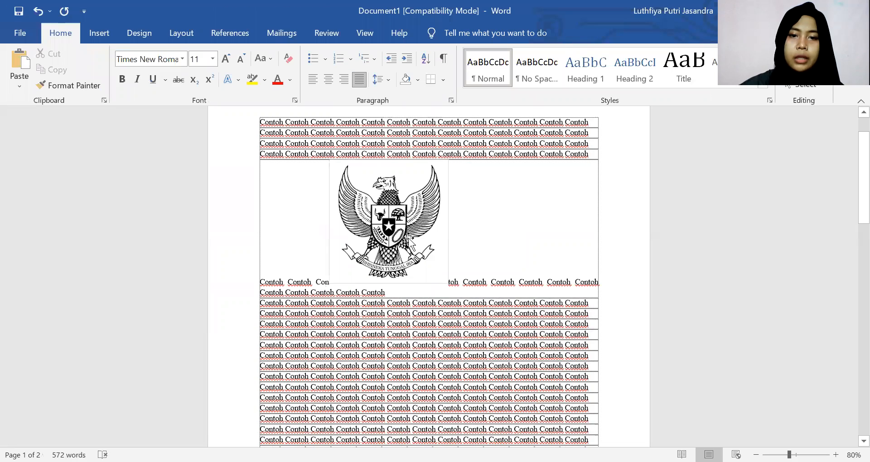
click(409, 240)
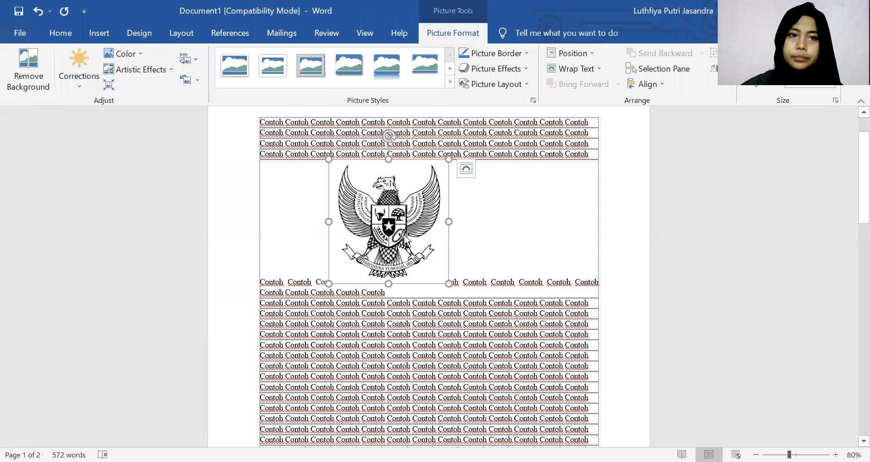
click(178, 37)
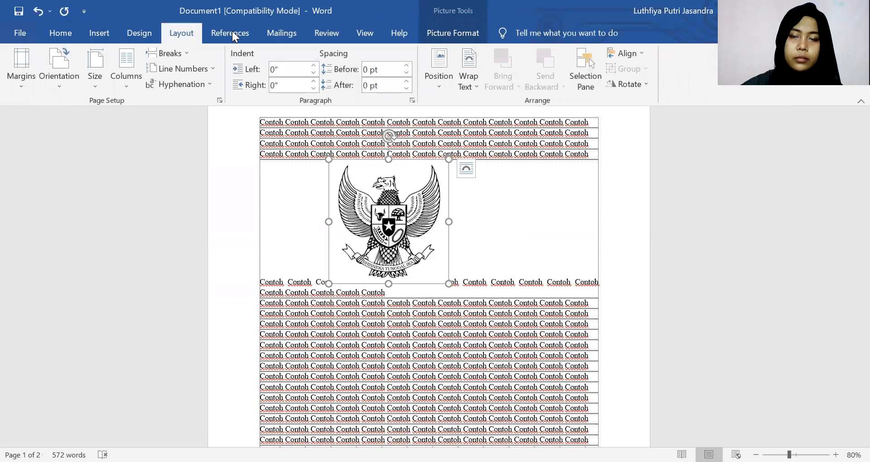
click(437, 69)
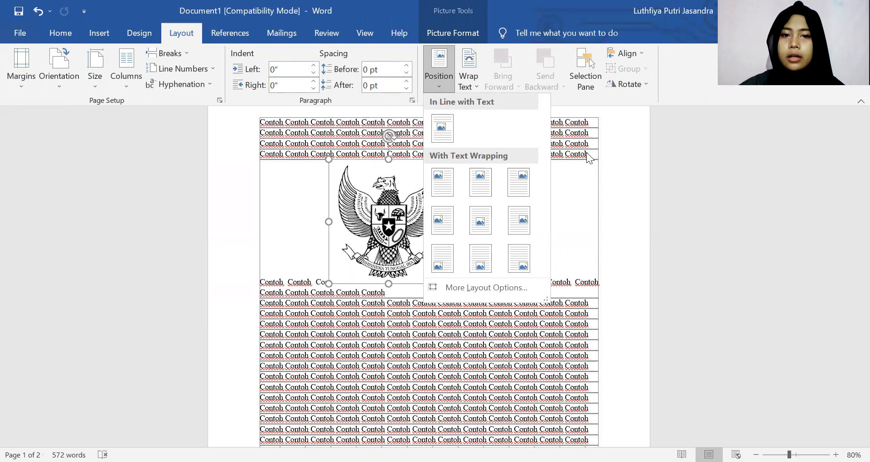
click(432, 186)
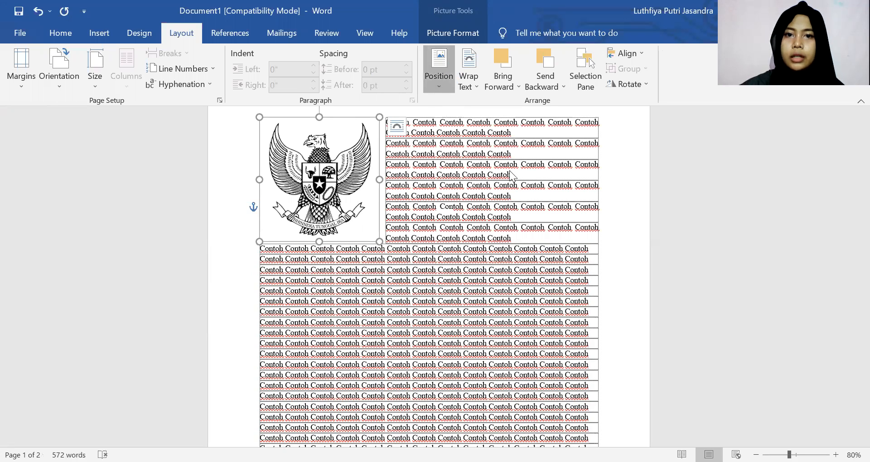
click(439, 72)
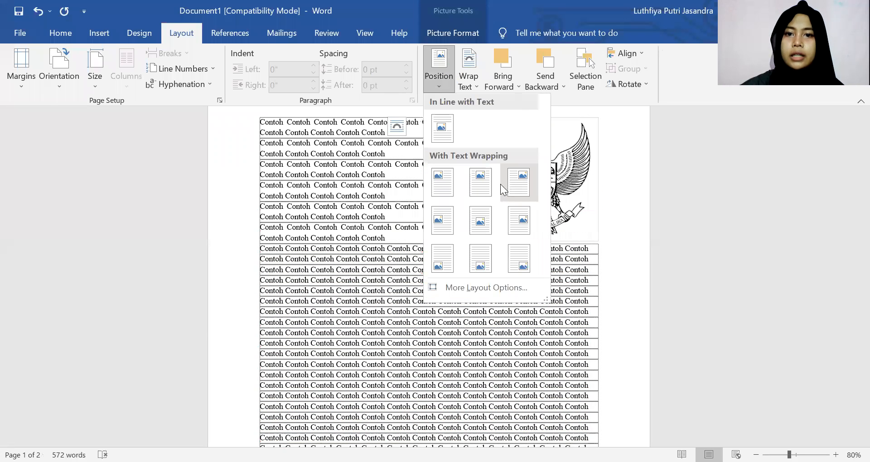
click(526, 186)
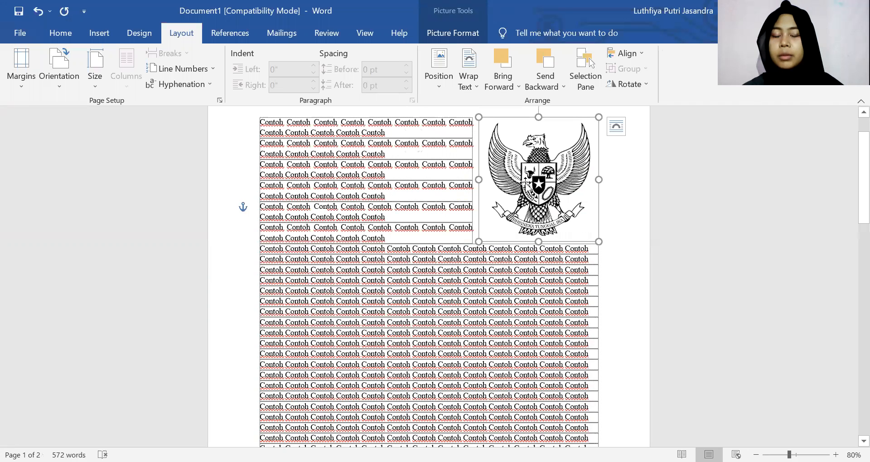
Position the emblem picture in the middle centre of the page with square text wrapping
click(469, 72)
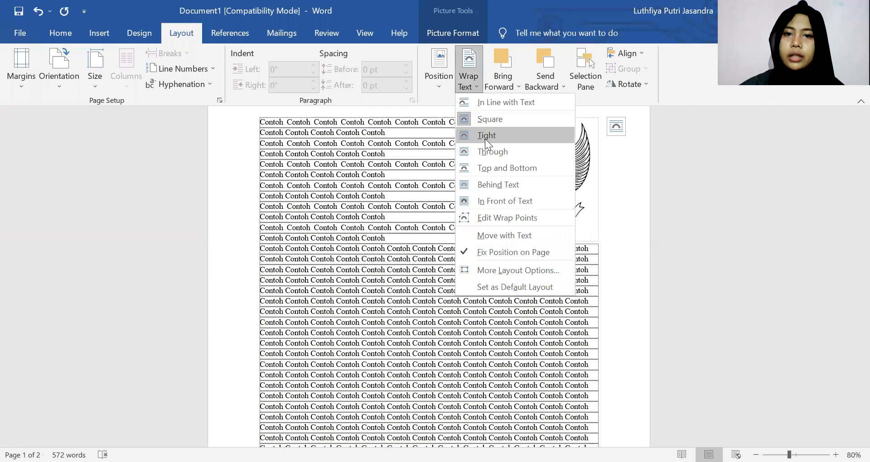
click(438, 73)
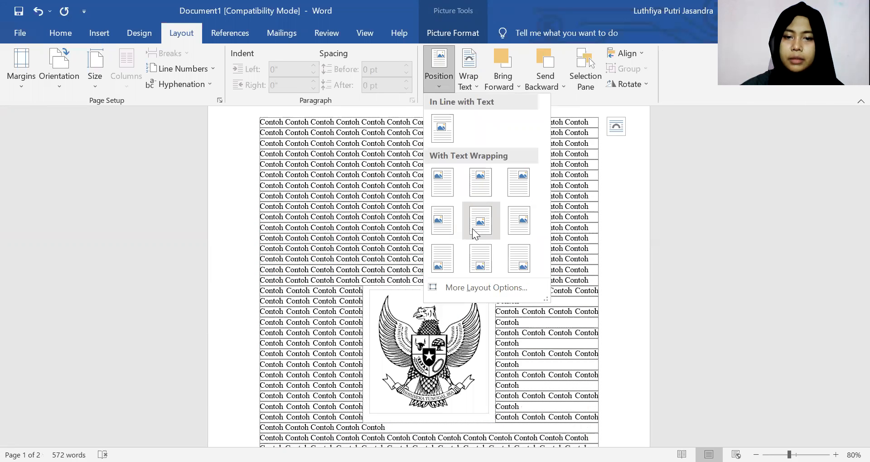
click(472, 228)
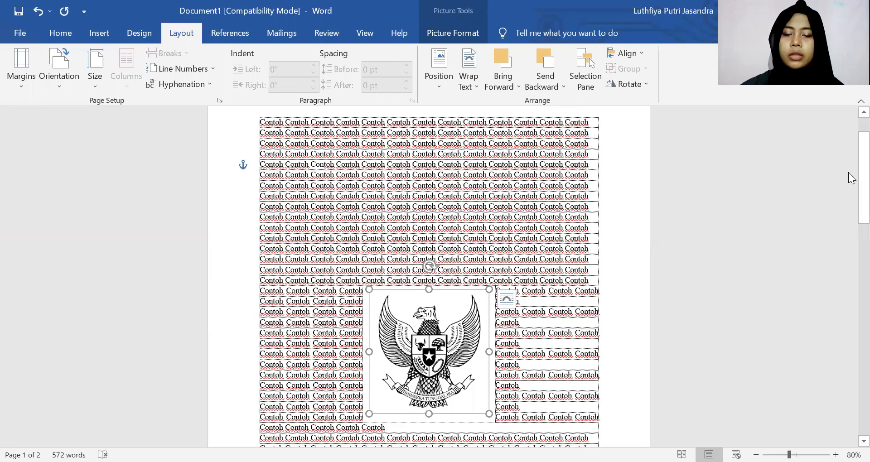
Set the emblem picture's text wrapping to In Front of Text and move it slightly up over the Contoh text
drag(863, 199, 848, 160)
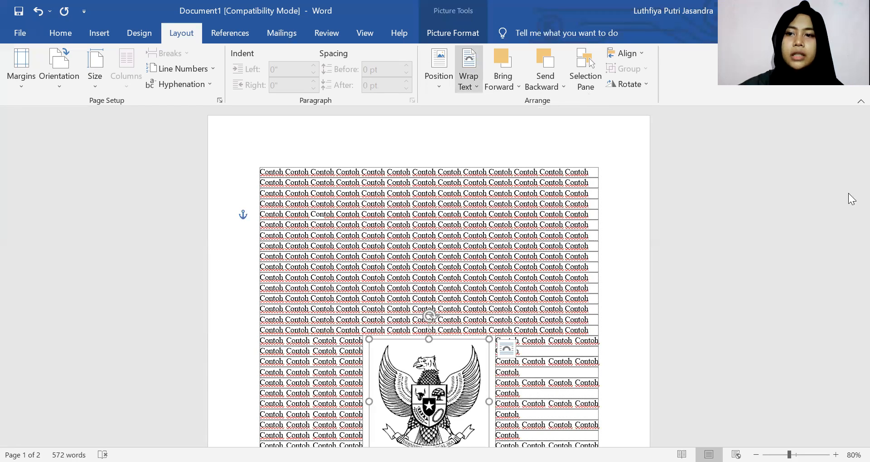
scroll(851, 226, down, 3)
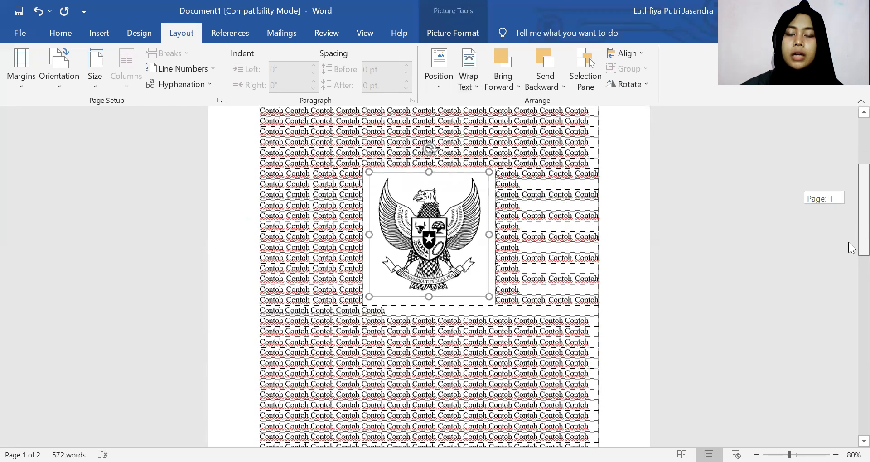
click(467, 82)
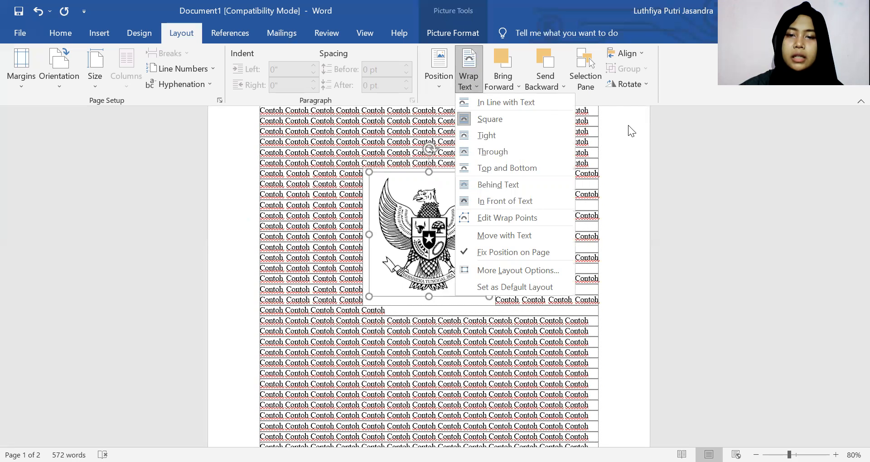
click(539, 201)
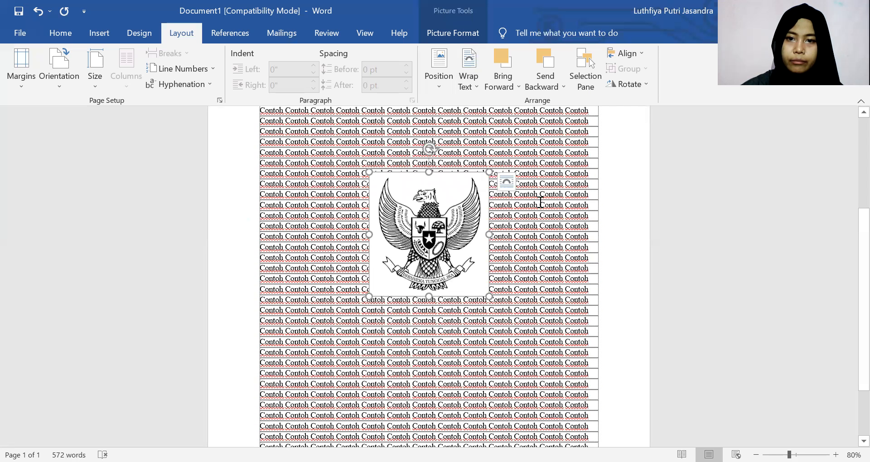
drag(471, 203, 464, 184)
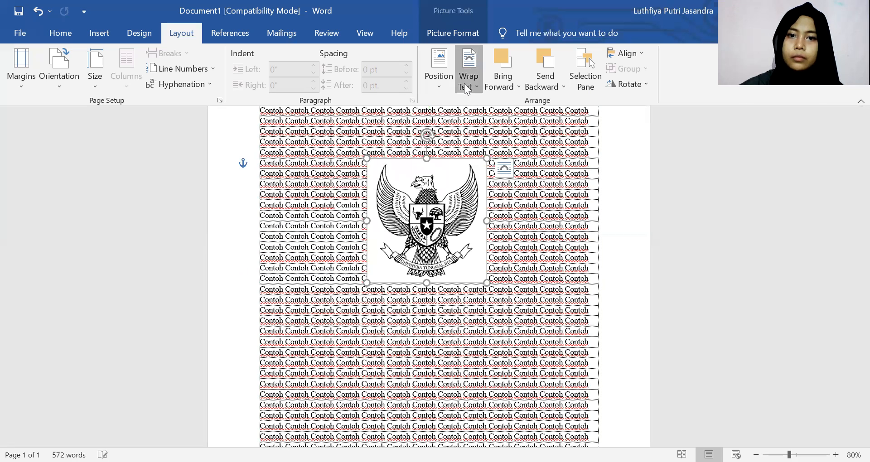
Try Behind Text wrapping on the emblem picture and undo it
click(469, 77)
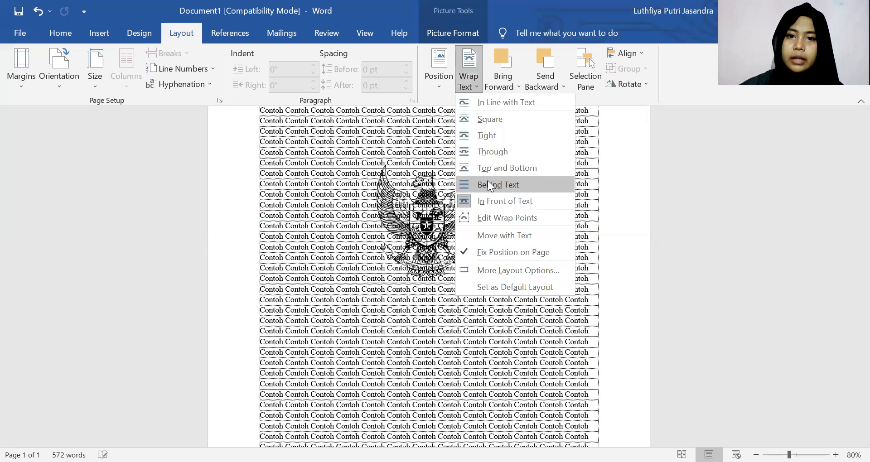
click(488, 184)
drag(422, 216, 410, 238)
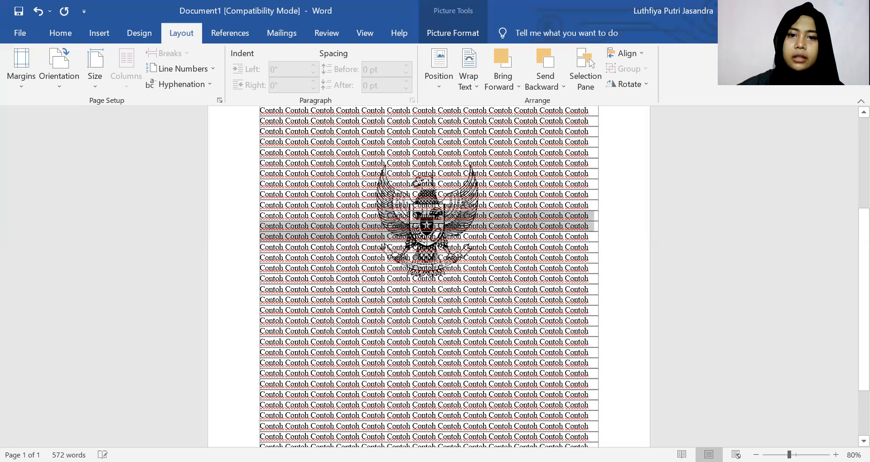
click(434, 163)
drag(480, 231, 462, 203)
click(454, 199)
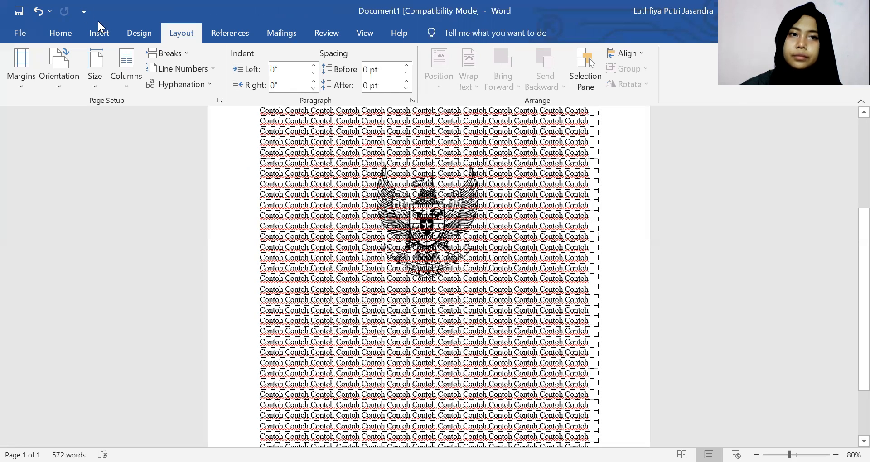
click(39, 12)
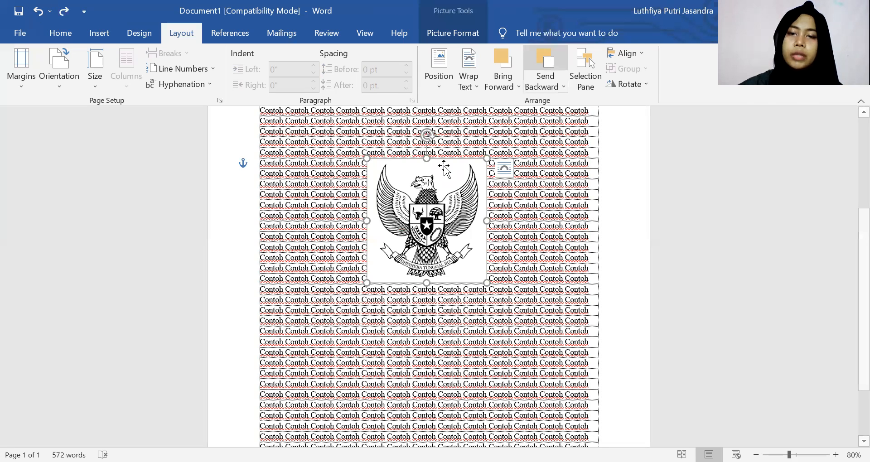
Start an empty line on a second page after the last line of Contoh text
scroll(851, 276, down, 3)
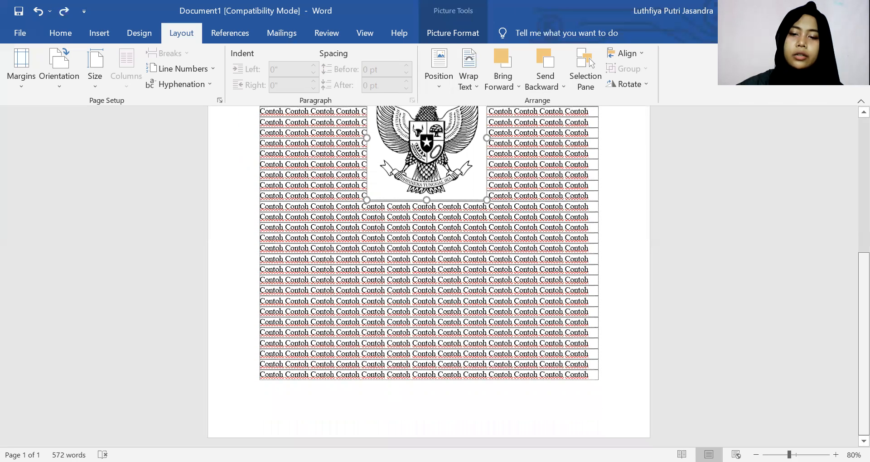
click(600, 377)
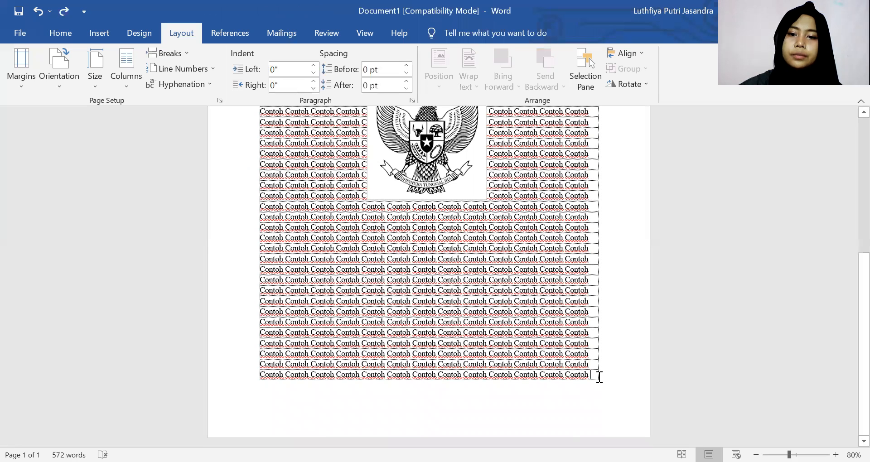
key(Tab)
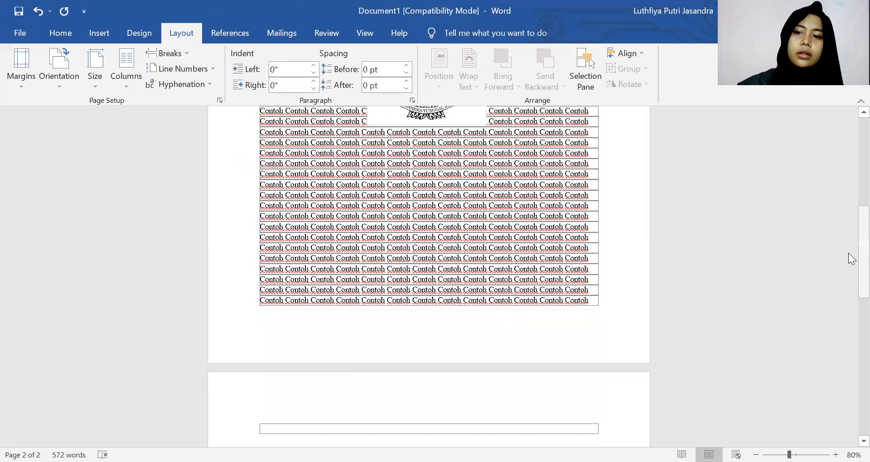
Draw a large isosceles triangle shape on the second page, just below the empty line
drag(848, 252, 856, 333)
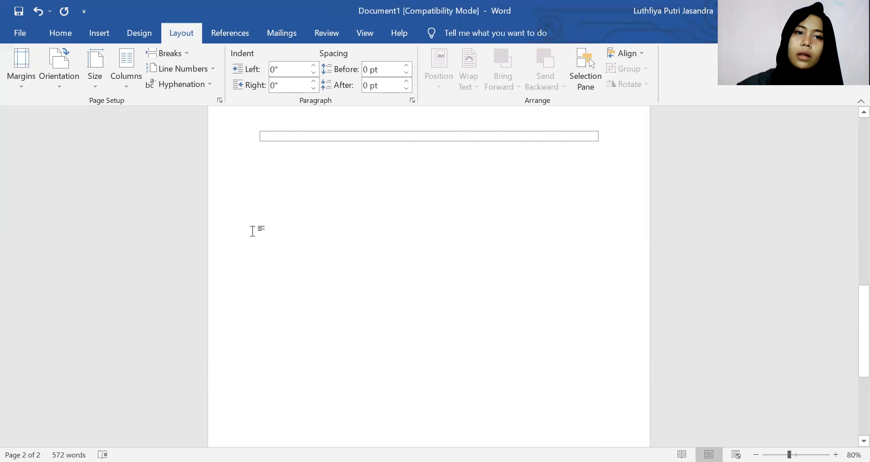
click(95, 34)
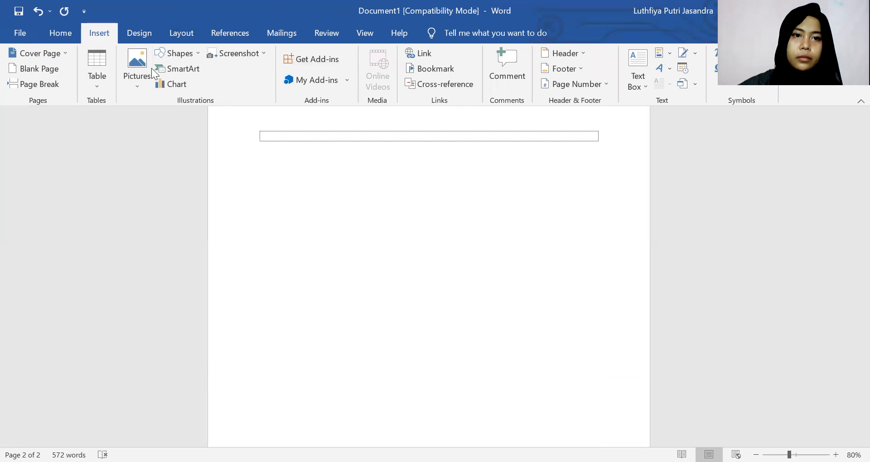
click(176, 56)
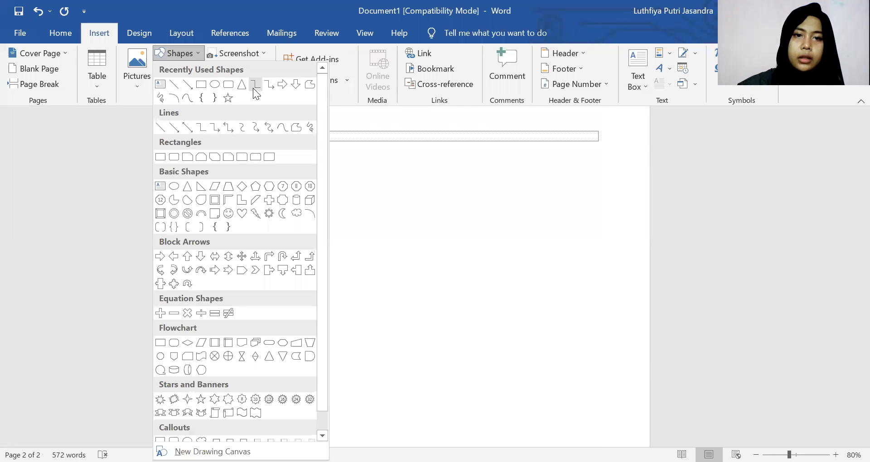
click(241, 86)
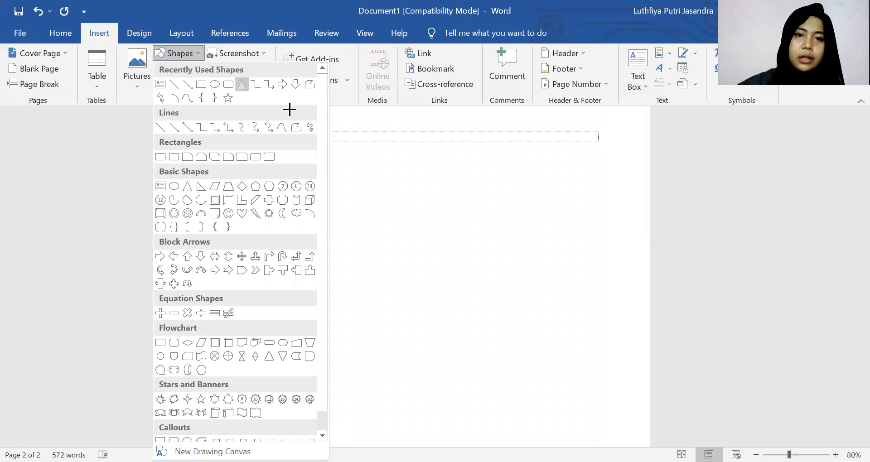
drag(288, 141, 506, 395)
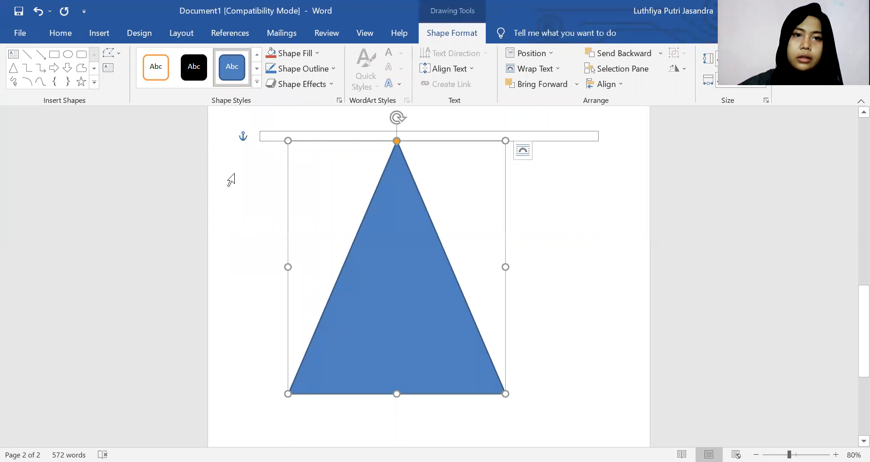
Draw a large five-pointed star that overlaps the lower right part of the triangle
click(113, 35)
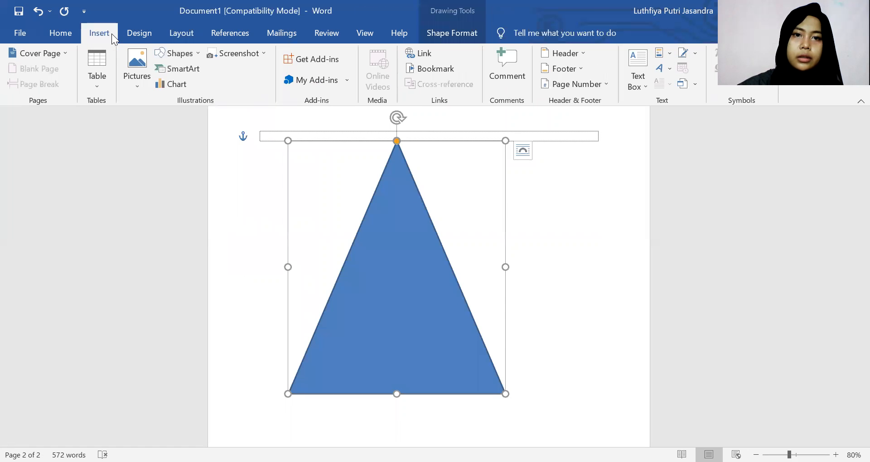
click(199, 57)
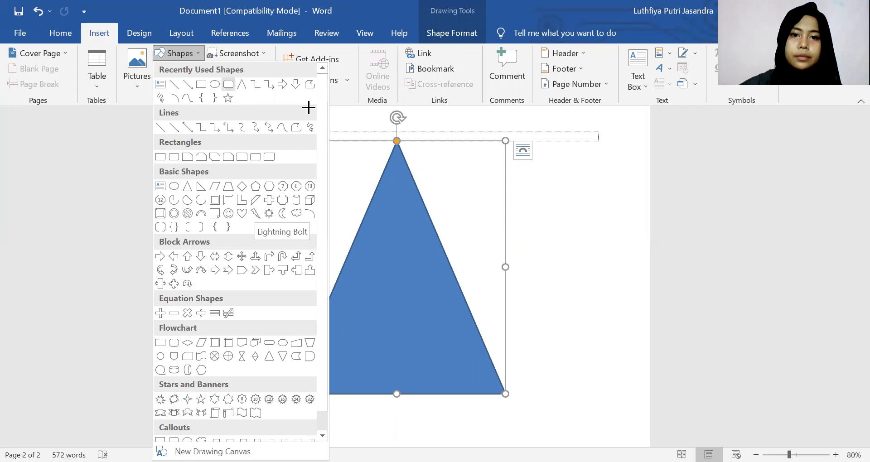
click(229, 99)
drag(358, 177, 601, 447)
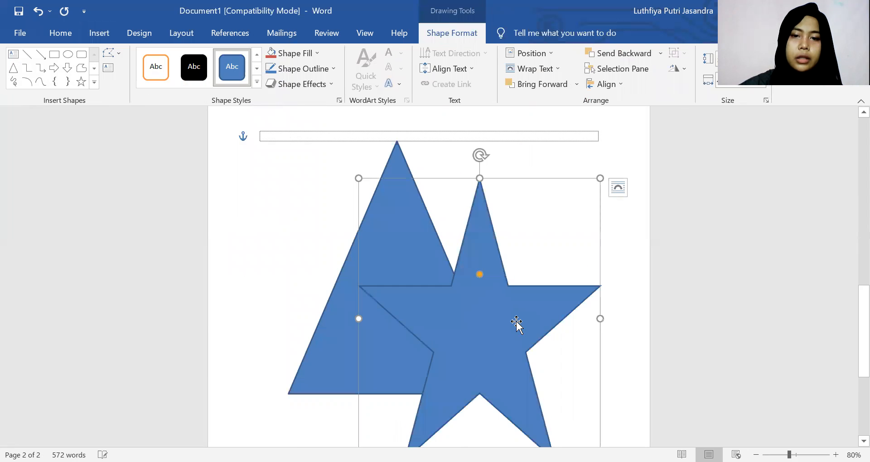
Apply the black filled shape style to the star and deselect it
click(203, 67)
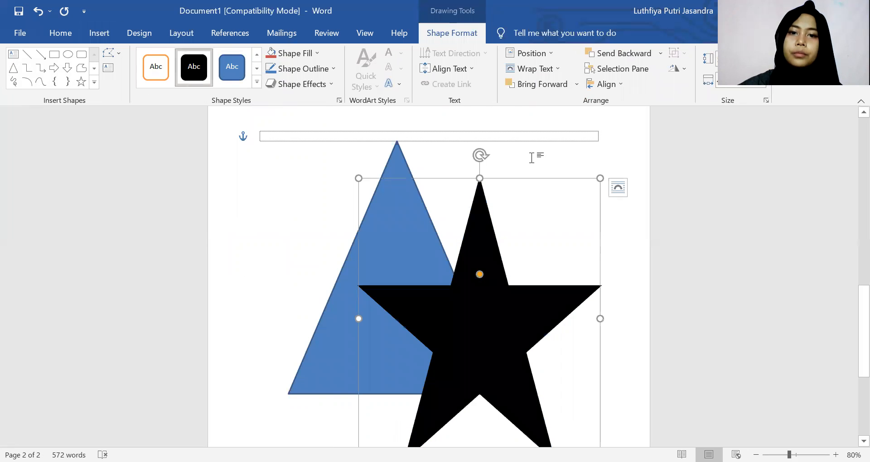
click(532, 158)
scroll(848, 291, up, 2)
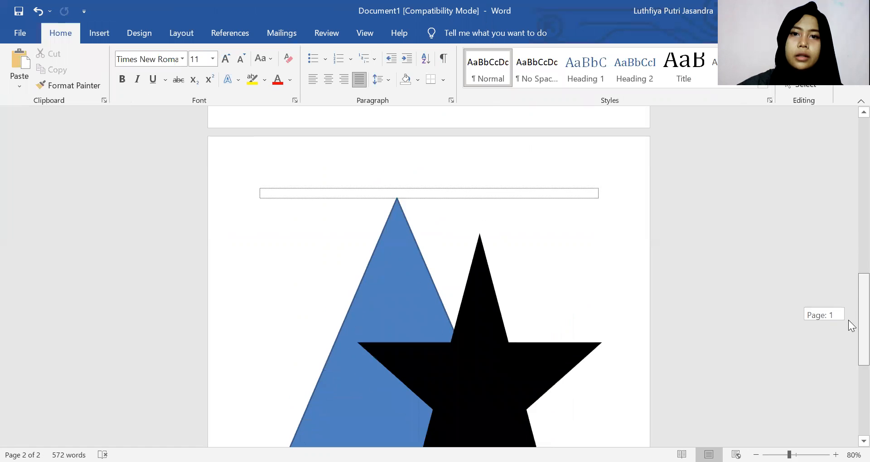
drag(849, 320, 849, 331)
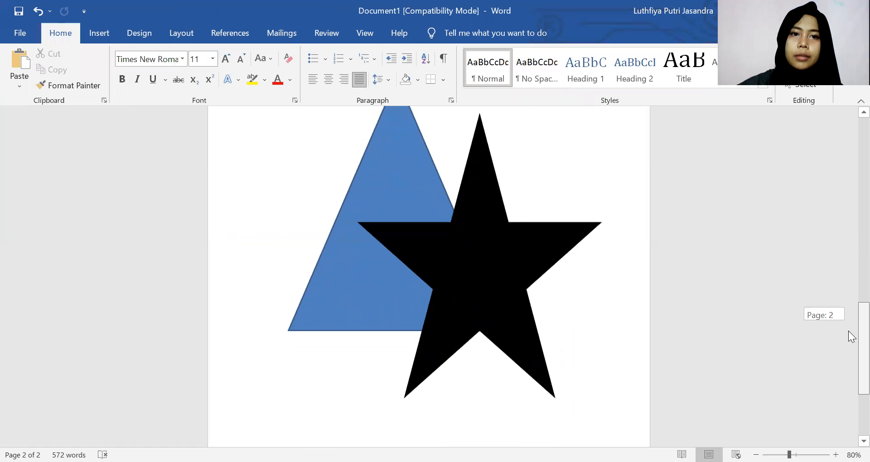
Bring the blue triangle forward, in front of the black star
click(181, 34)
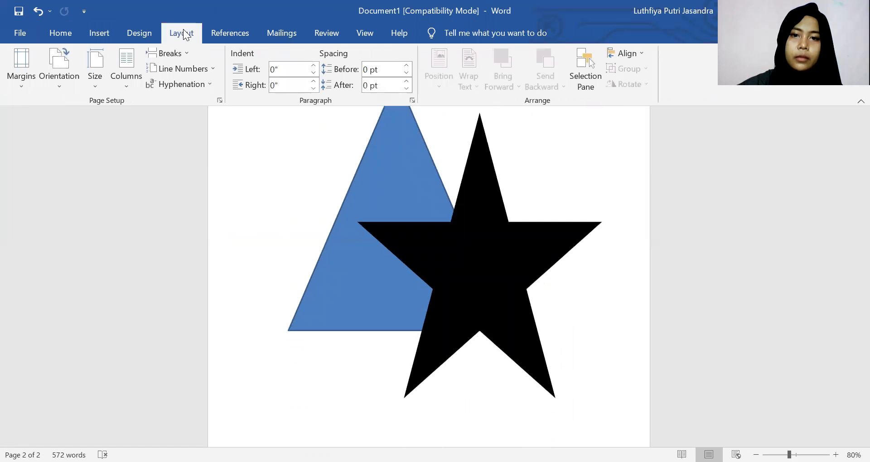
click(440, 180)
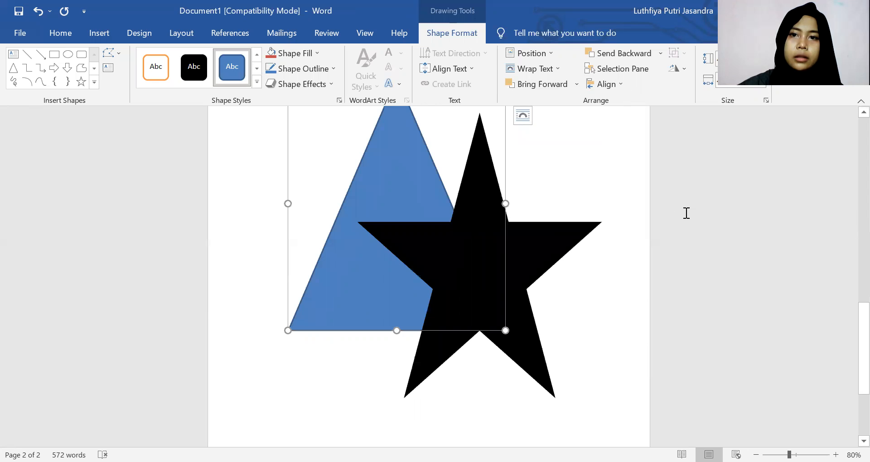
scroll(851, 324, up, 1)
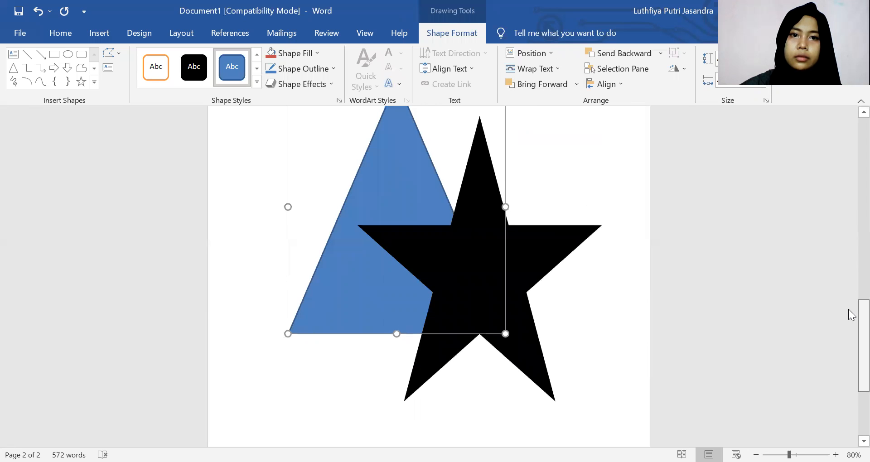
drag(859, 303, 858, 278)
click(180, 35)
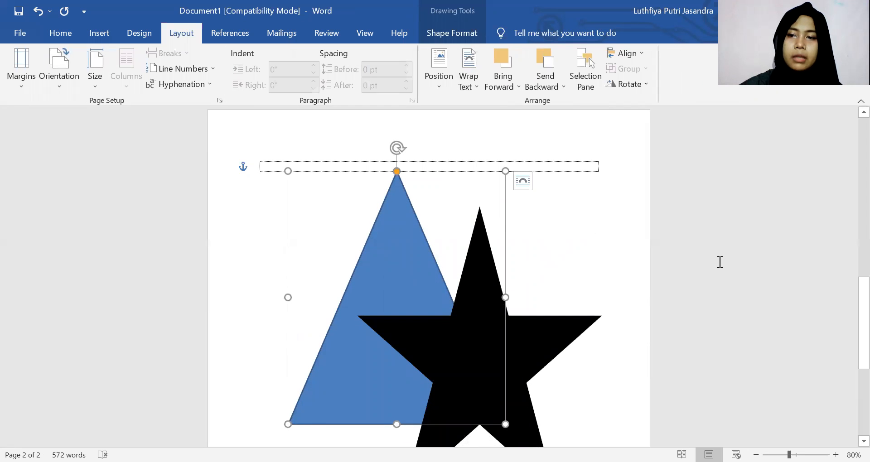
scroll(851, 314, down, 1)
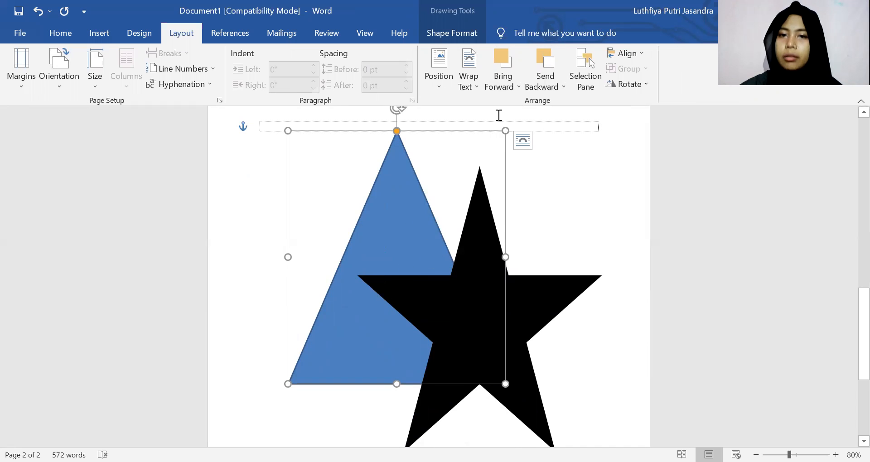
click(497, 67)
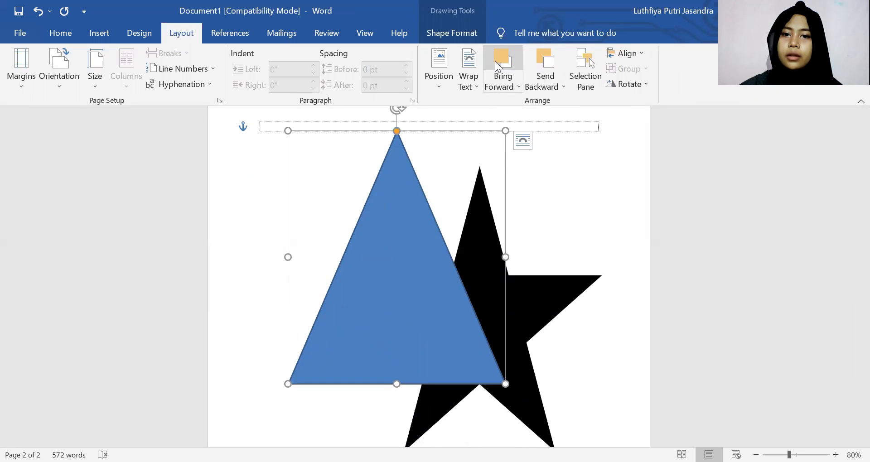
Bring the black star forward over the triangle, and send it backward again
click(540, 284)
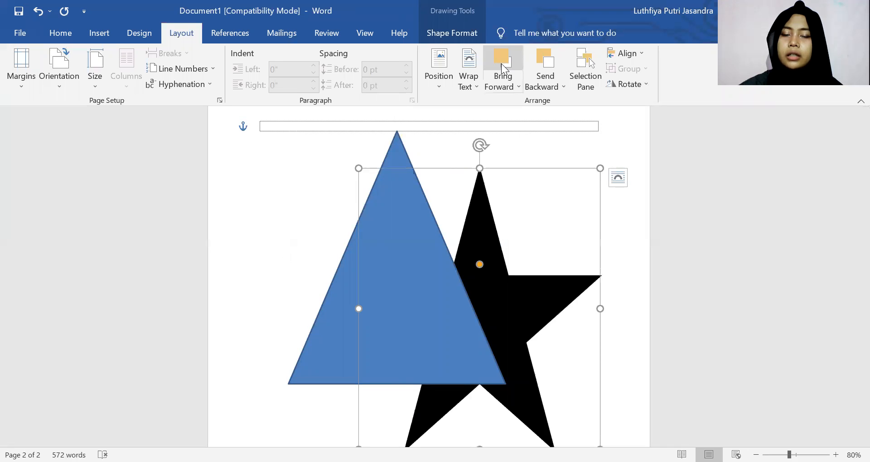
click(502, 63)
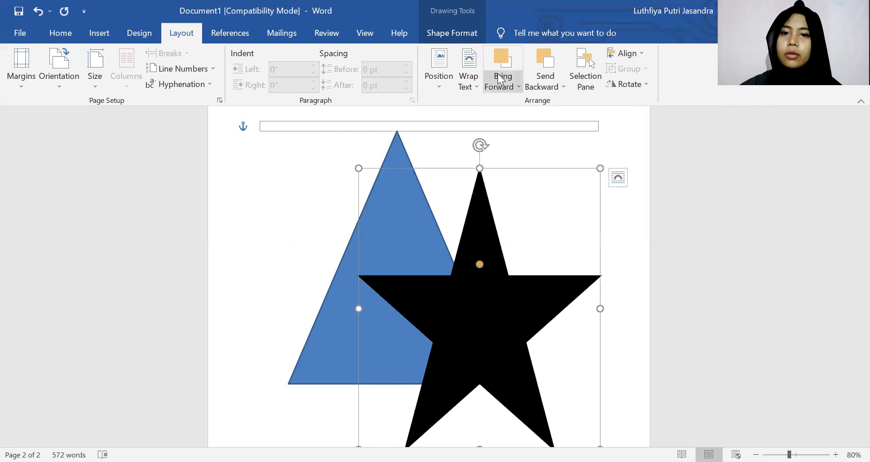
click(545, 59)
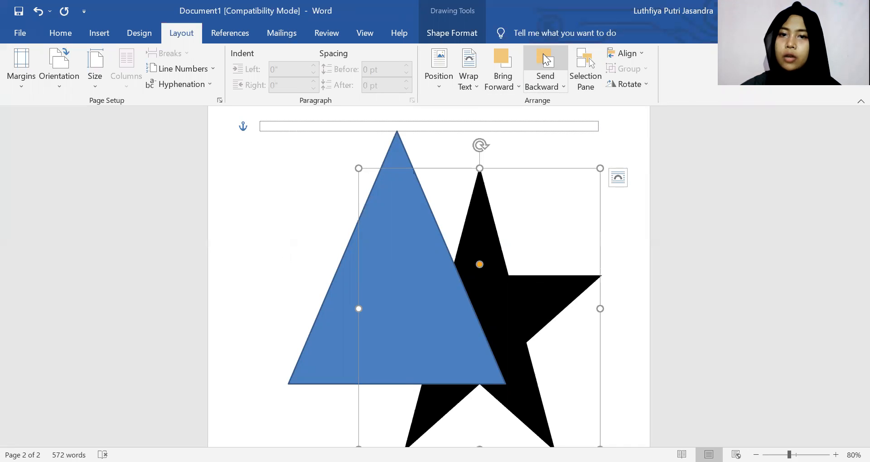
Send the blue triangle backward behind the black star and deselect it
click(388, 206)
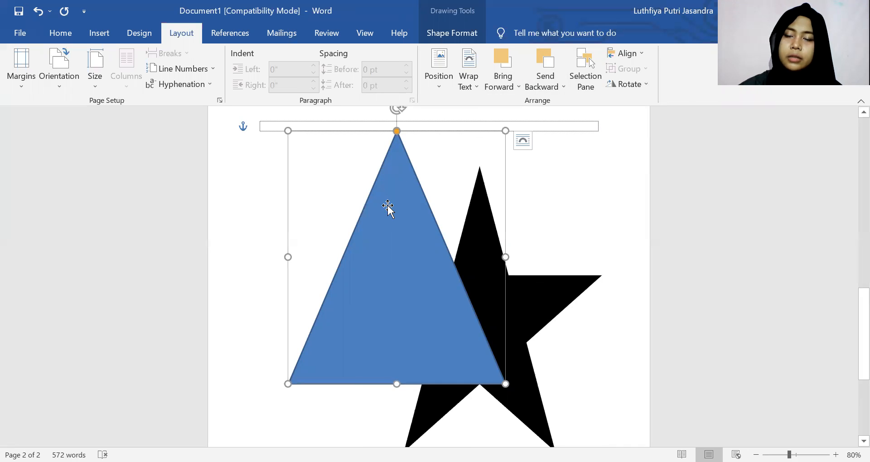
click(546, 68)
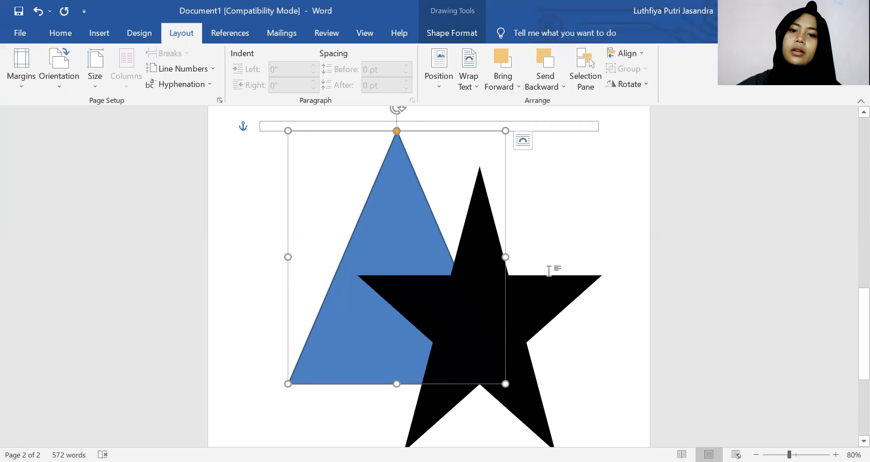
click(566, 135)
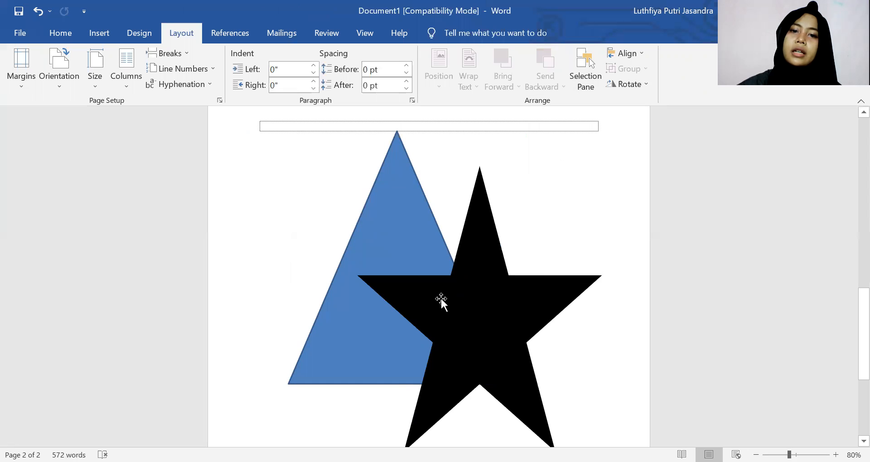
Open the Selection pane and select the star and the triangle in turn to see their list entries
click(441, 297)
click(585, 76)
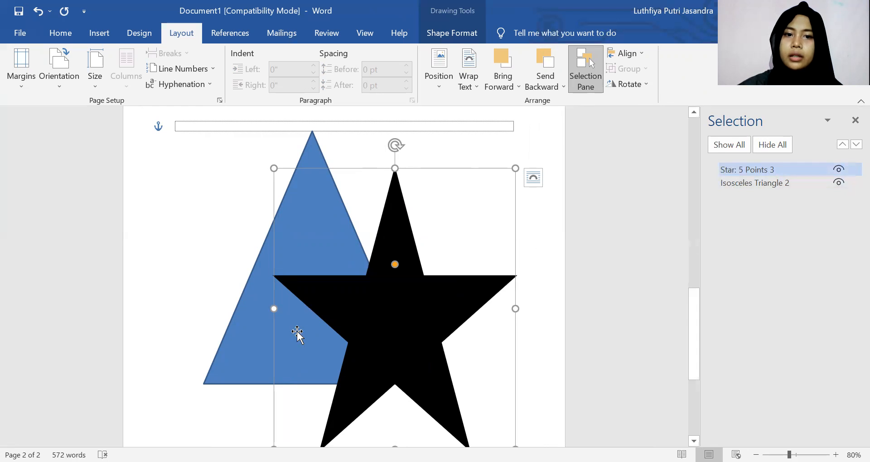
click(245, 330)
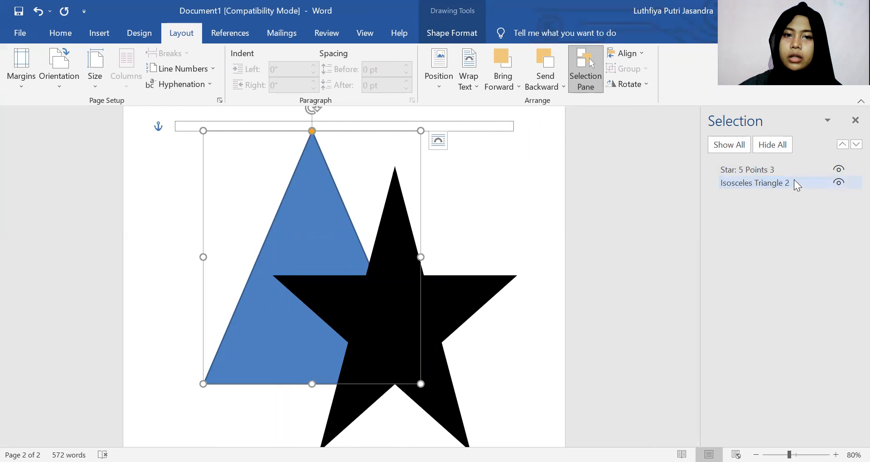
click(457, 306)
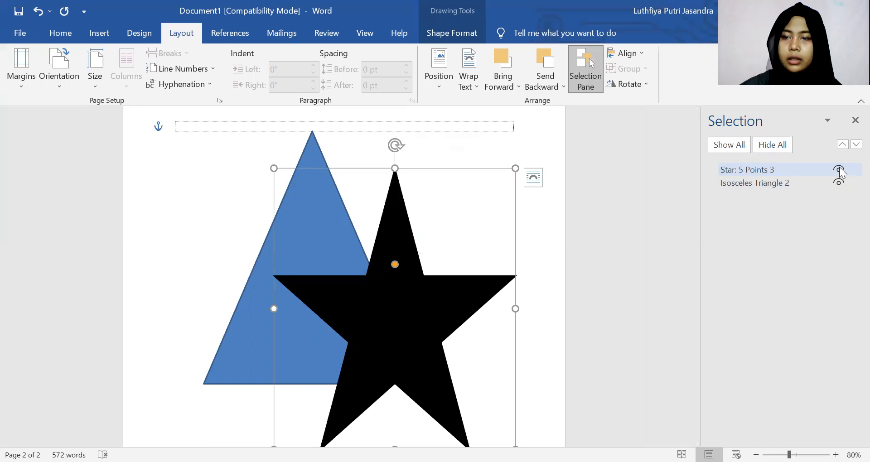
Hide the star and show it again, and do the same with the triangle
click(838, 171)
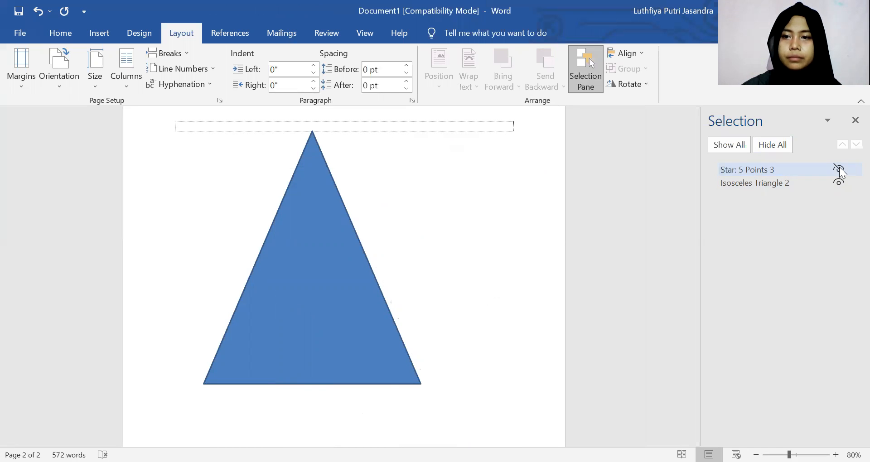
click(840, 167)
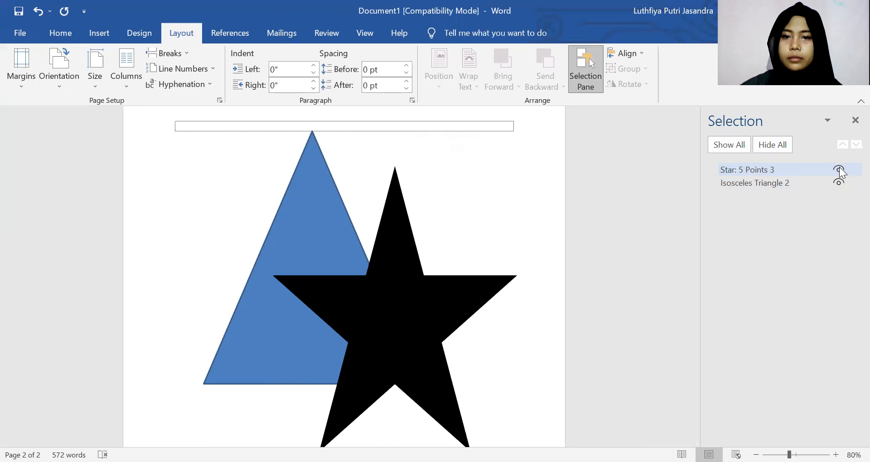
click(307, 247)
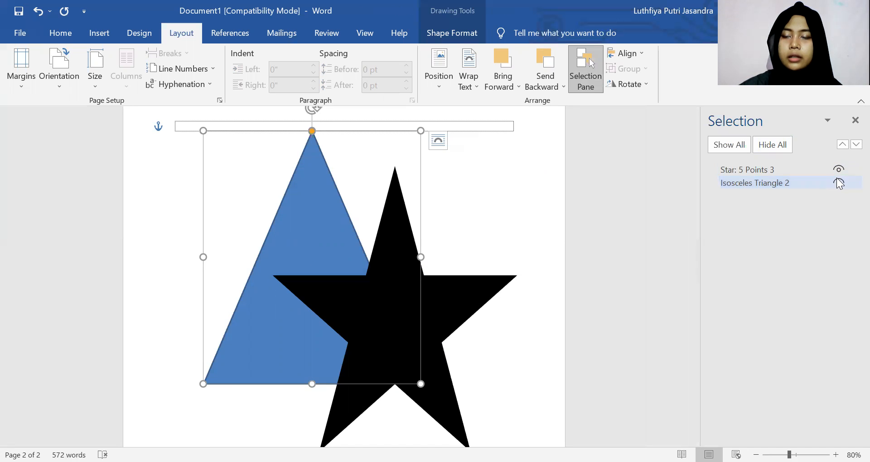
click(839, 183)
click(838, 182)
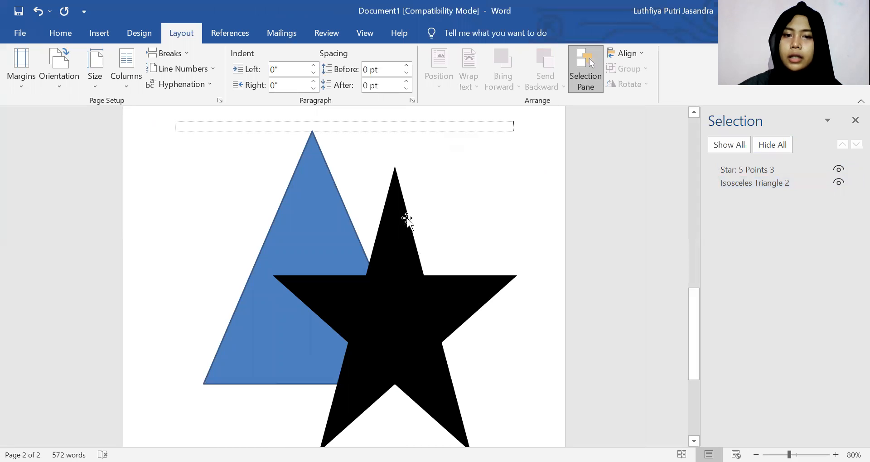
Hide all shapes at once, show them all again, and close the Selection pane
click(370, 262)
click(328, 218)
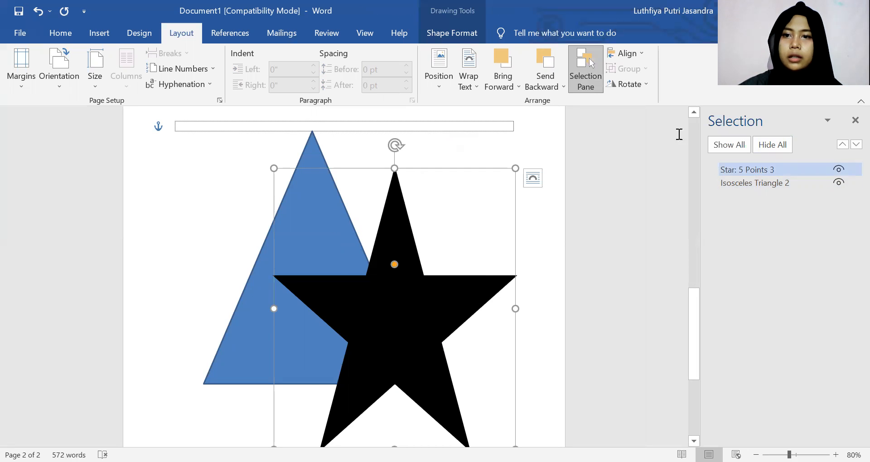
click(767, 144)
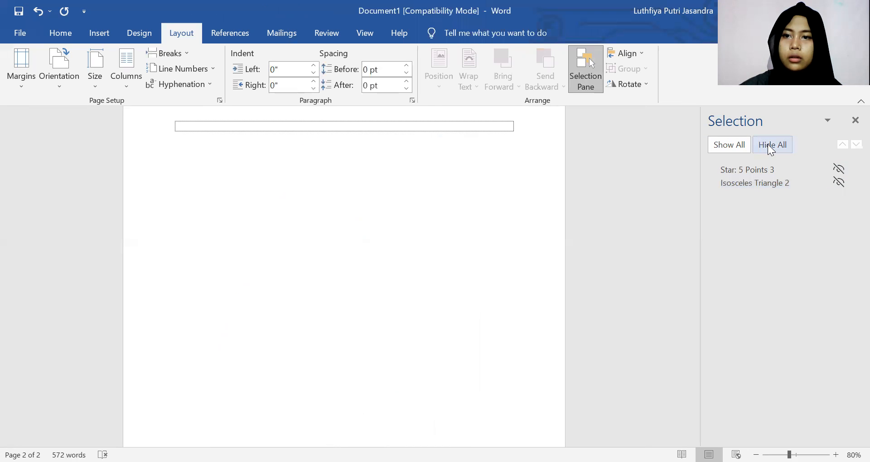
click(738, 145)
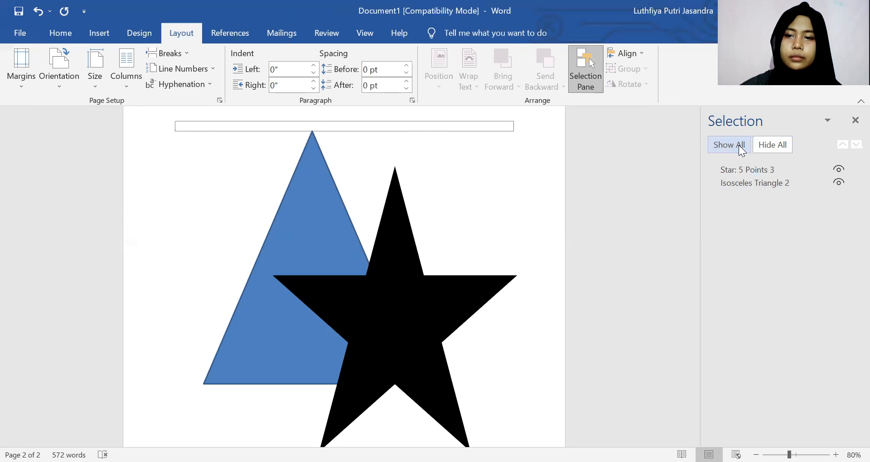
click(854, 121)
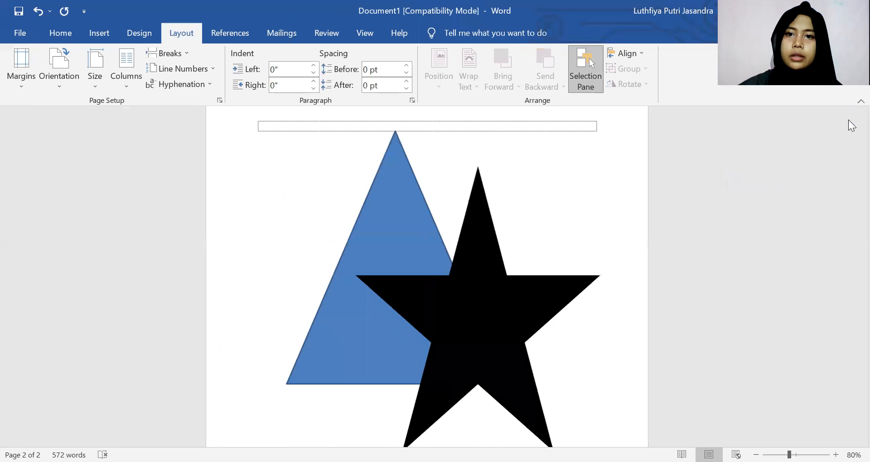
Set alignment relative to the page and align the eagle emblem picture on page 1 to the right
click(628, 53)
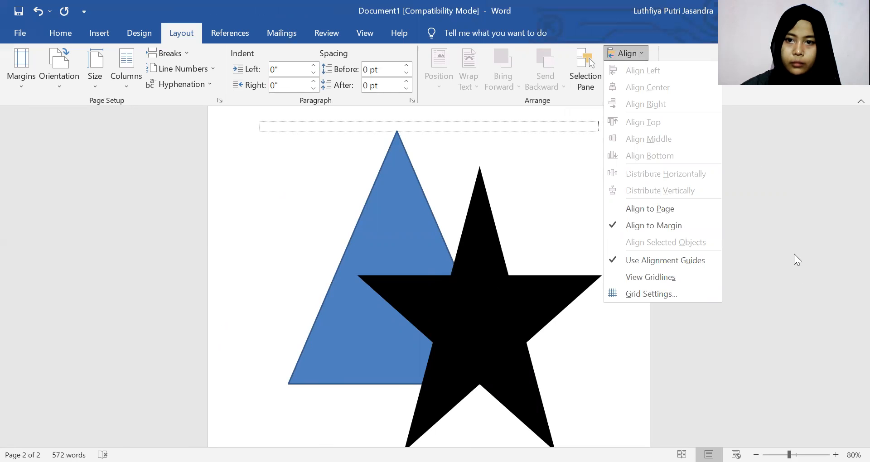
click(675, 209)
drag(852, 299, 849, 136)
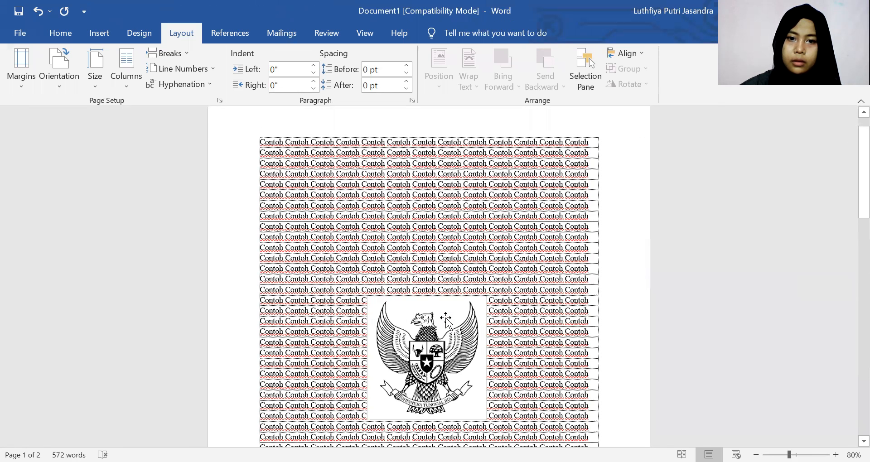
click(446, 320)
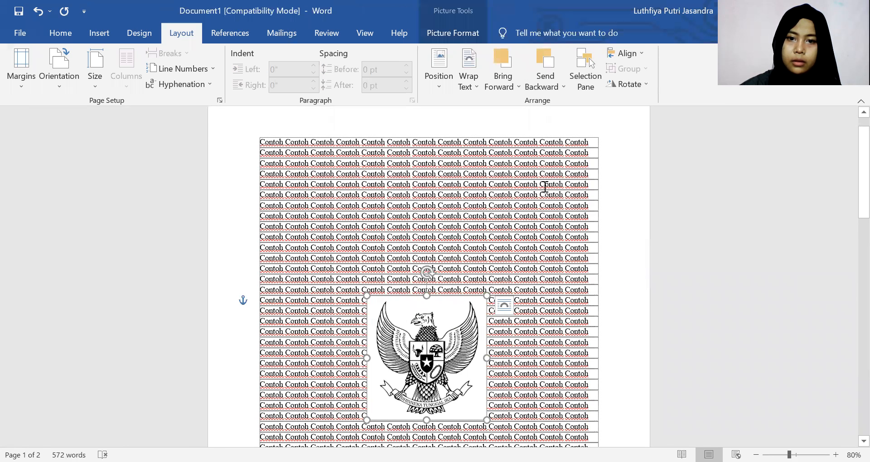
click(616, 51)
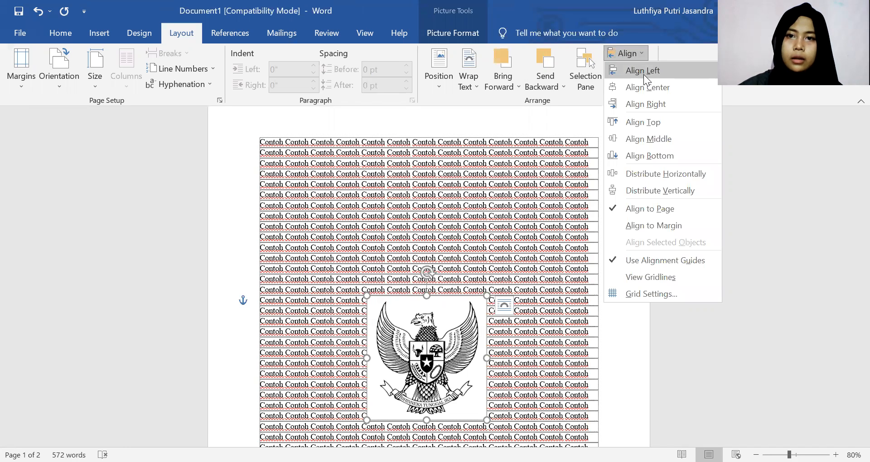
click(639, 104)
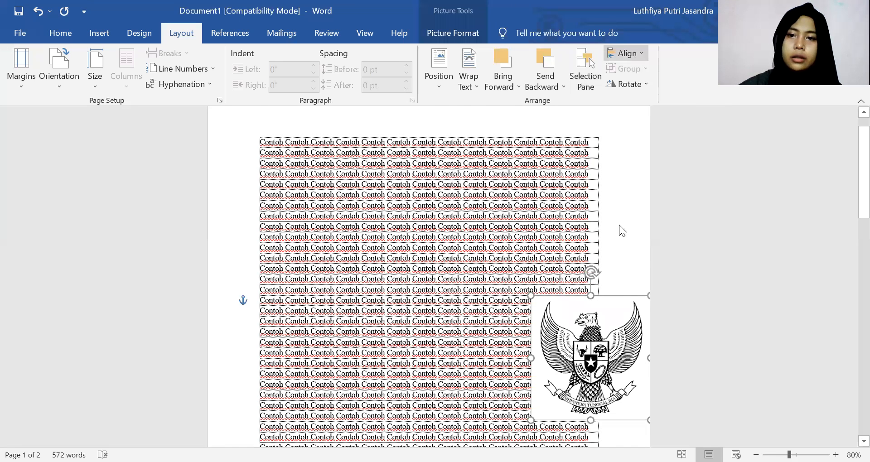
Align the eagle emblem picture to the top of the page
scroll(619, 225, down, 2)
click(624, 53)
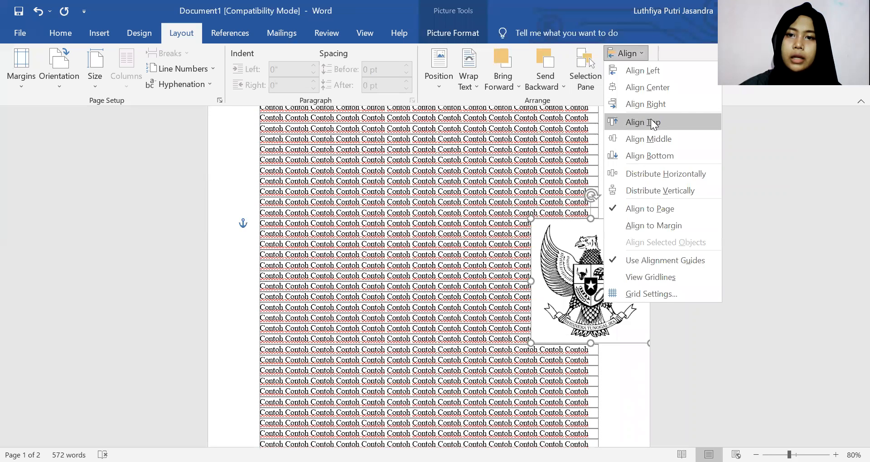
click(653, 124)
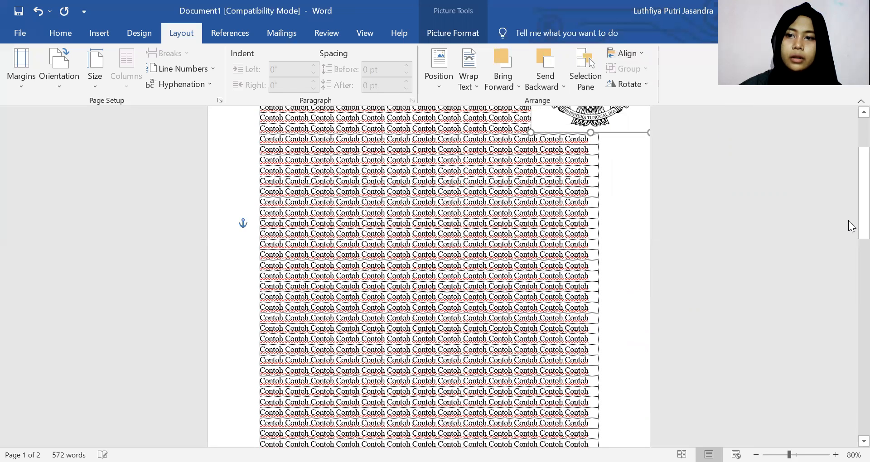
scroll(848, 217, up, 3)
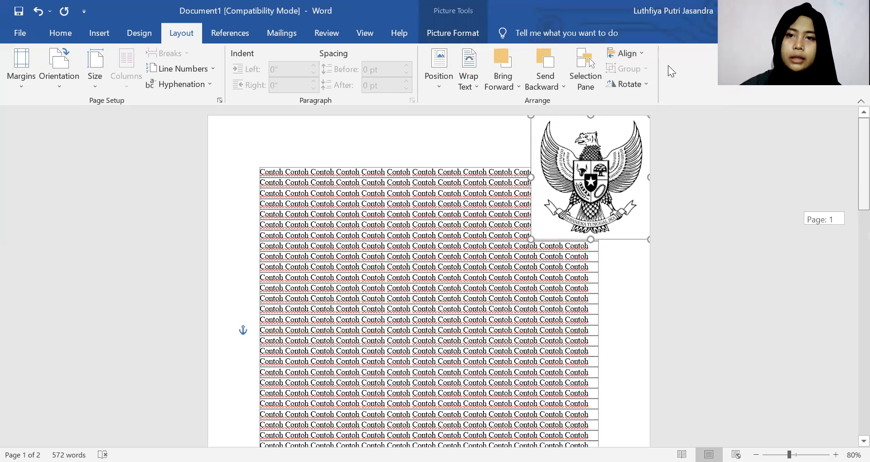
Align the eagle emblem picture to the vertical middle of the page, and align it to the top again
click(631, 57)
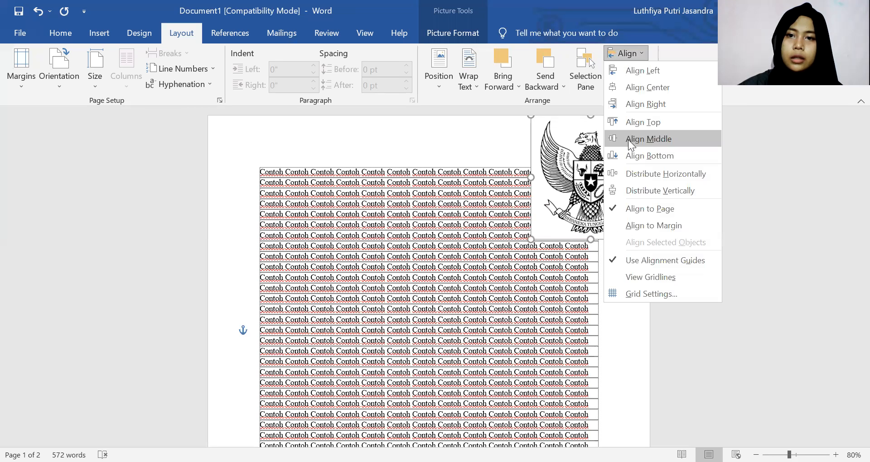
click(629, 140)
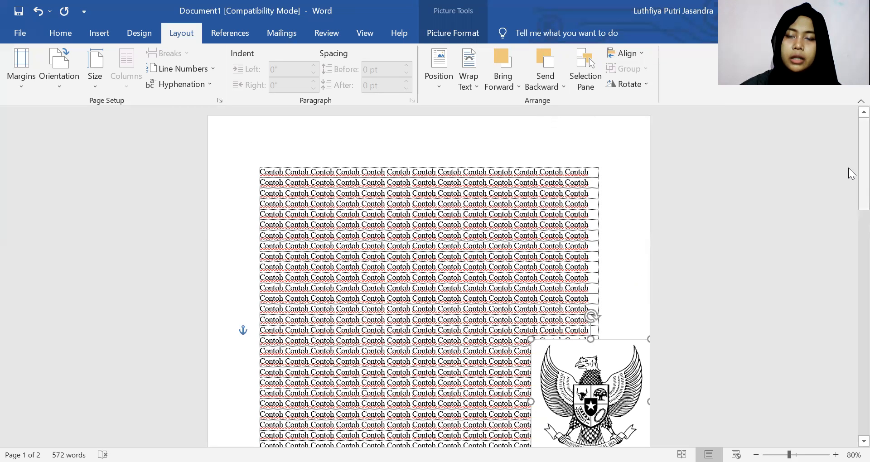
click(624, 53)
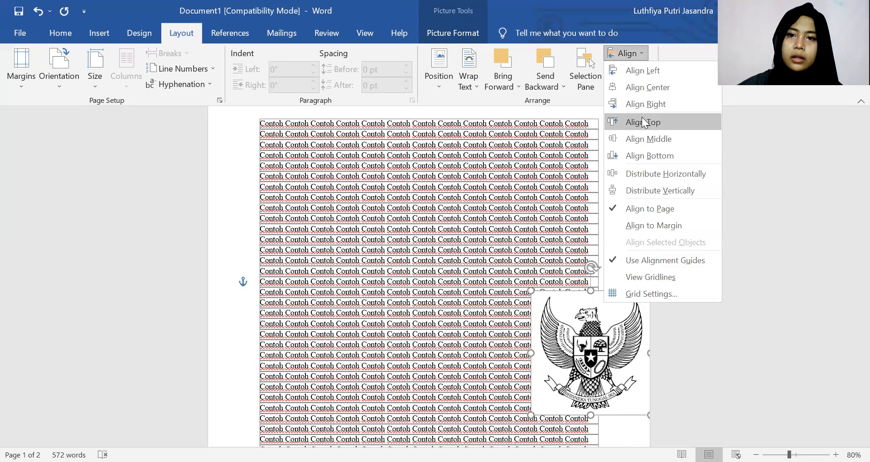
click(643, 121)
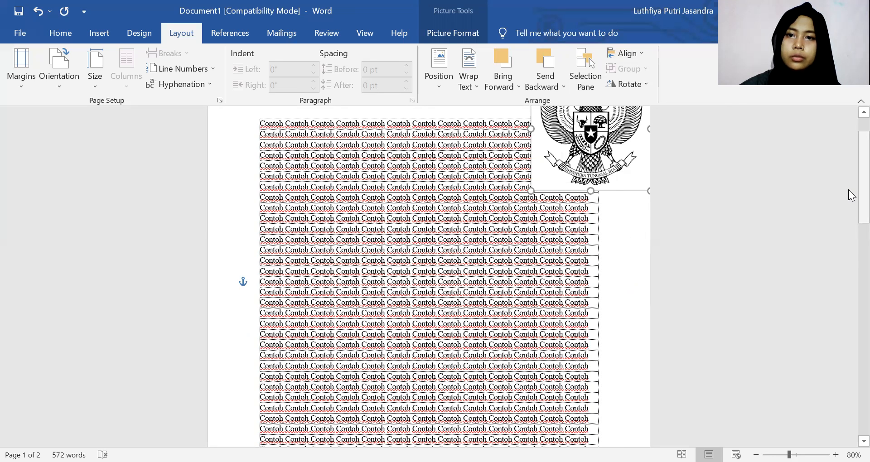
drag(851, 193, 841, 355)
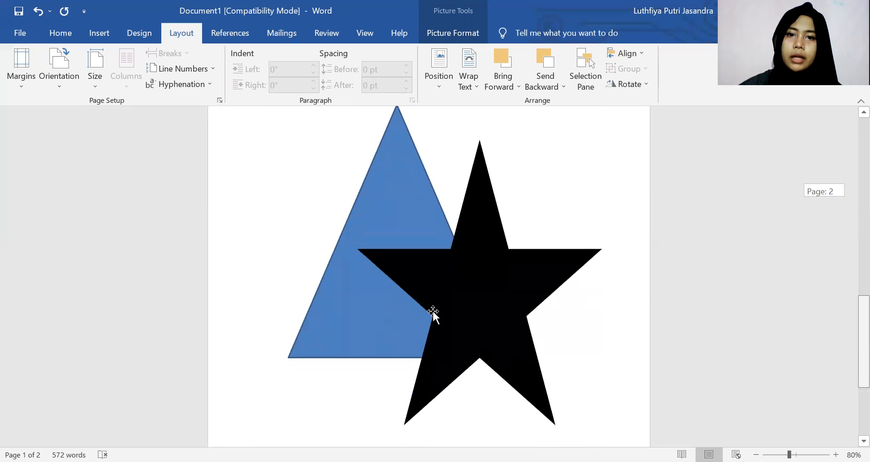
click(482, 170)
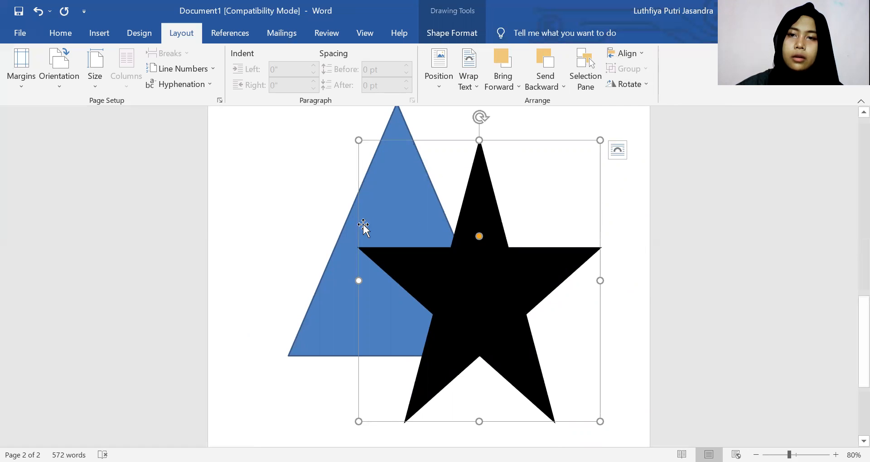
click(341, 187)
click(464, 261)
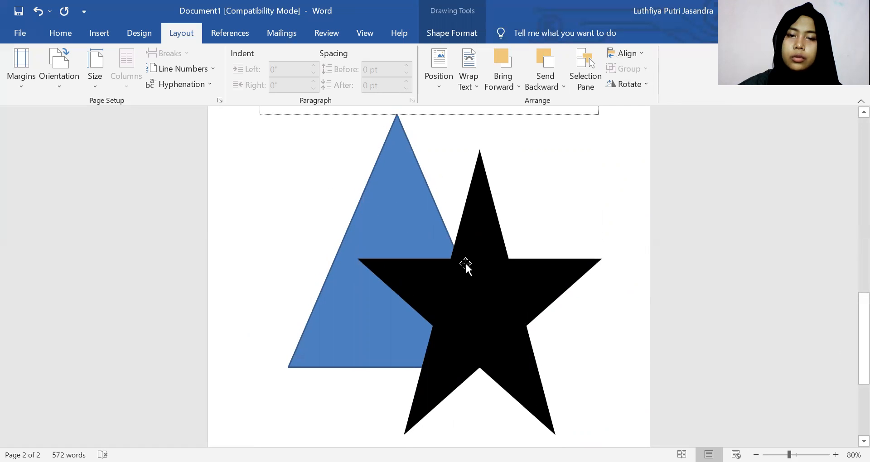
click(465, 262)
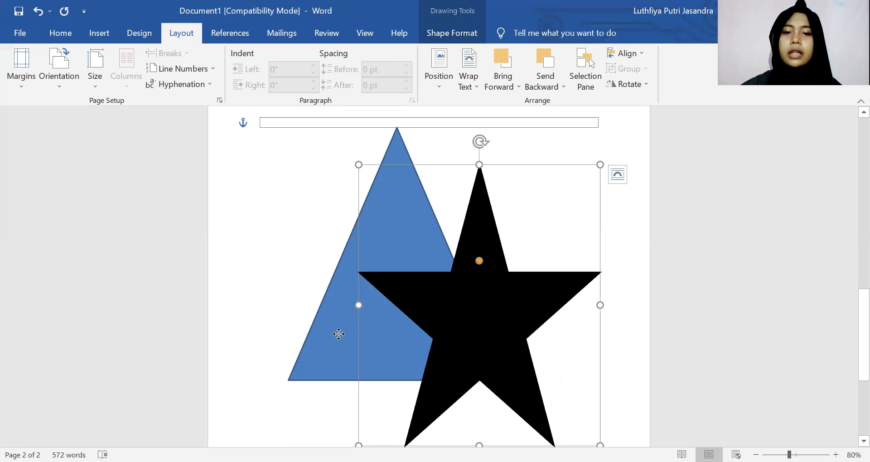
click(339, 336)
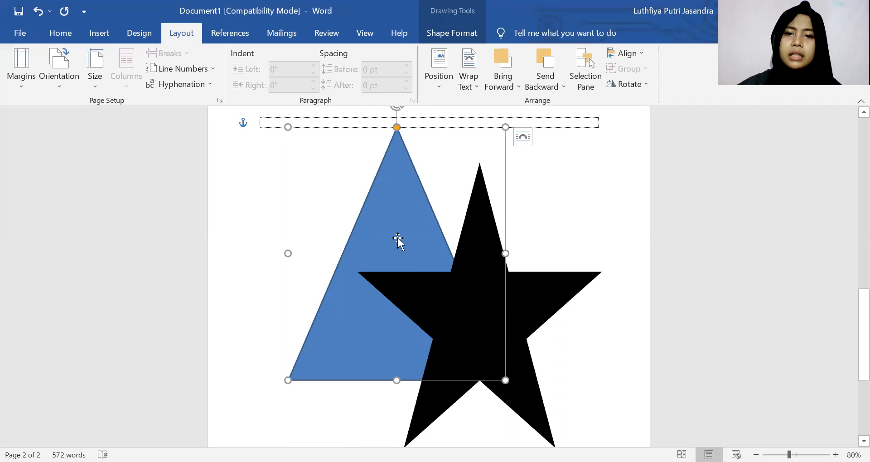
click(452, 281)
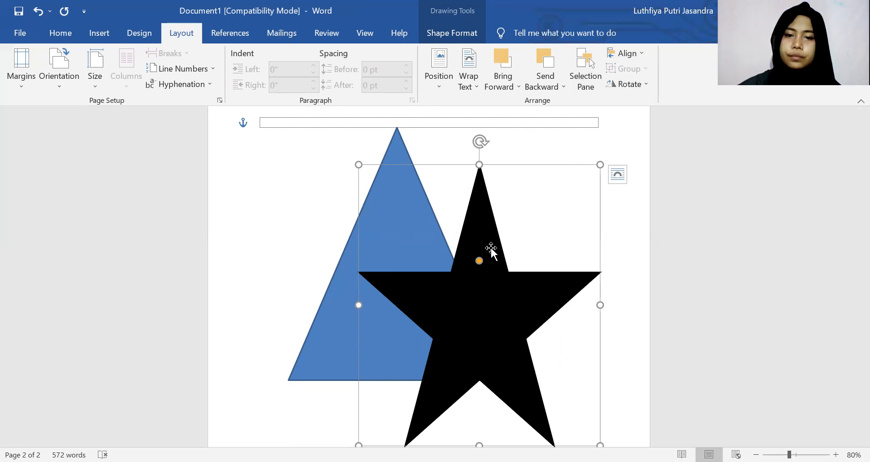
click(354, 261)
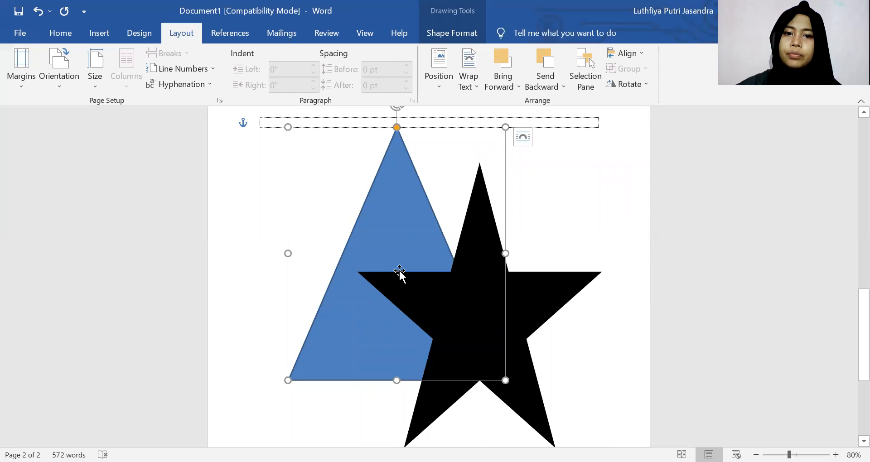
click(462, 253)
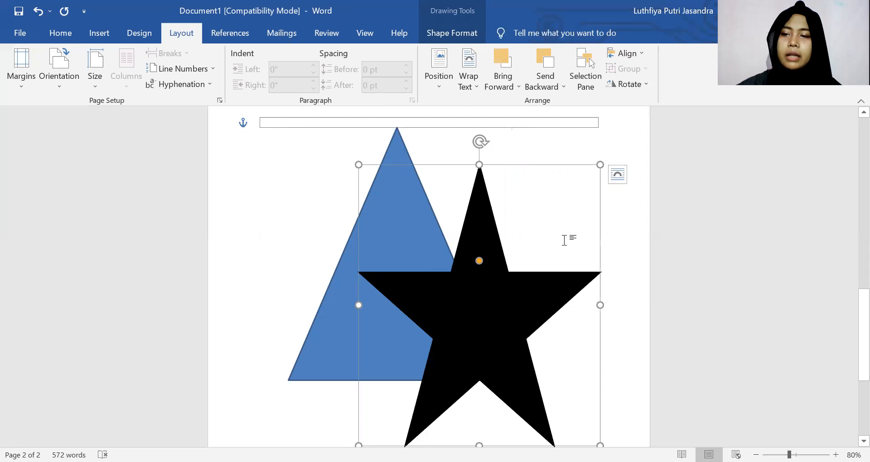
Select the blue triangle and the black star on page 2 together and group them into one object
mouse_move(861, 334)
mouse_down()
mouse_move(852, 352)
mouse_move(849, 326)
mouse_up()
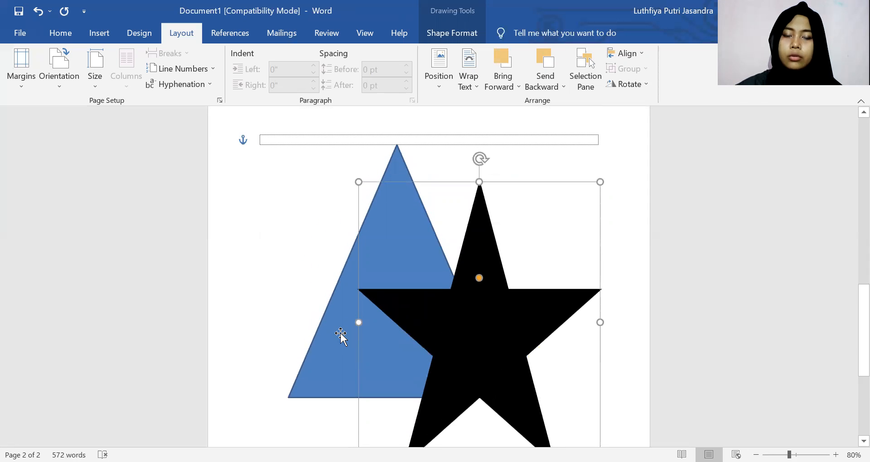
click(341, 334)
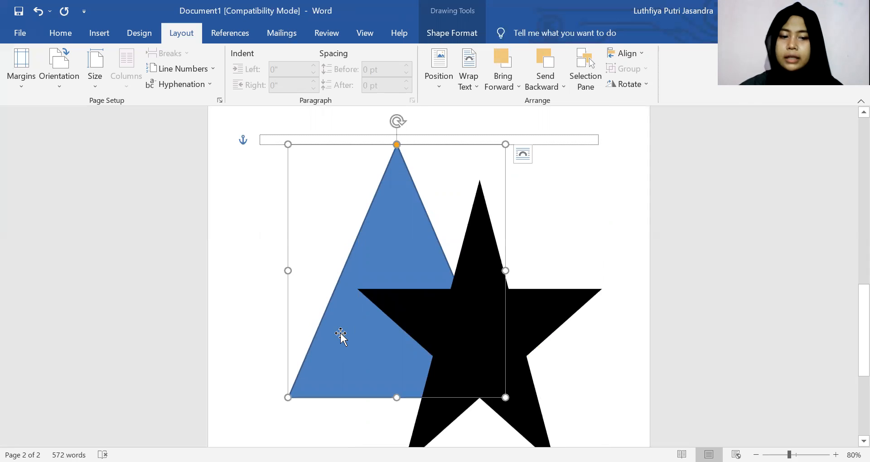
shift+click(567, 308)
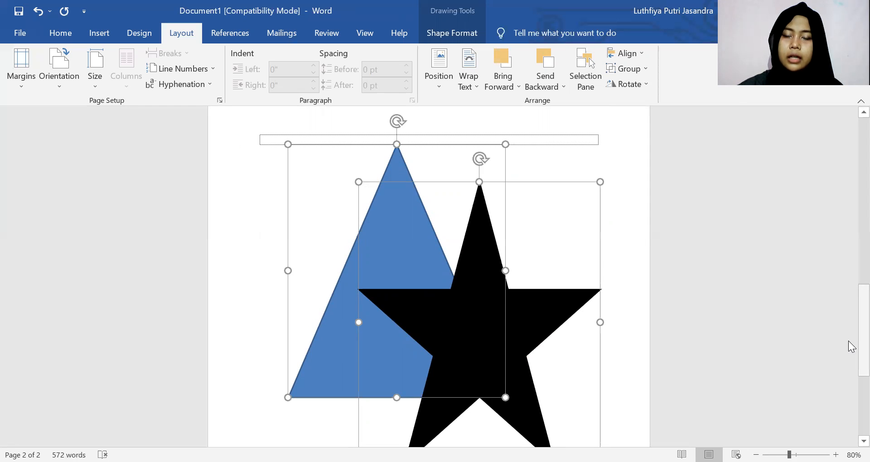
drag(850, 344, 849, 353)
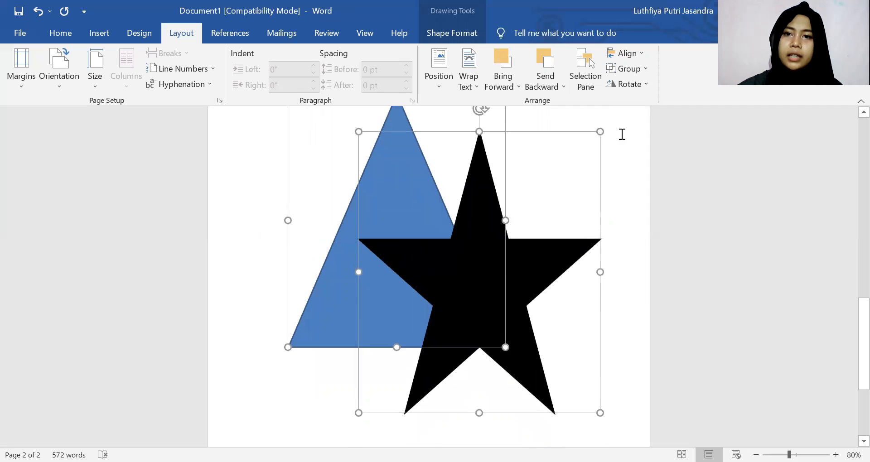
click(620, 68)
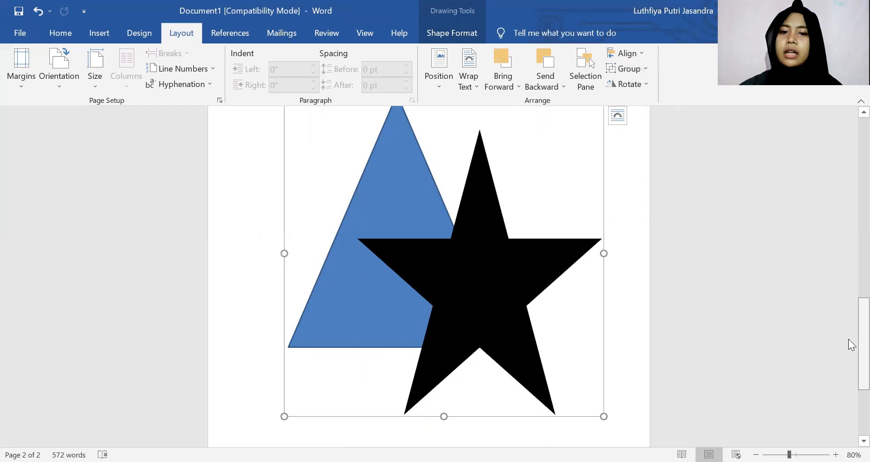
Move the grouped triangle and star around as one object, leaving them near their original place on page 2
drag(862, 339, 861, 363)
scroll(848, 361, up, 6)
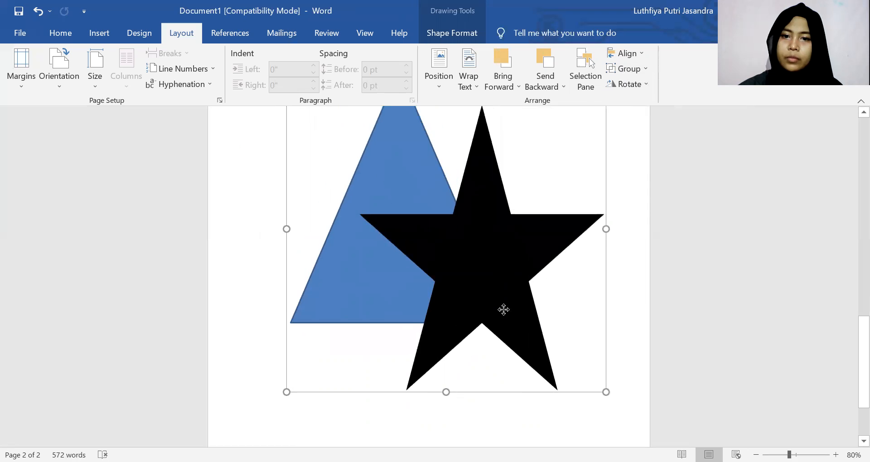
drag(502, 312, 394, 295)
drag(415, 270, 498, 293)
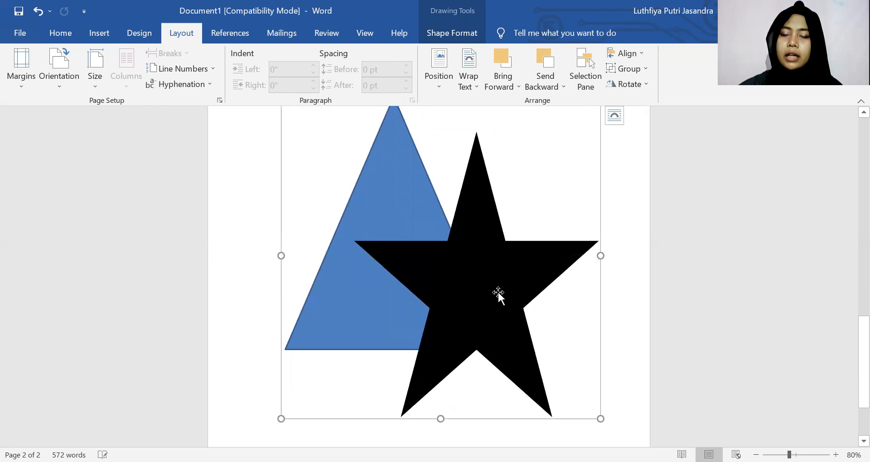
Ungroup the triangle and star, and clear the selection
click(620, 70)
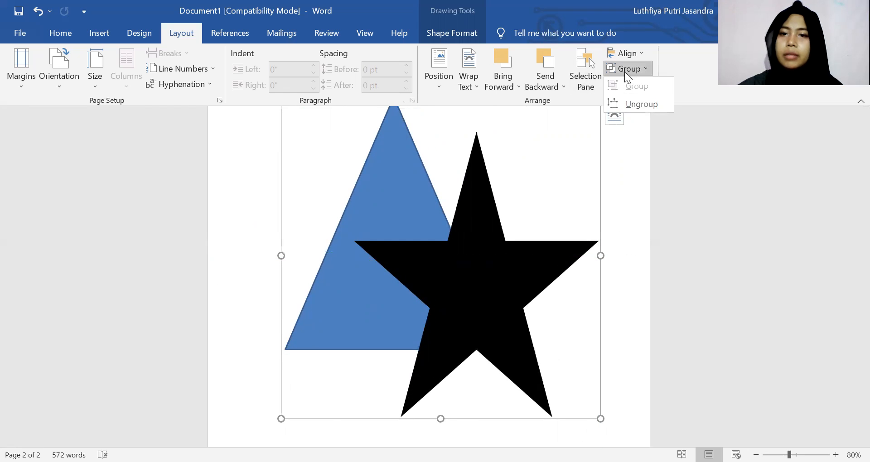
click(630, 104)
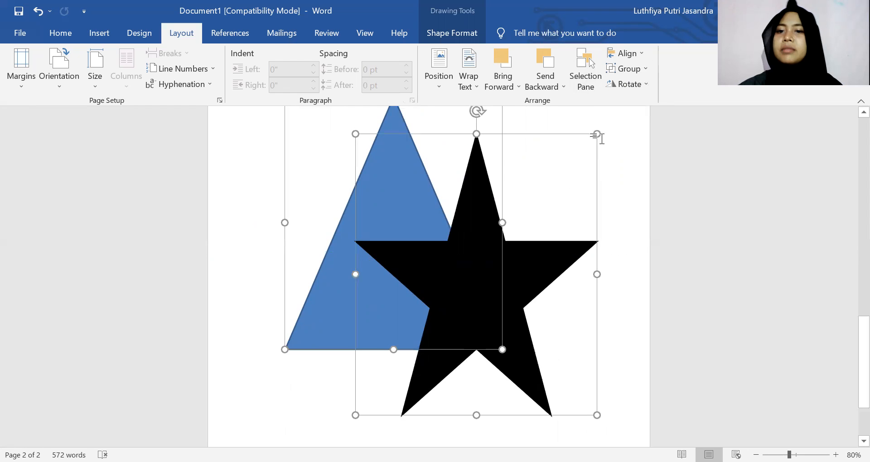
click(648, 153)
Select only the blue triangle on page 2 and rotate it right by 90°
scroll(648, 153, up, 2)
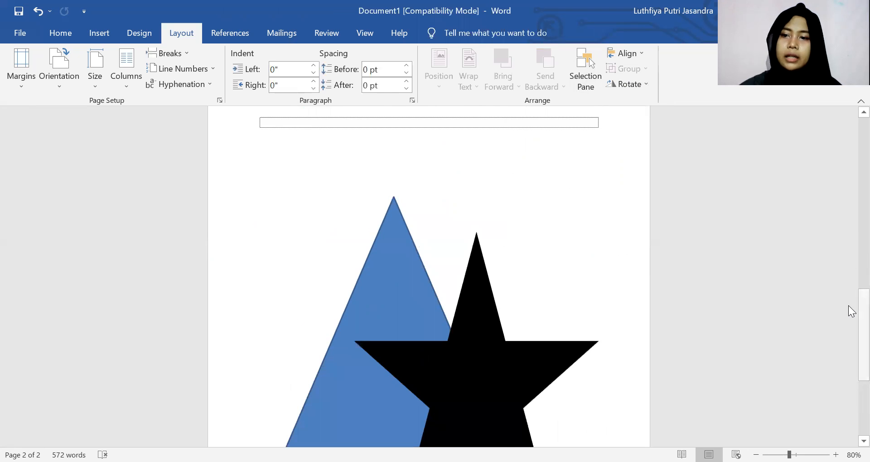
drag(861, 306, 856, 321)
click(639, 84)
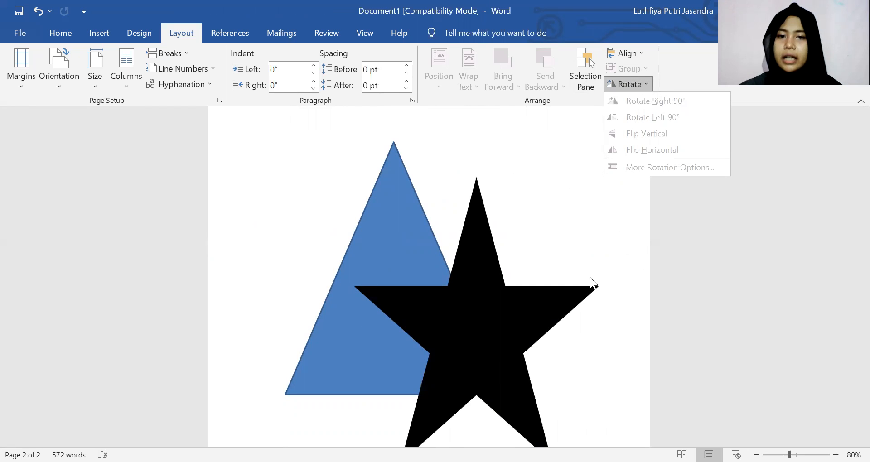
click(359, 251)
click(359, 251)
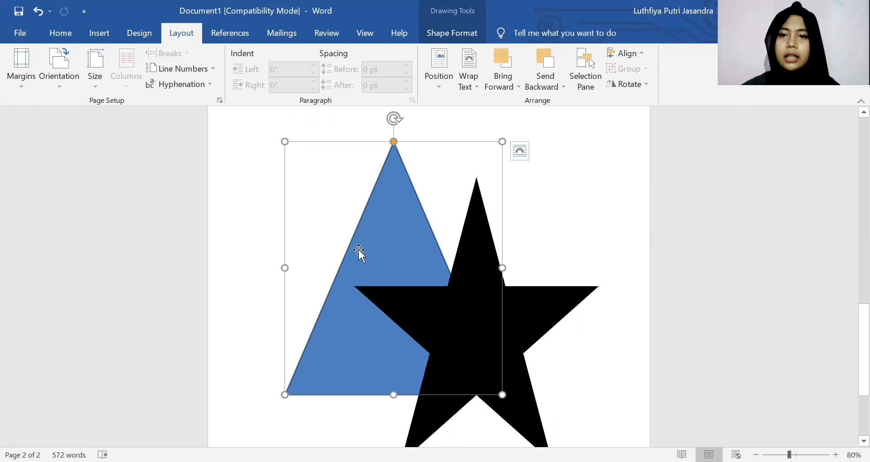
click(628, 87)
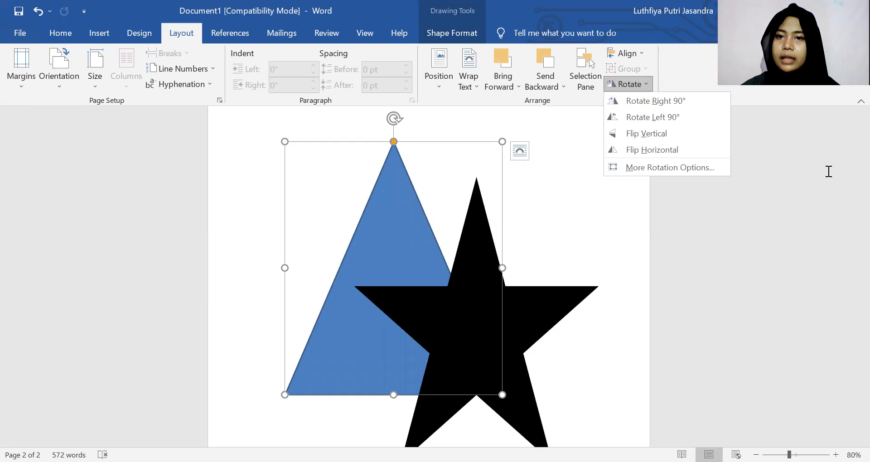
click(689, 101)
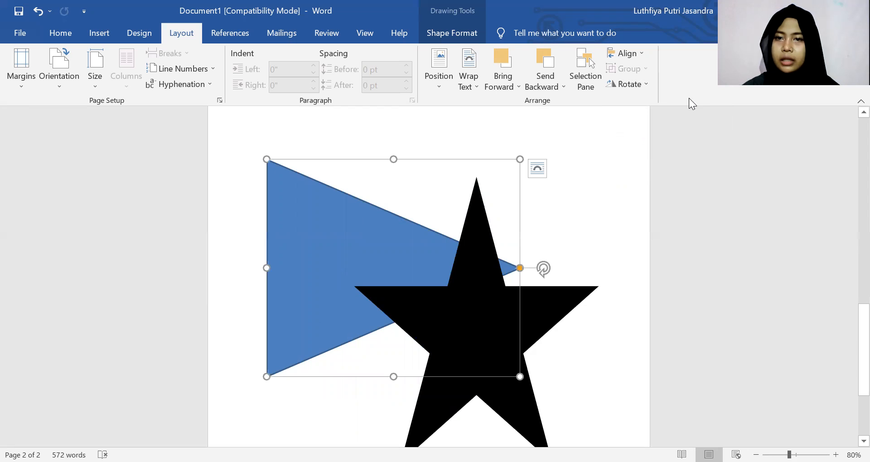
Rotate the blue triangle left by 90° twice
click(628, 84)
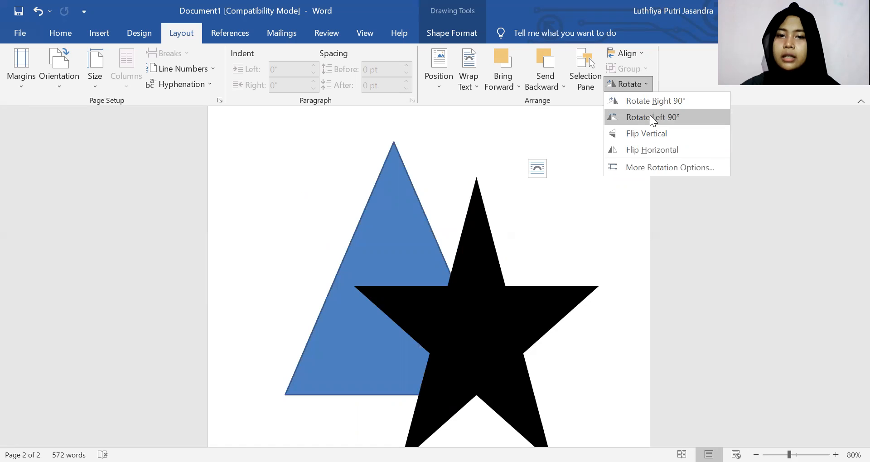
click(650, 117)
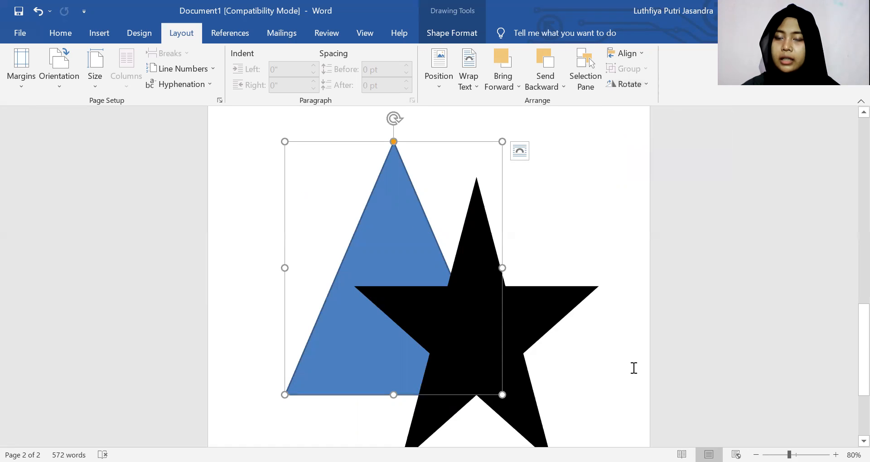
click(622, 89)
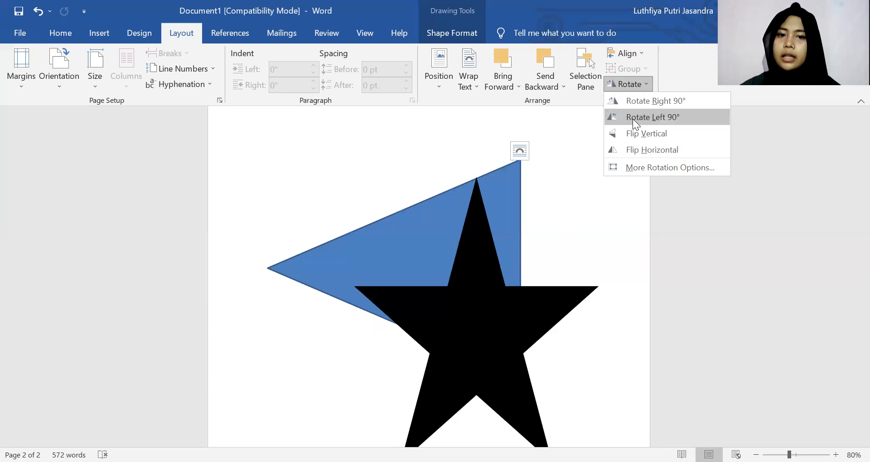
click(633, 119)
Flip the blue triangle vertically two times in a row
click(639, 83)
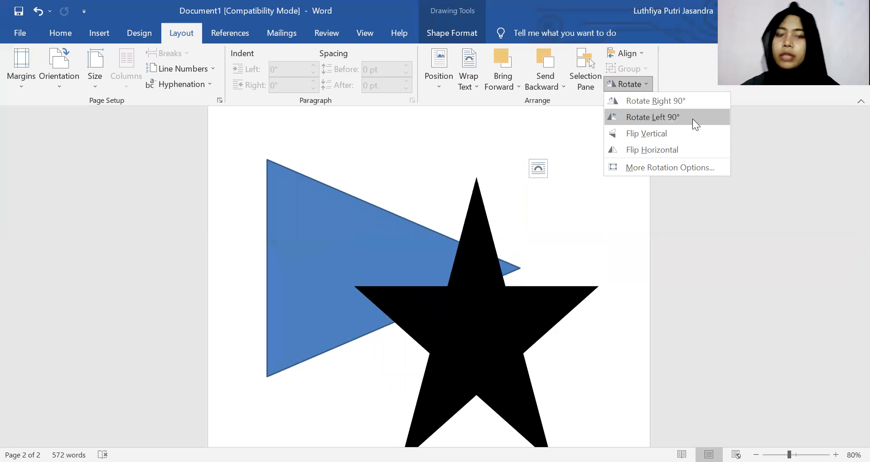
click(639, 135)
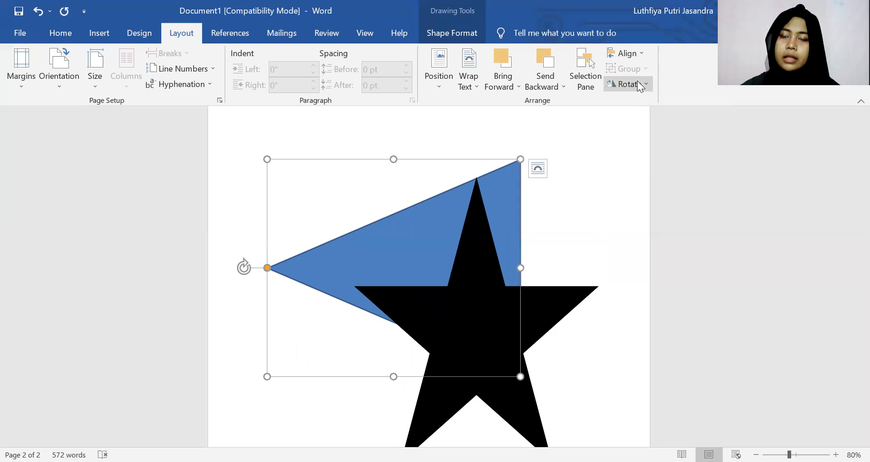
click(637, 82)
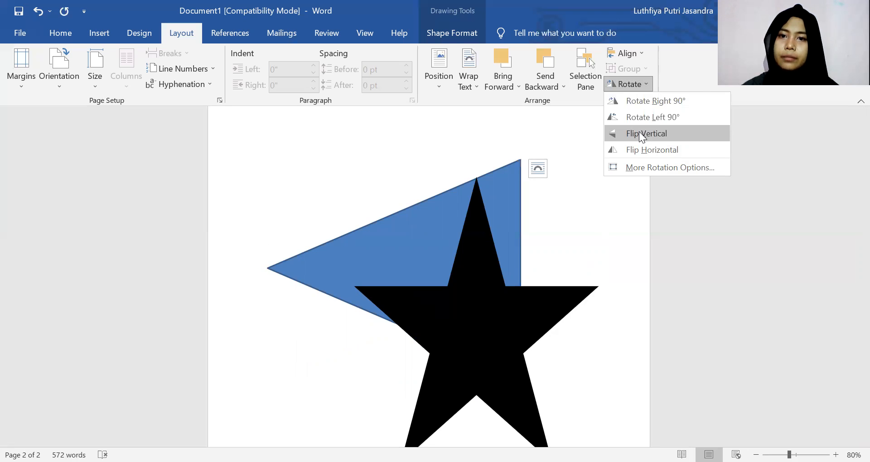
click(631, 82)
click(632, 82)
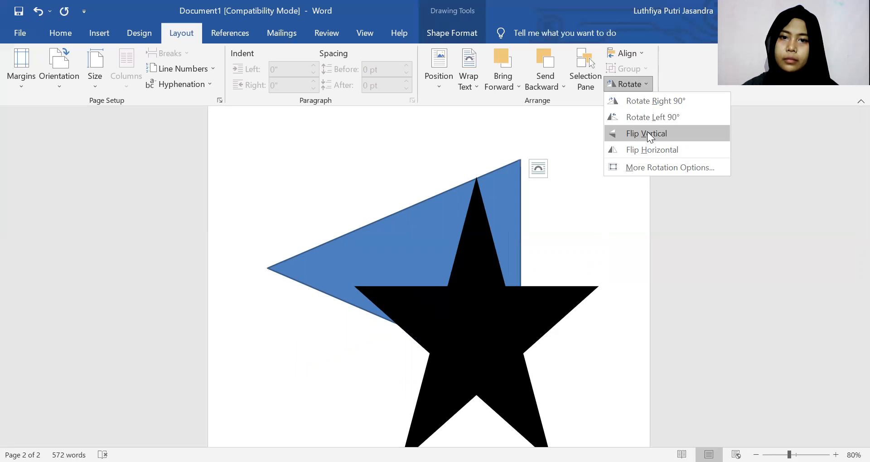
click(648, 133)
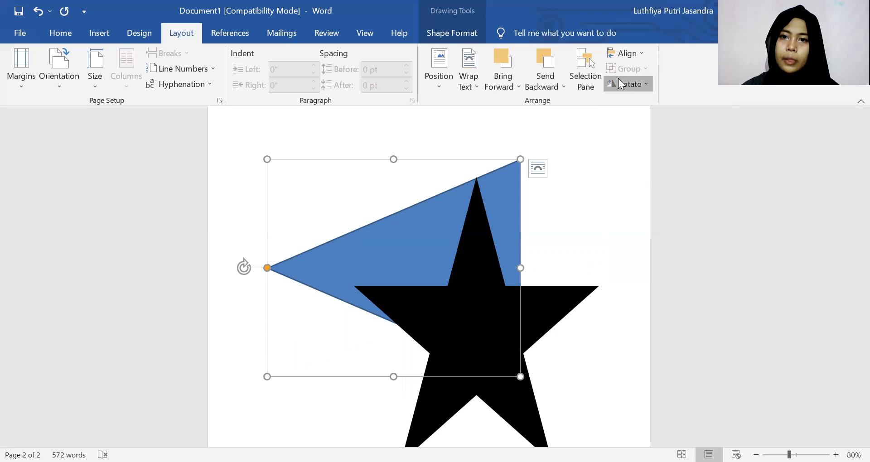
Flip the blue triangle horizontally twice, and undo both horizontal flips
click(619, 82)
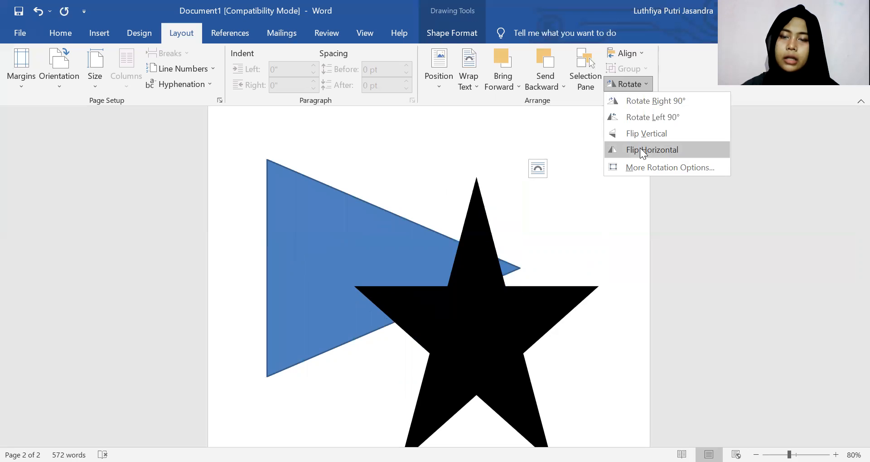
click(639, 149)
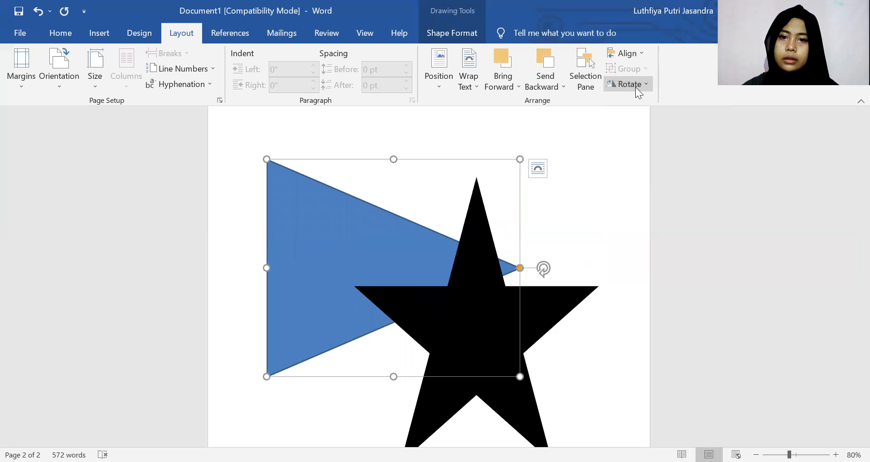
click(636, 86)
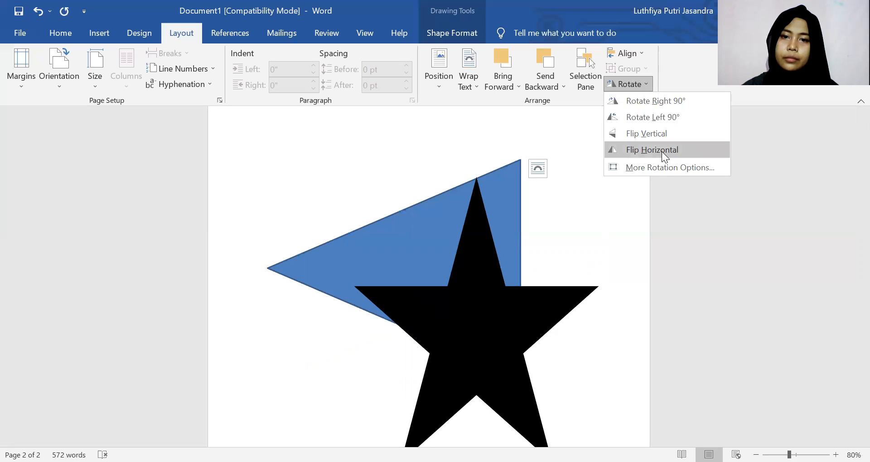
click(509, 175)
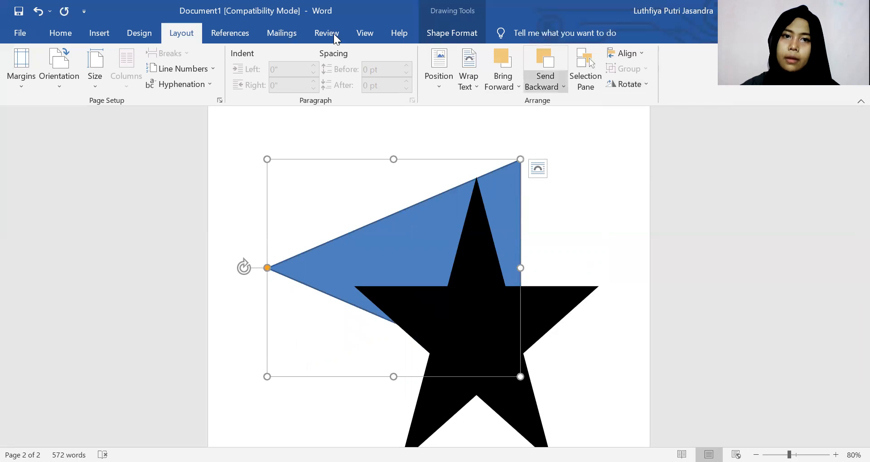
click(38, 12)
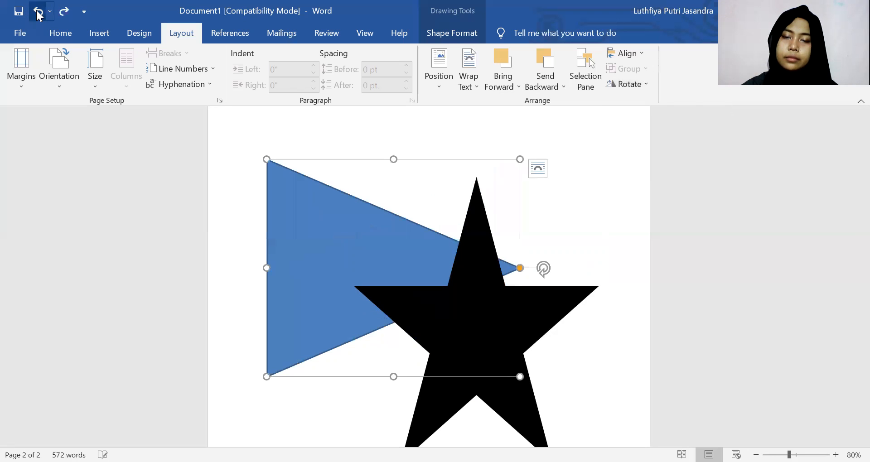
click(38, 13)
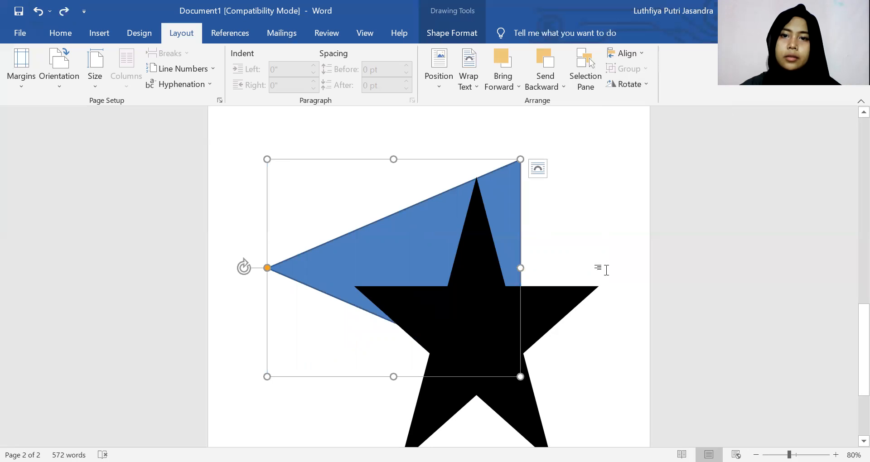